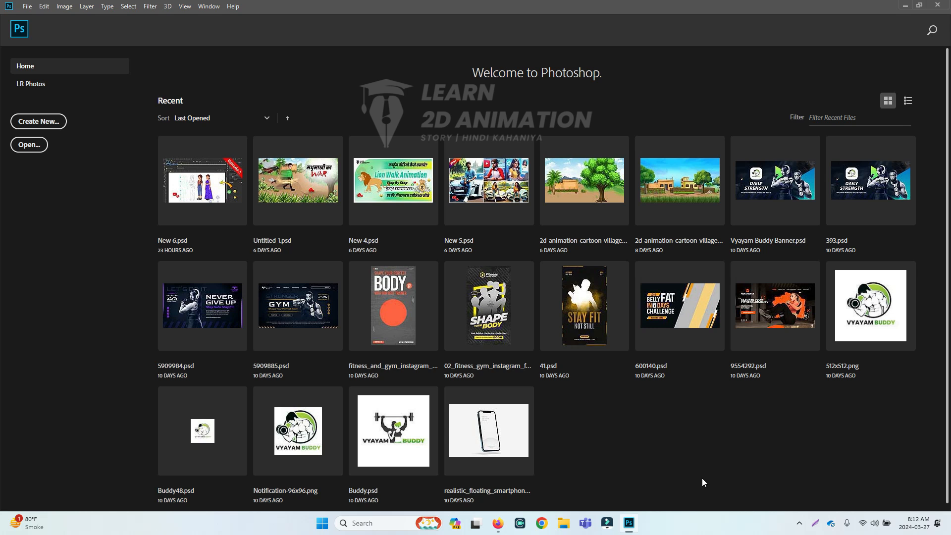
{"action": "left_click", "coordinate": [498, 523]}
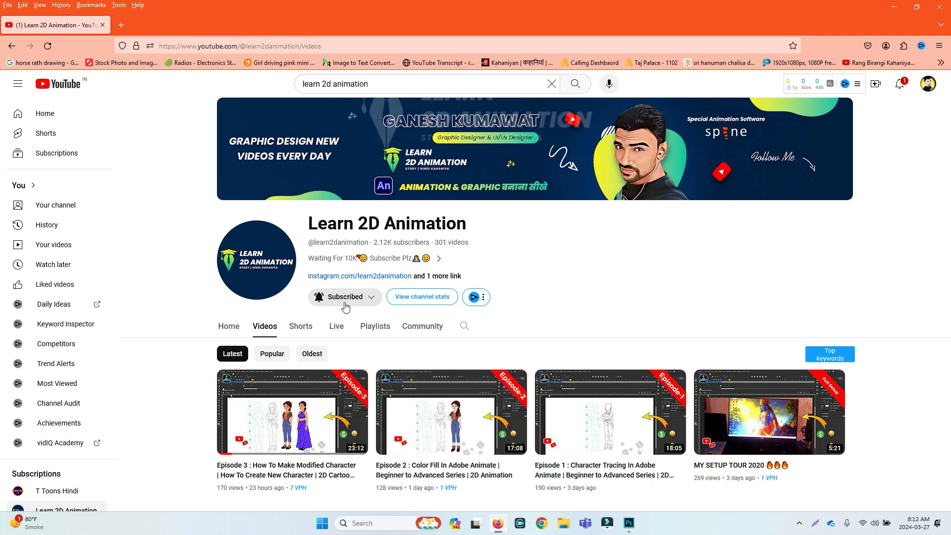
{"action": "left_click", "coordinate": [629, 531]}
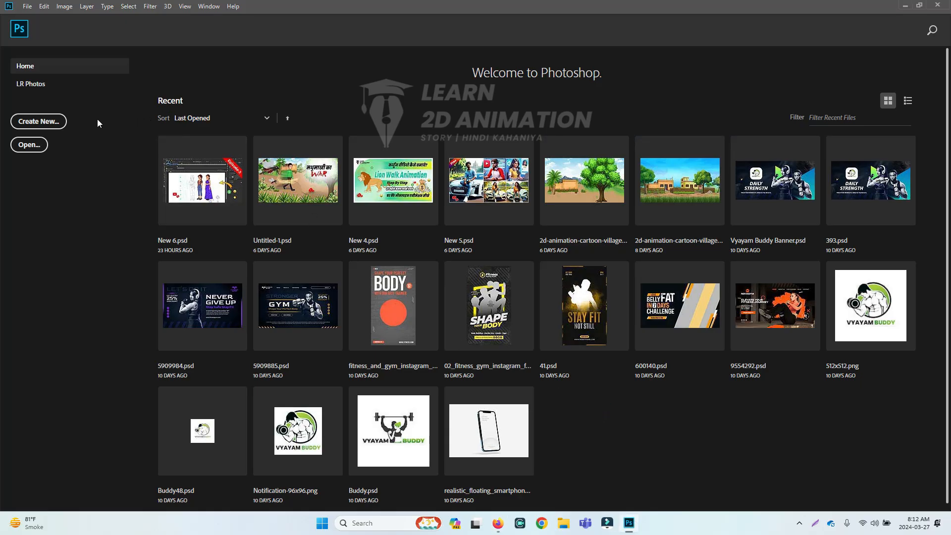
- Create a new 5120 x 720 px document at 72 pixels/inch in RGB color with a white background
{"action": "left_click", "coordinate": [51, 127]}
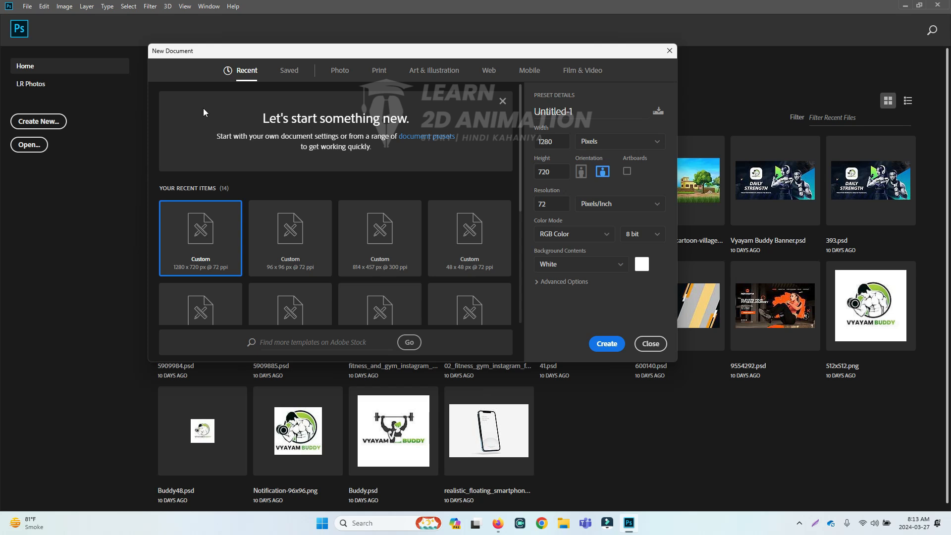
{"action": "scroll", "coordinate": [332, 190], "scroll_direction": "down", "scroll_amount": 4}
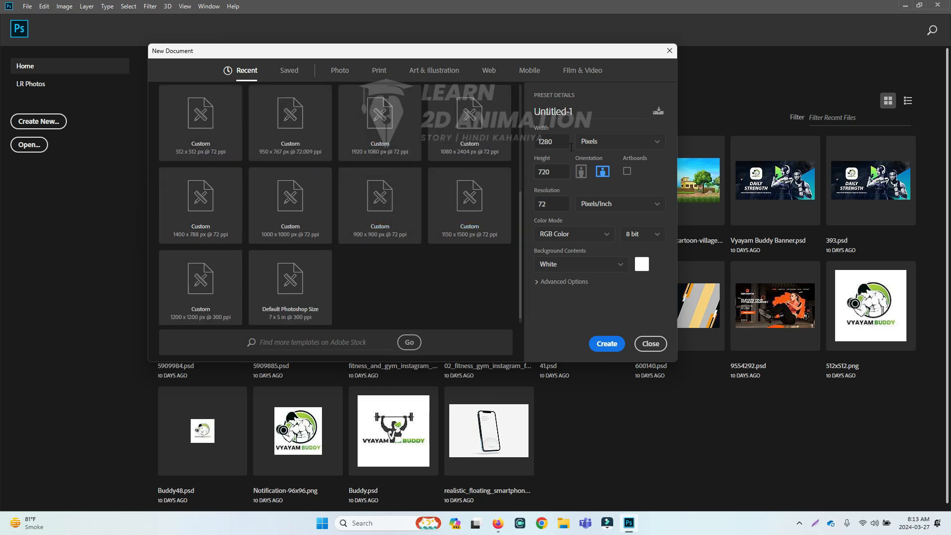
{"action": "left_click", "coordinate": [551, 142]}
{"action": "key", "text": "Escape"}
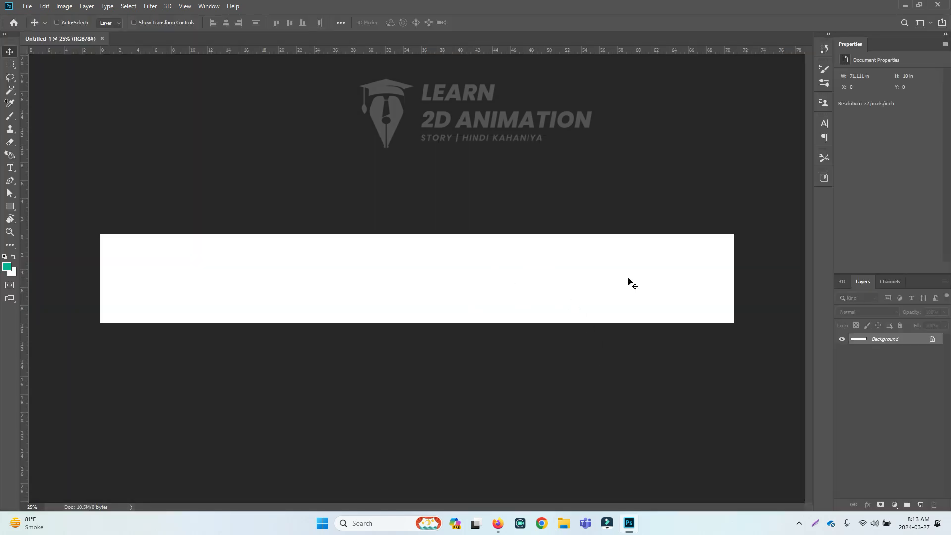
- Resize the image to a height of 2880 px, entered as 720*4, keeping the width at 5120 px
{"action": "key", "text": "ctrl+alt+i"}
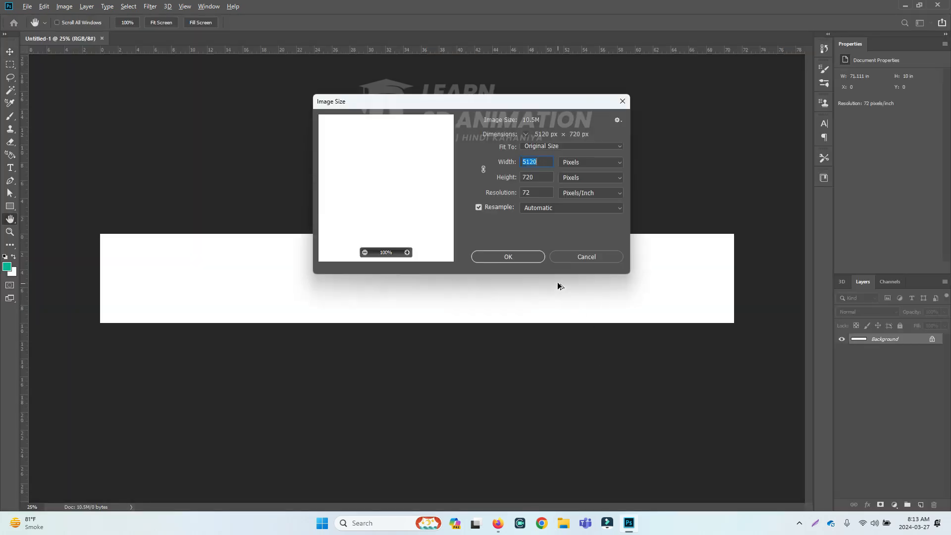
{"action": "left_click", "coordinate": [537, 177]}
{"action": "left_click", "coordinate": [539, 181]}
{"action": "type", "text": "*4"}
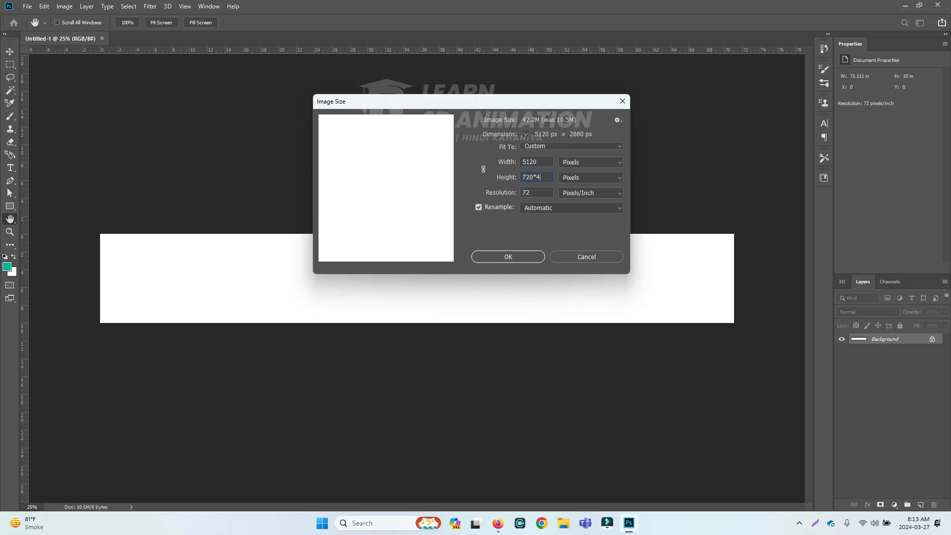
{"action": "key", "text": "Return"}
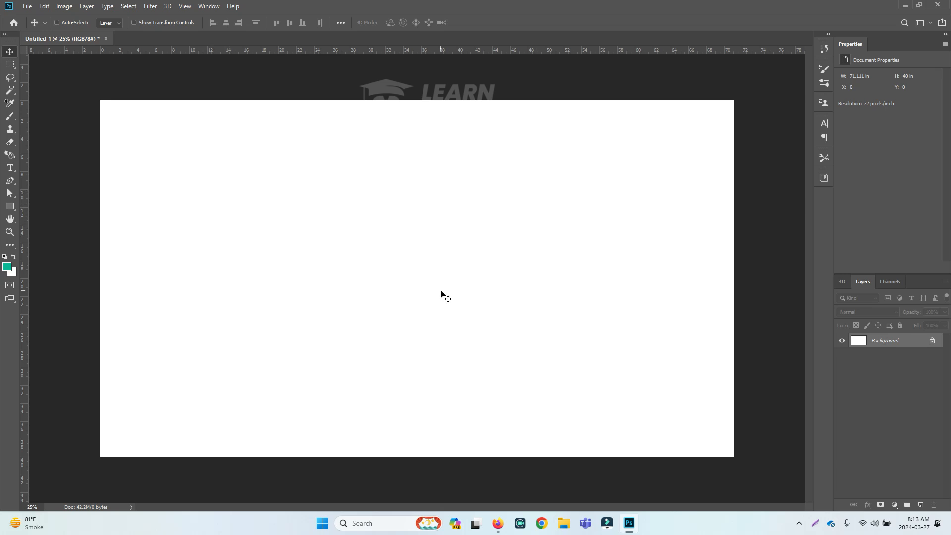
- Switch to Firefox and search the web in a new tab for "4k Youtube channel video size"
{"action": "left_click", "coordinate": [498, 523]}
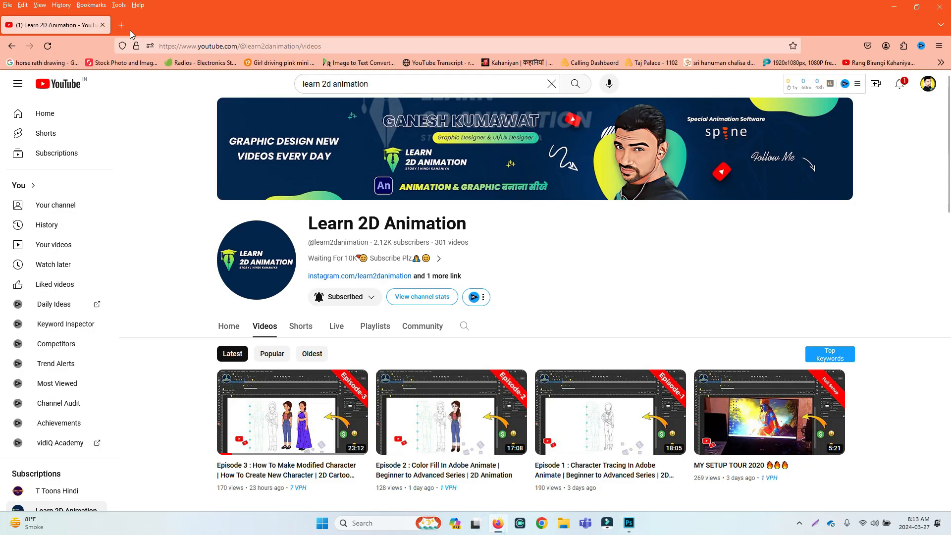
{"action": "left_click", "coordinate": [122, 26]}
{"action": "left_click", "coordinate": [147, 44]}
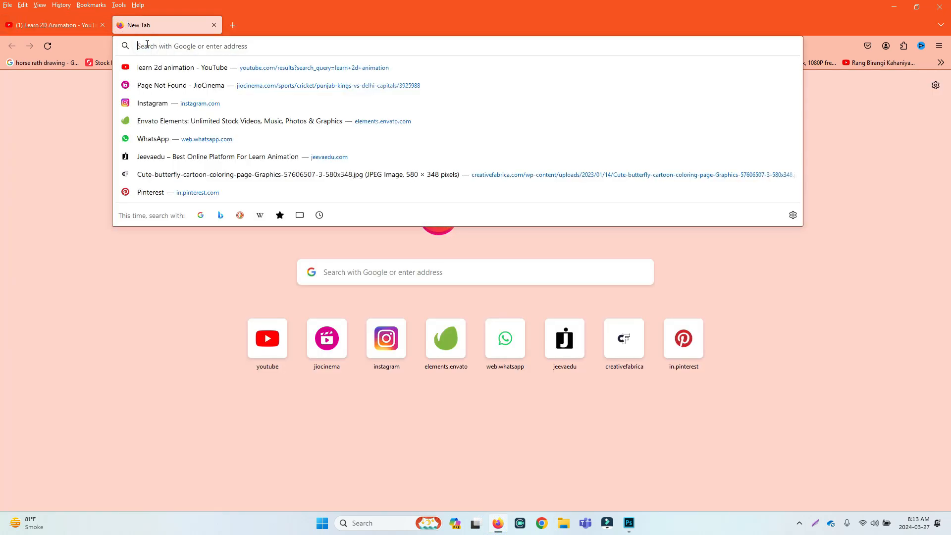
{"action": "type", "text": "4k Youtu"}
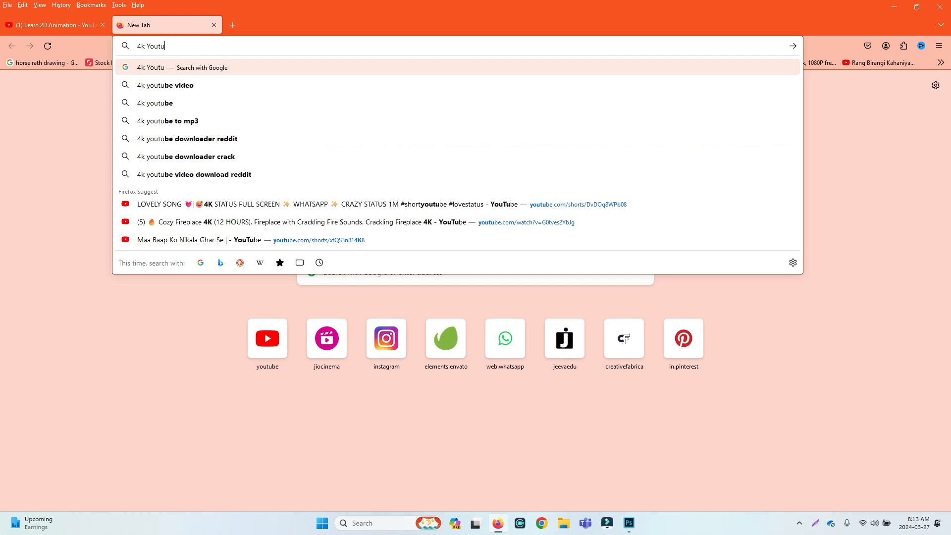
{"action": "type", "text": "be channe"}
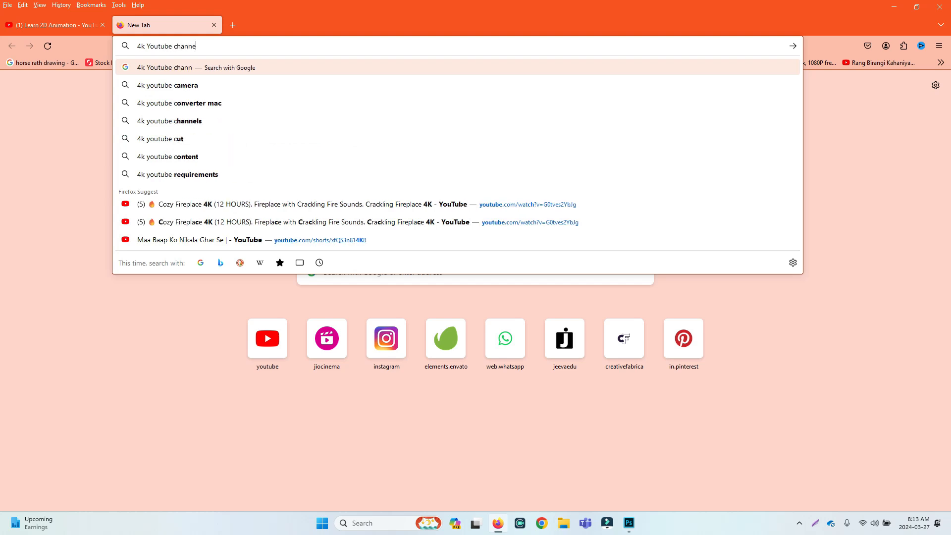
{"action": "type", "text": "l vid"}
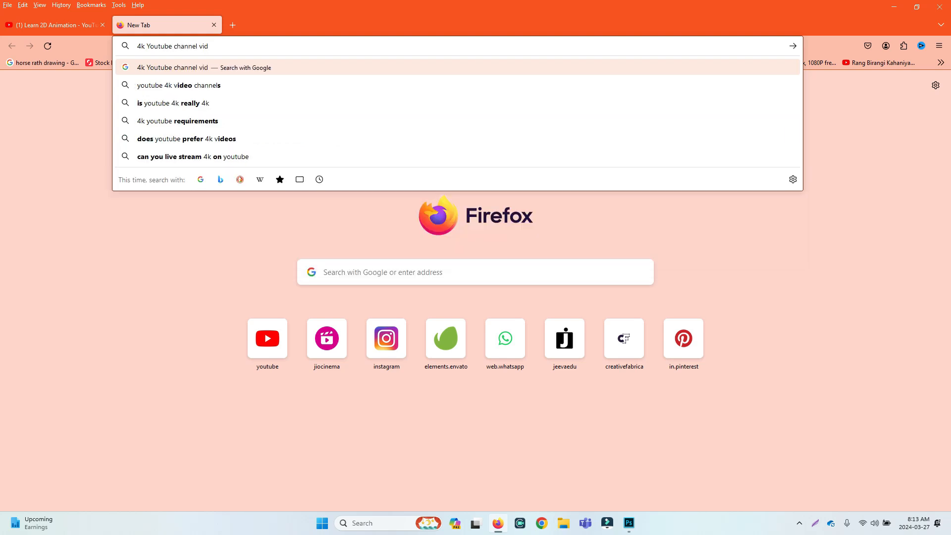
{"action": "type", "text": "eo size"}
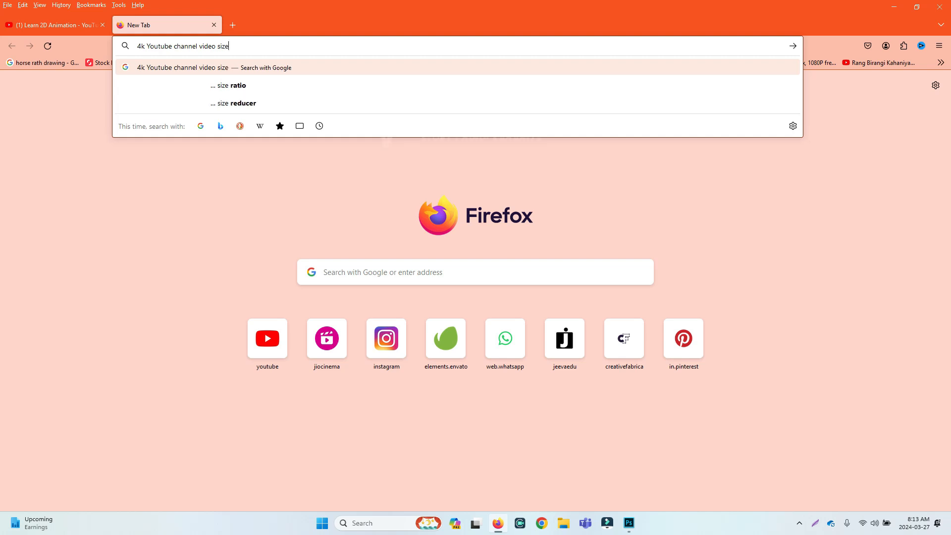
{"action": "key", "text": "Return"}
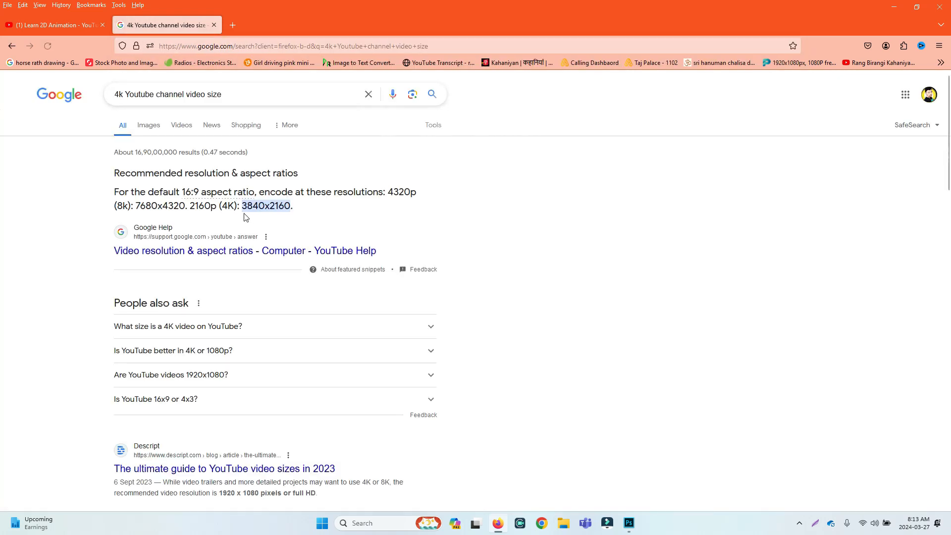
- Copy the 8K width from the search result and set the Photoshop image width to 7680 px
{"action": "left_click_drag", "start_coordinate": [243, 205], "coordinate": [265, 208]}
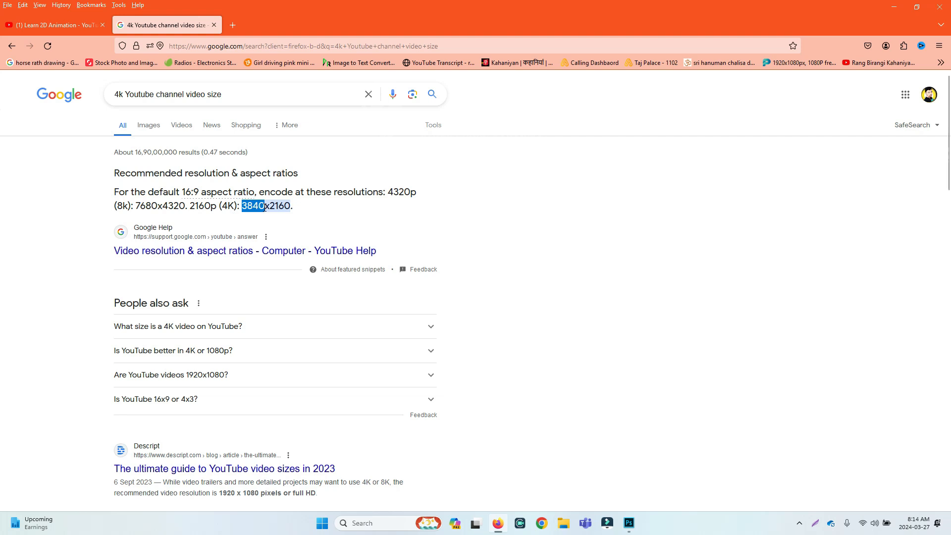
{"action": "left_click_drag", "start_coordinate": [136, 205], "coordinate": [158, 205]}
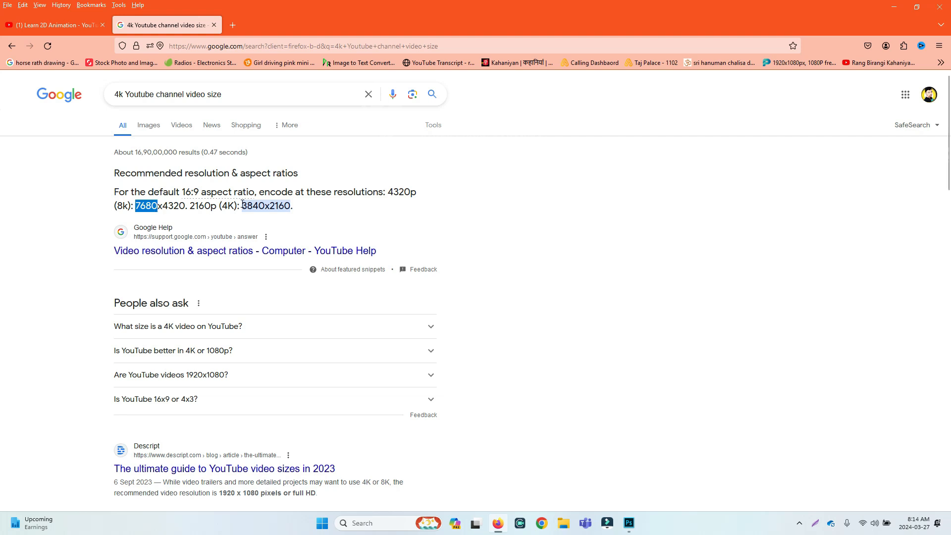
{"action": "left_click", "coordinate": [137, 206]}
{"action": "left_click_drag", "start_coordinate": [134, 207], "coordinate": [158, 206]}
{"action": "key", "text": "ctrl+c"}
{"action": "key", "text": "alt+Tab"}
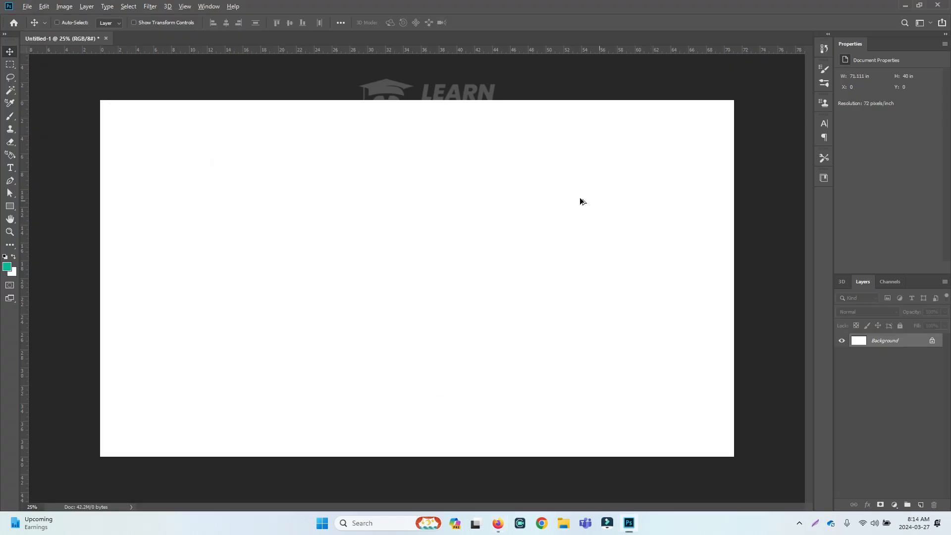
{"action": "key", "text": "h"}
{"action": "key", "text": "ctrl+alt+i"}
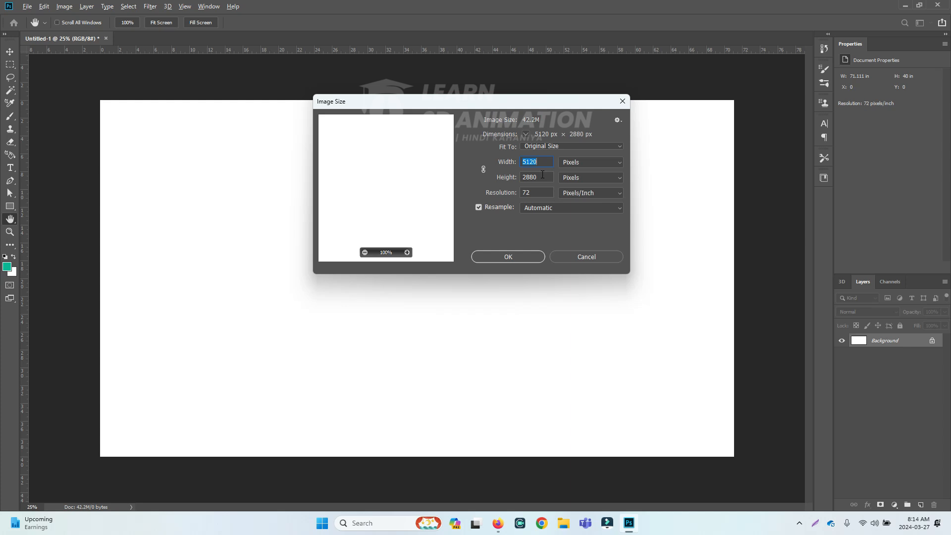
{"action": "key", "text": "ctrl+v"}
{"action": "double_click", "coordinate": [535, 159]}
{"action": "left_click", "coordinate": [545, 177]}
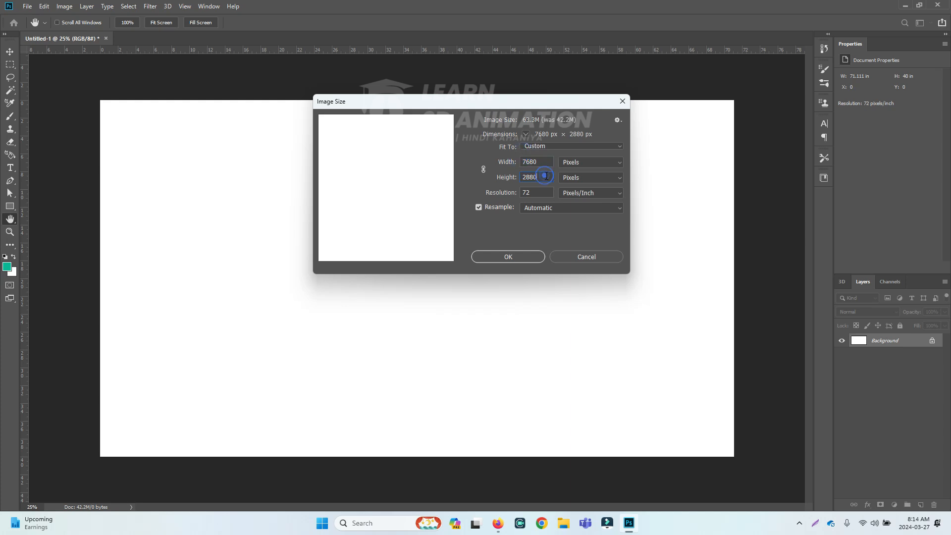
- Copy the 8K height from the search result, set the image height to 4320 px and apply the resize
{"action": "key", "text": "alt+Tab"}
{"action": "left_click_drag", "start_coordinate": [185, 207], "coordinate": [173, 210]}
{"action": "key", "text": "ctrl+c"}
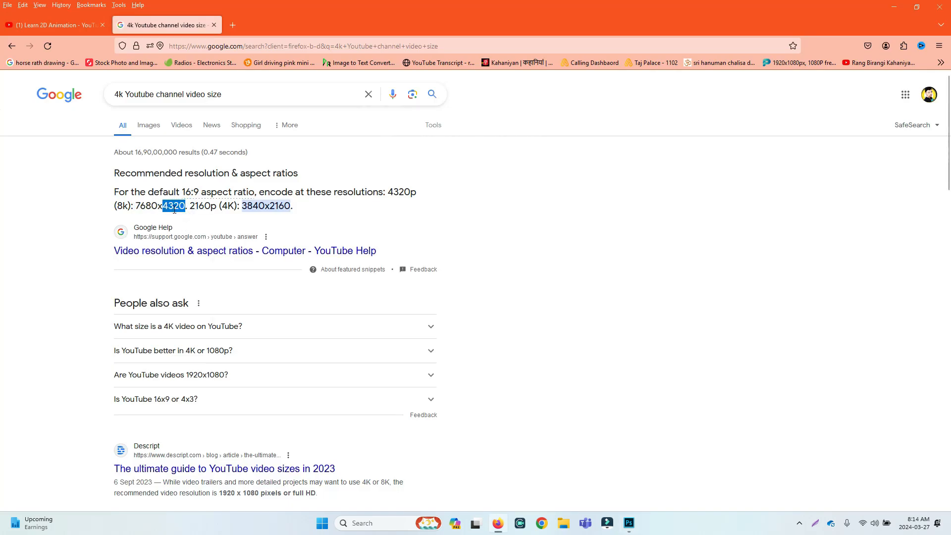
{"action": "key", "text": "alt+Tab"}
{"action": "double_click", "coordinate": [544, 178]}
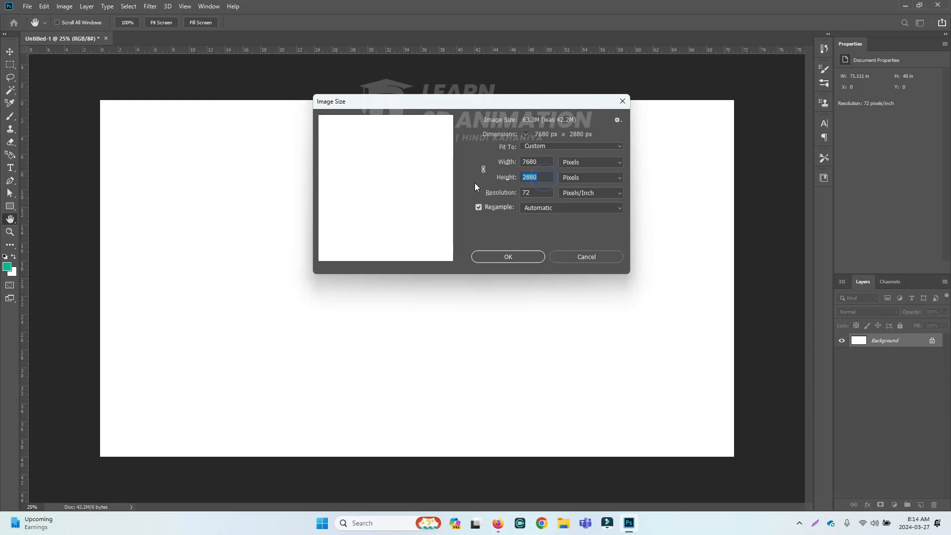
{"action": "key", "text": "ctrl+v"}
{"action": "left_click", "coordinate": [516, 257]}
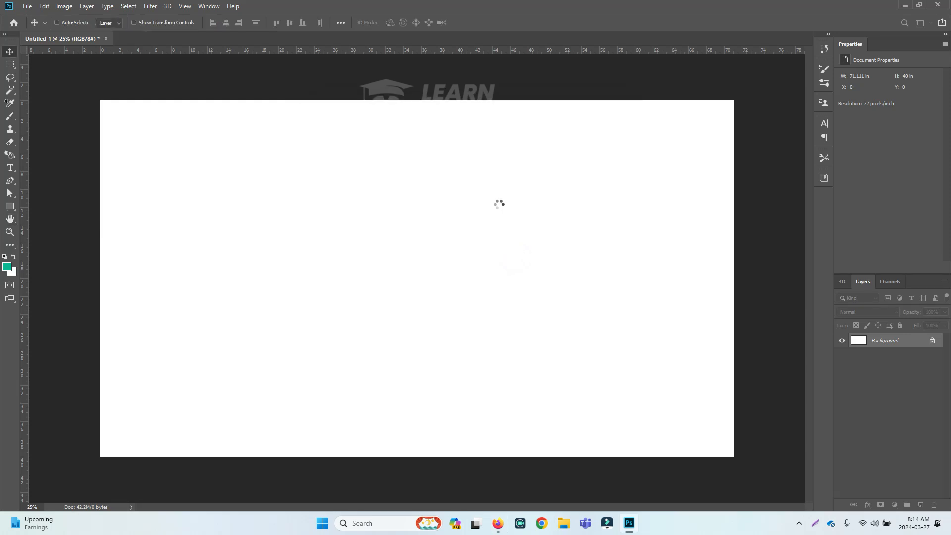
- Draw a green rectangle shape about 8355 x 4669 px over the whole canvas, and undo it
{"action": "left_click", "coordinate": [414, 220], "text": "alt"}
{"action": "left_click_drag", "start_coordinate": [446, 325], "coordinate": [452, 246]}
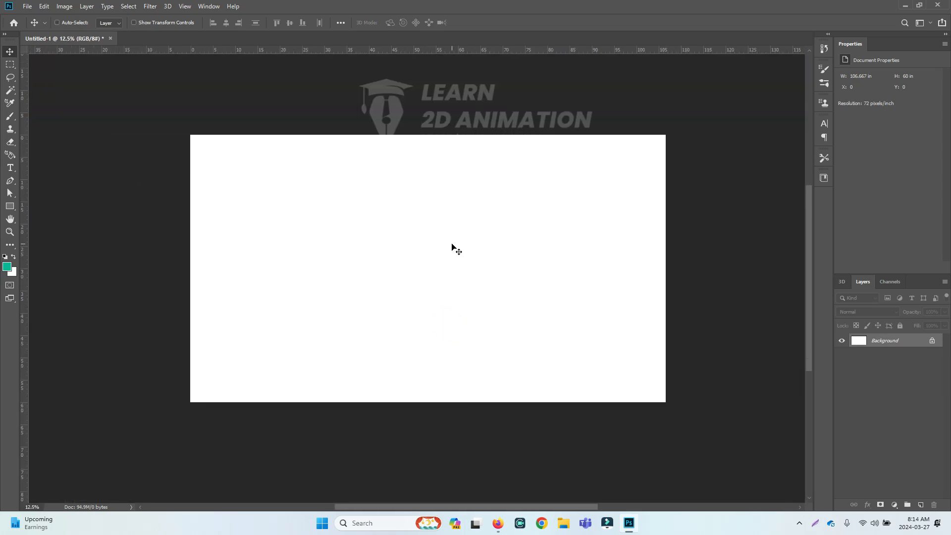
{"action": "left_click", "coordinate": [10, 206]}
{"action": "left_click_drag", "start_coordinate": [170, 128], "coordinate": [687, 417]}
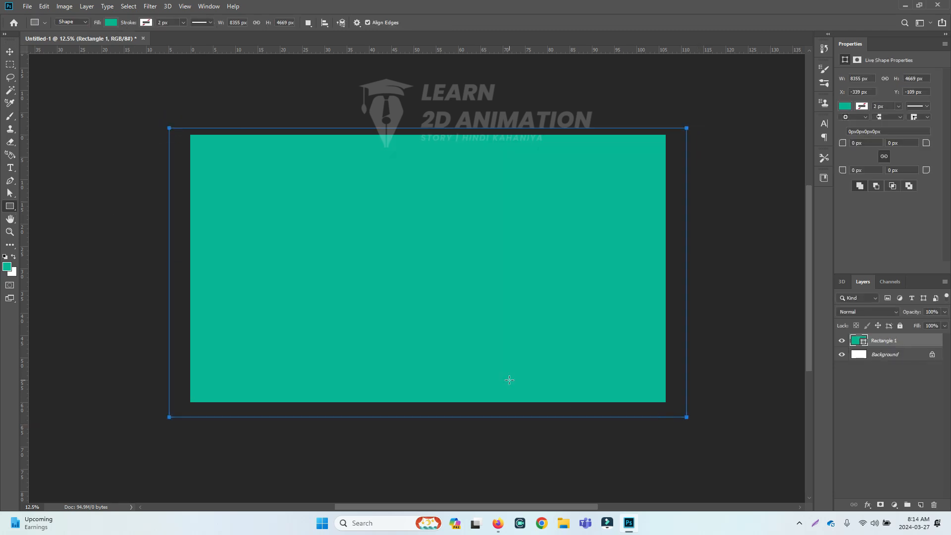
{"action": "key", "text": "ctrl+z"}
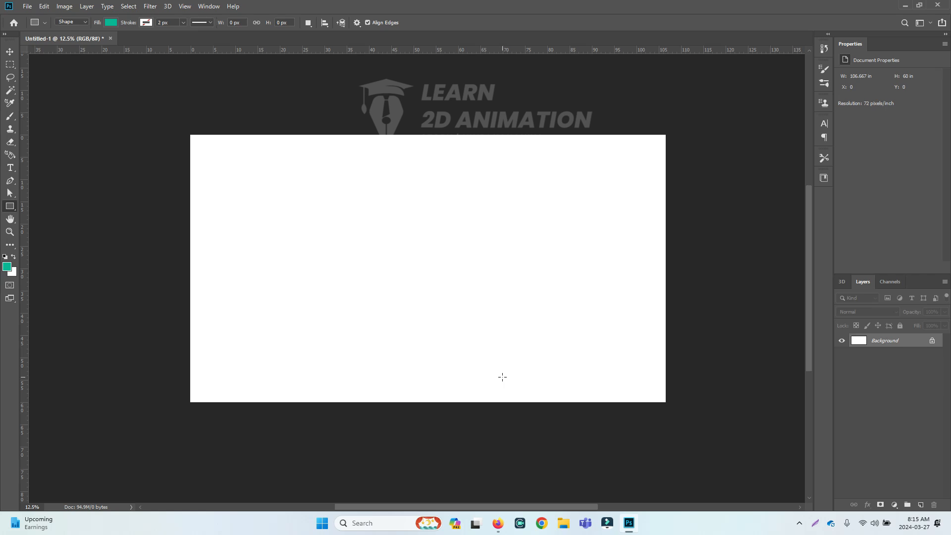
- Review the recommended YouTube video resolutions in the Firefox search results and return to the Photoshop document
{"action": "key", "text": "alt+Tab"}
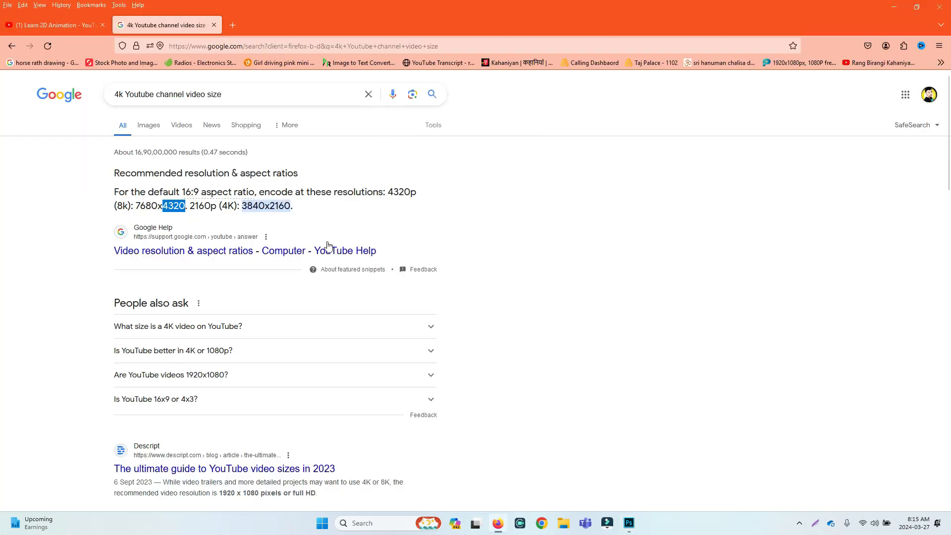
{"action": "left_click", "coordinate": [246, 206]}
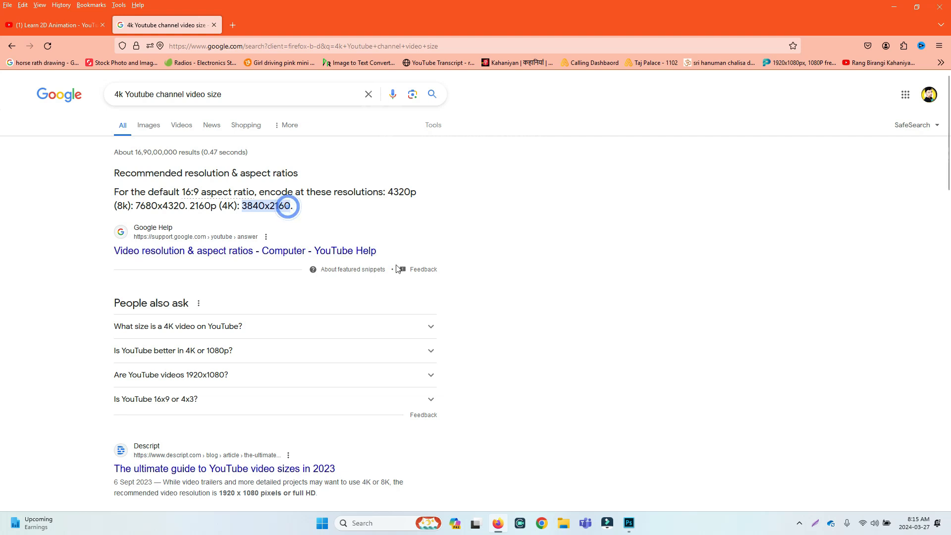
{"action": "scroll", "coordinate": [438, 315], "scroll_direction": "down", "scroll_amount": 2}
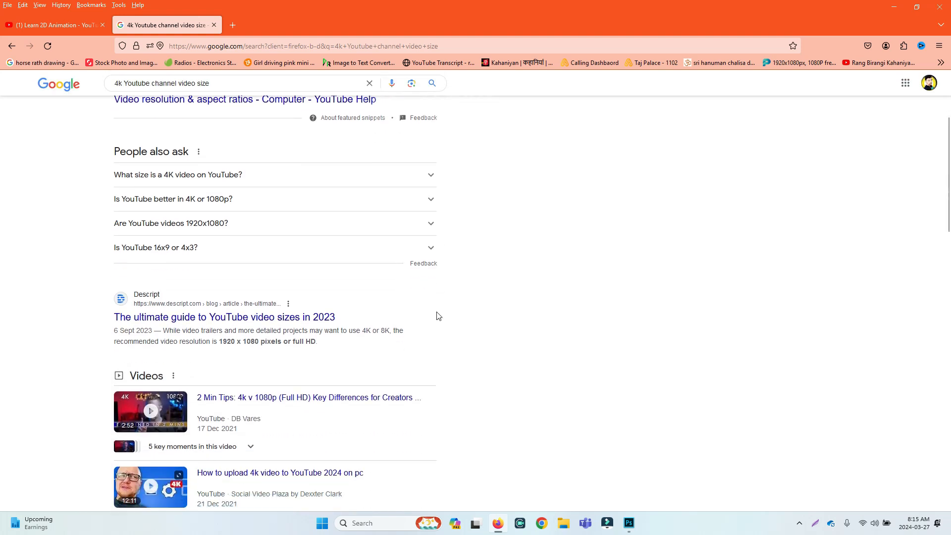
{"action": "key", "text": "alt+Tab"}
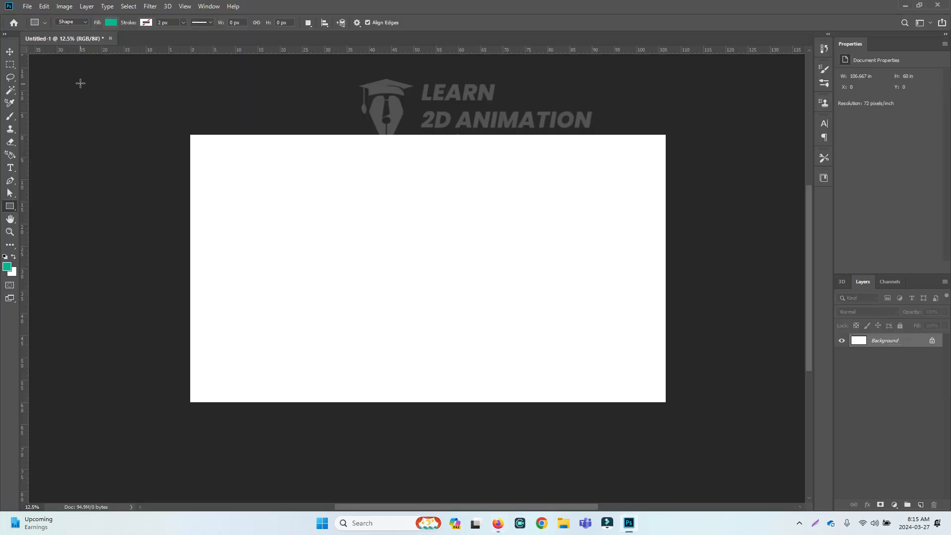
- Select a rectangular area in the upper middle of the canvas with the Rectangular Marquee Tool
{"action": "left_click", "coordinate": [6, 52]}
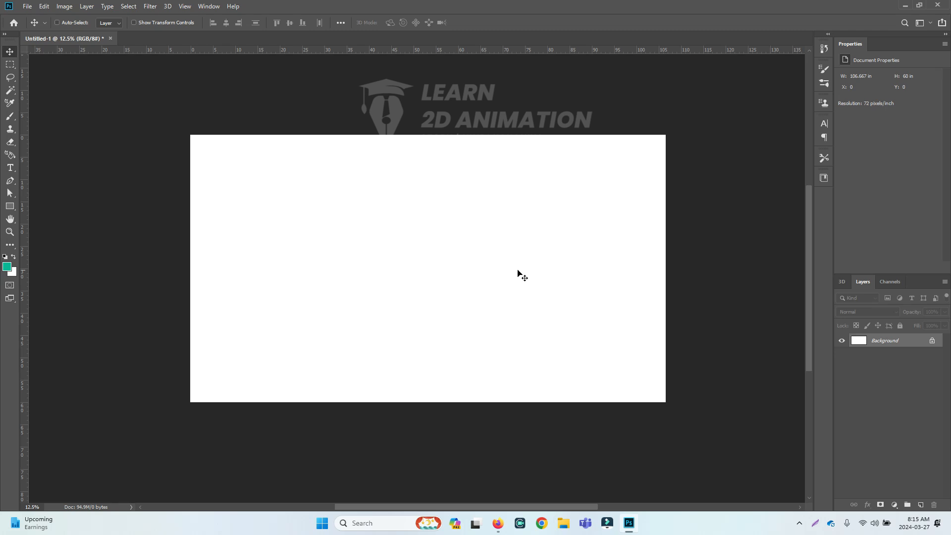
{"action": "left_click", "coordinate": [13, 65]}
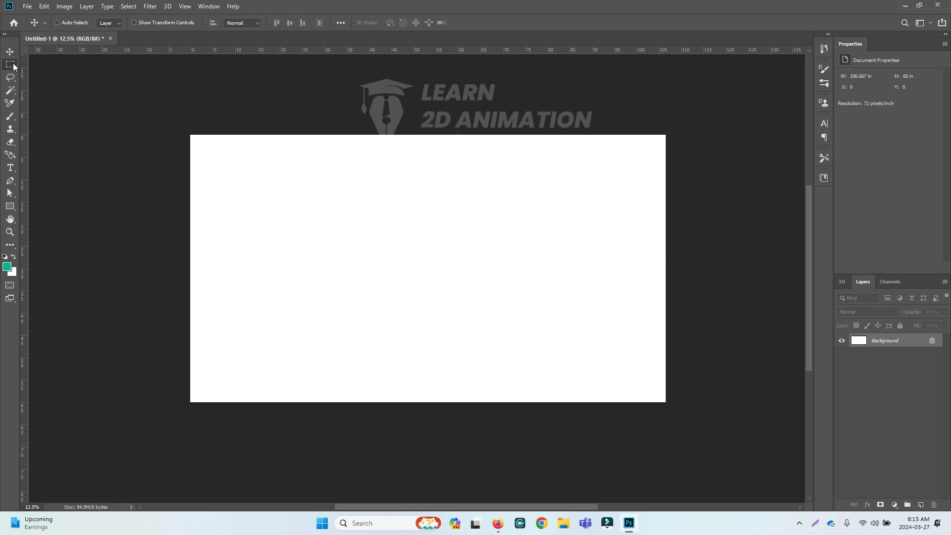
{"action": "left_click", "coordinate": [13, 66]}
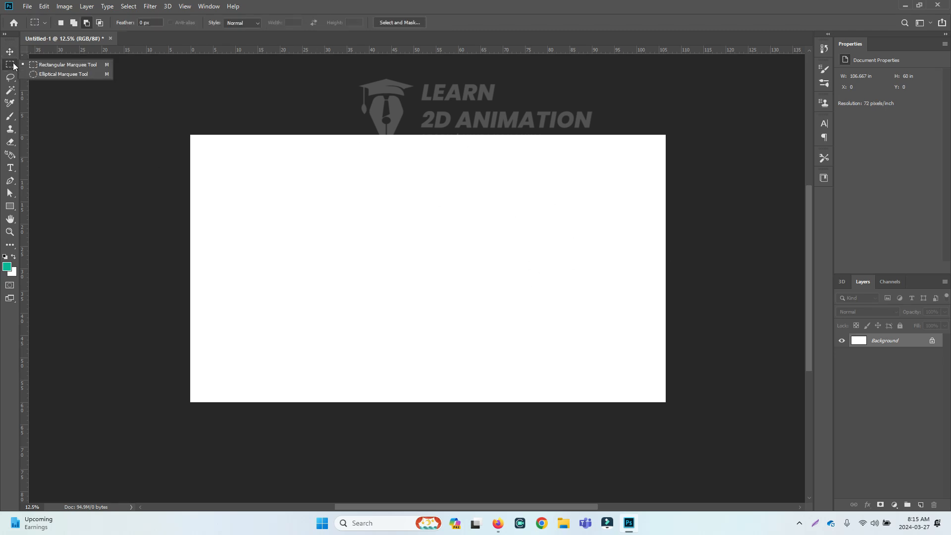
{"action": "left_click", "coordinate": [60, 65]}
{"action": "left_click_drag", "start_coordinate": [319, 170], "coordinate": [537, 294]}
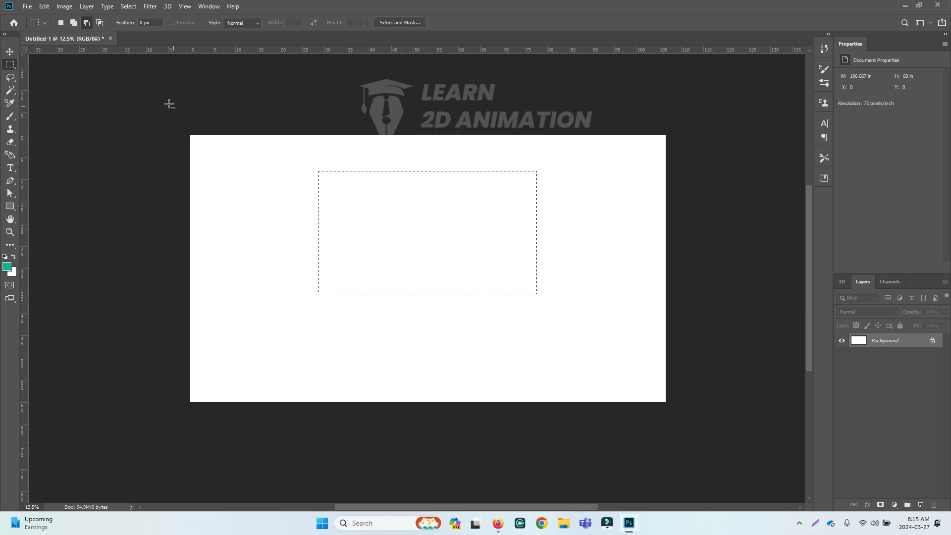
- Select a small freehand area in the upper middle of the canvas with the Lasso Tool
{"action": "right_click", "coordinate": [9, 71]}
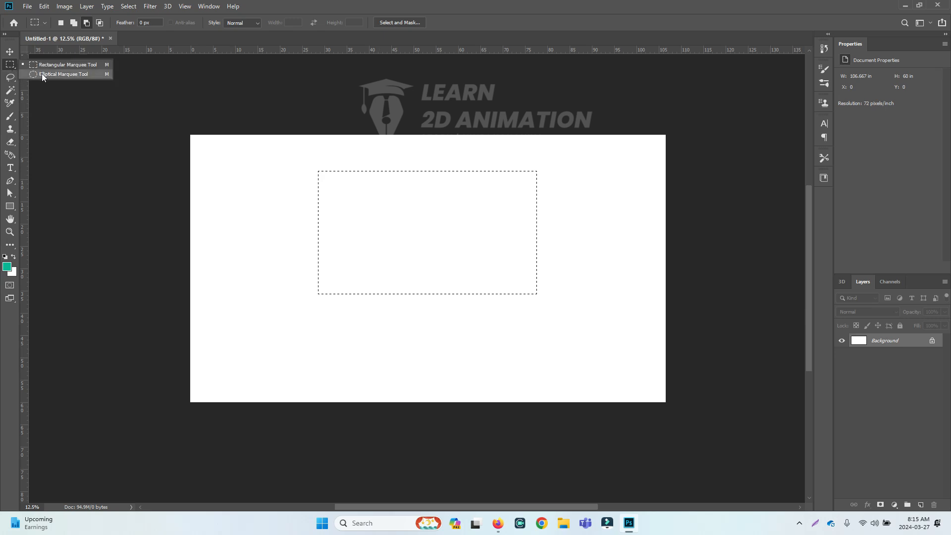
{"action": "right_click", "coordinate": [12, 79]}
{"action": "left_click", "coordinate": [12, 80]}
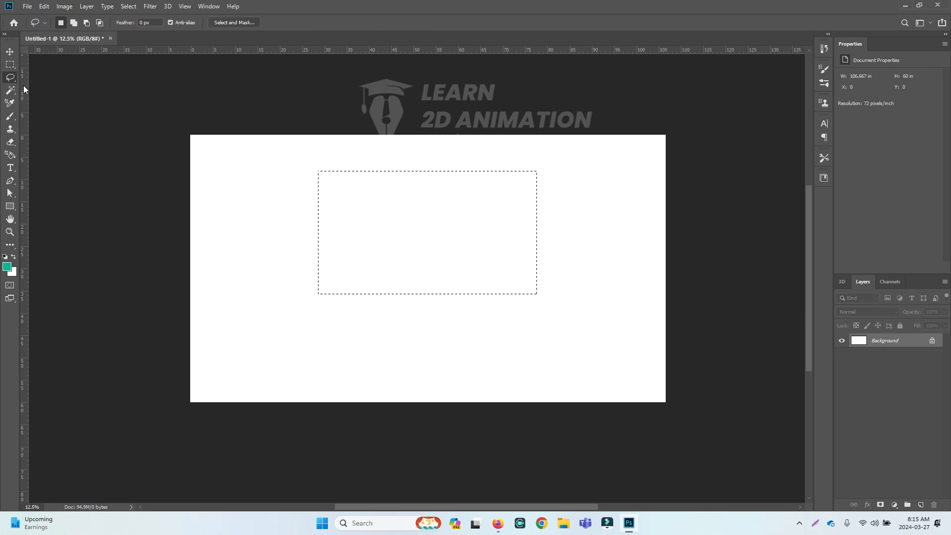
{"action": "right_click", "coordinate": [12, 80]}
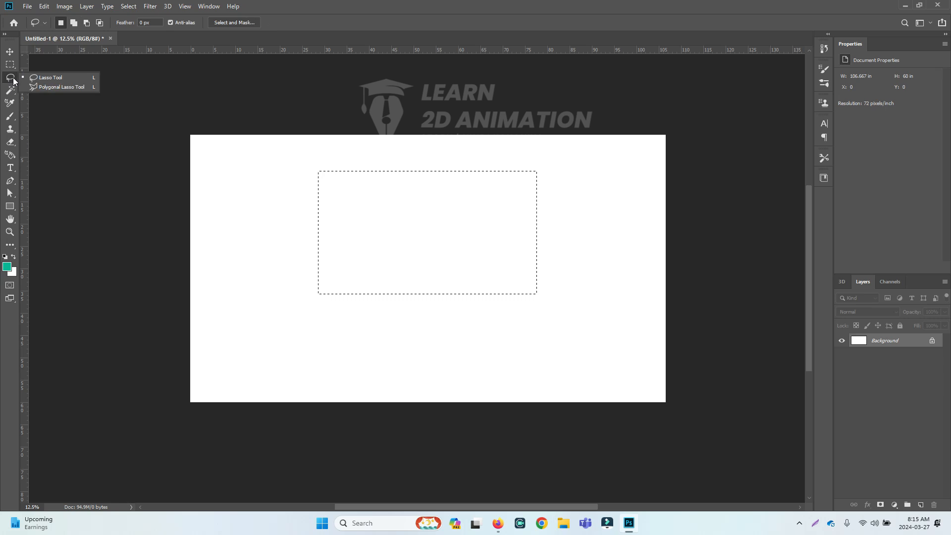
{"action": "left_click", "coordinate": [44, 78]}
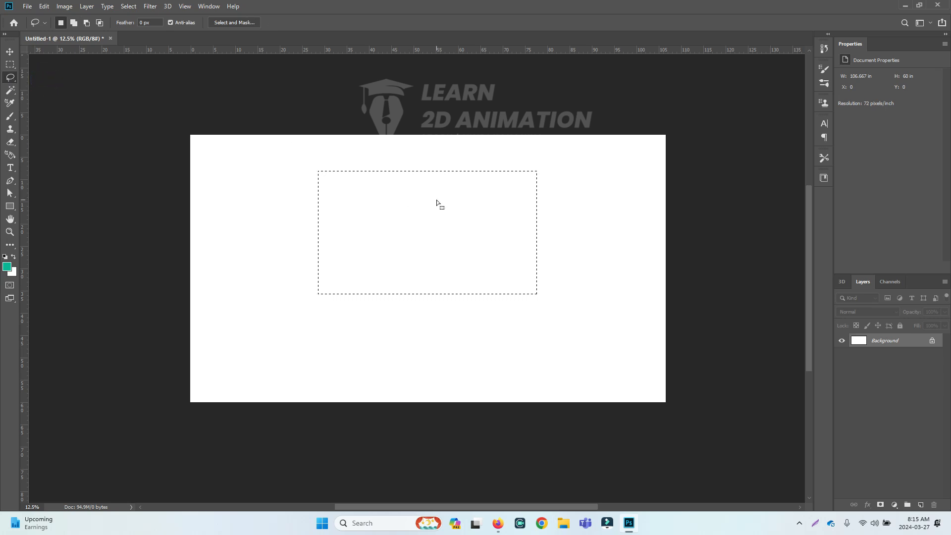
{"action": "mouse_move", "coordinate": [451, 184]}
{"action": "left_mouse_down"}
{"action": "mouse_move", "coordinate": [466, 205]}
{"action": "mouse_move", "coordinate": [464, 223]}
{"action": "mouse_move", "coordinate": [425, 234]}
{"action": "mouse_move", "coordinate": [418, 195]}
{"action": "mouse_move", "coordinate": [443, 184]}
{"action": "left_mouse_up"}
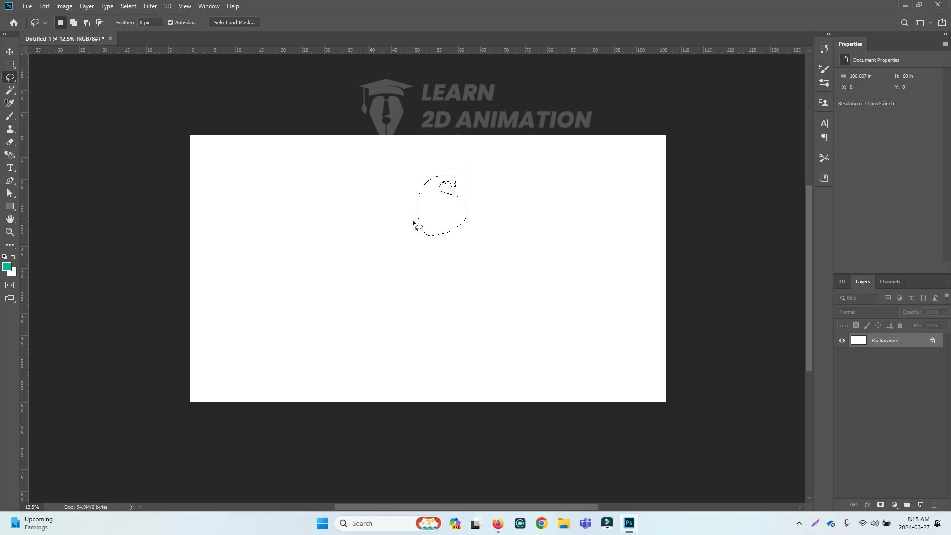
- Select a triangular area around the middle of the canvas with the Polygonal Lasso Tool, and deselect it
{"action": "right_click", "coordinate": [10, 77]}
{"action": "left_click", "coordinate": [28, 83]}
{"action": "left_click", "coordinate": [301, 175]}
{"action": "left_click", "coordinate": [479, 287]}
{"action": "left_click", "coordinate": [244, 294]}
{"action": "left_click", "coordinate": [303, 176]}
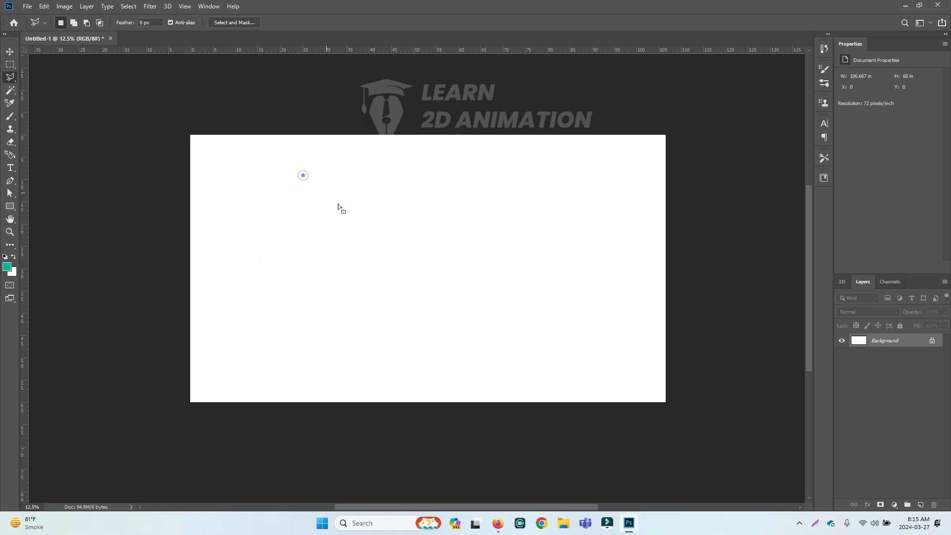
{"action": "key", "text": "ctrl+d"}
- Select the white canvas with the Magic Wand Tool, and try brushing selections over its upper middle with the Quick Selection Tool
{"action": "left_click", "coordinate": [11, 91]}
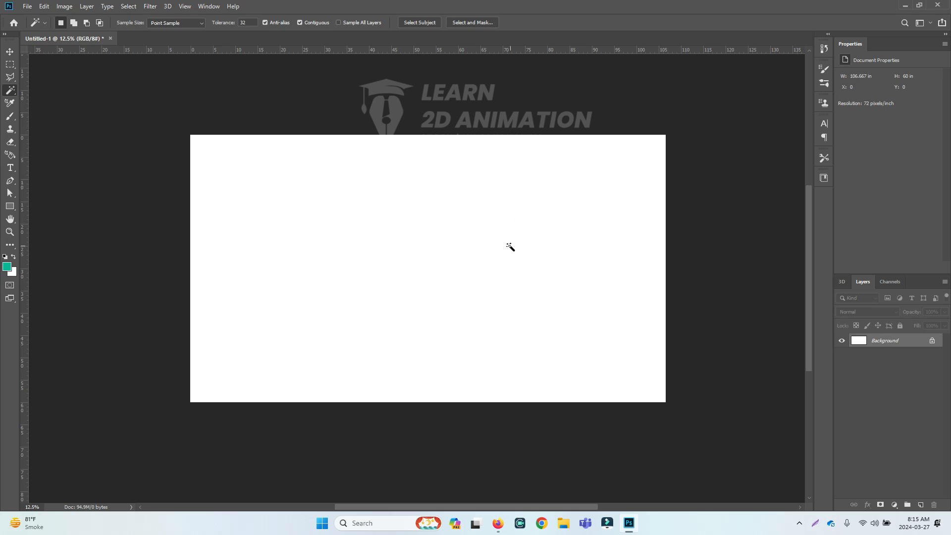
{"action": "left_click", "coordinate": [467, 233]}
{"action": "right_click", "coordinate": [9, 94]}
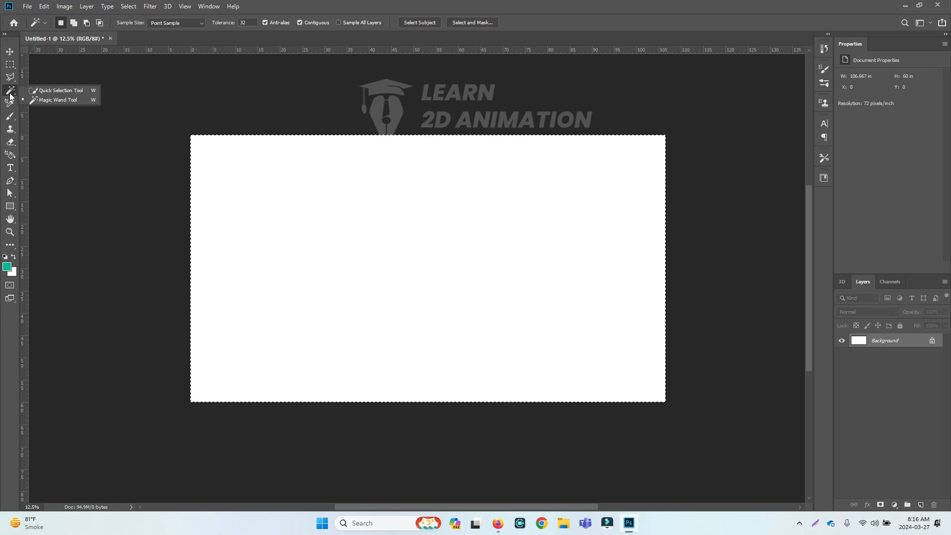
{"action": "left_click", "coordinate": [54, 92]}
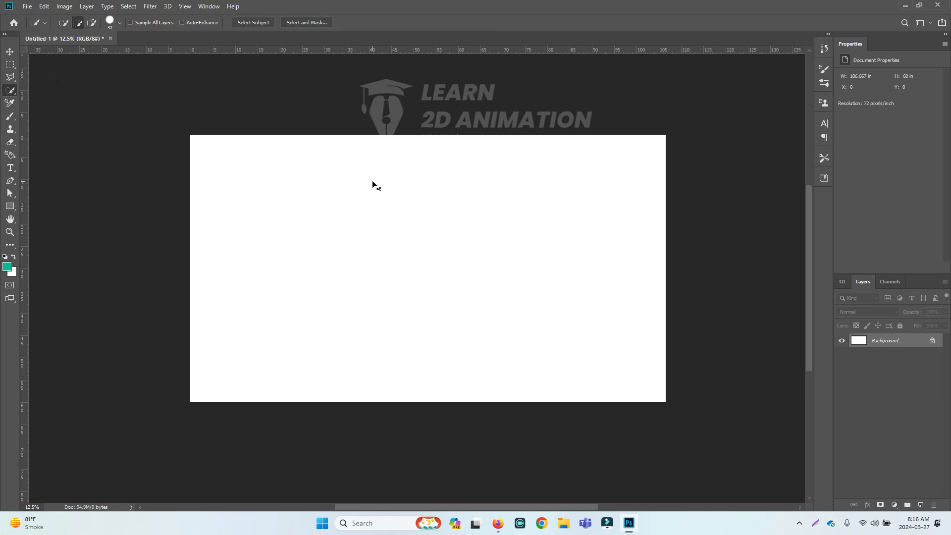
{"action": "mouse_move", "coordinate": [374, 174]}
{"action": "left_mouse_down"}
{"action": "mouse_move", "coordinate": [427, 191]}
{"action": "mouse_move", "coordinate": [407, 172]}
{"action": "left_mouse_up"}
{"action": "mouse_move", "coordinate": [376, 198]}
{"action": "left_mouse_down"}
{"action": "mouse_move", "coordinate": [421, 228]}
{"action": "mouse_move", "coordinate": [484, 238]}
{"action": "left_mouse_up"}
- Paint three soft green strokes across the middle of the canvas with the Brush Tool at 22% opacity, and undo them
{"action": "left_click", "coordinate": [10, 106]}
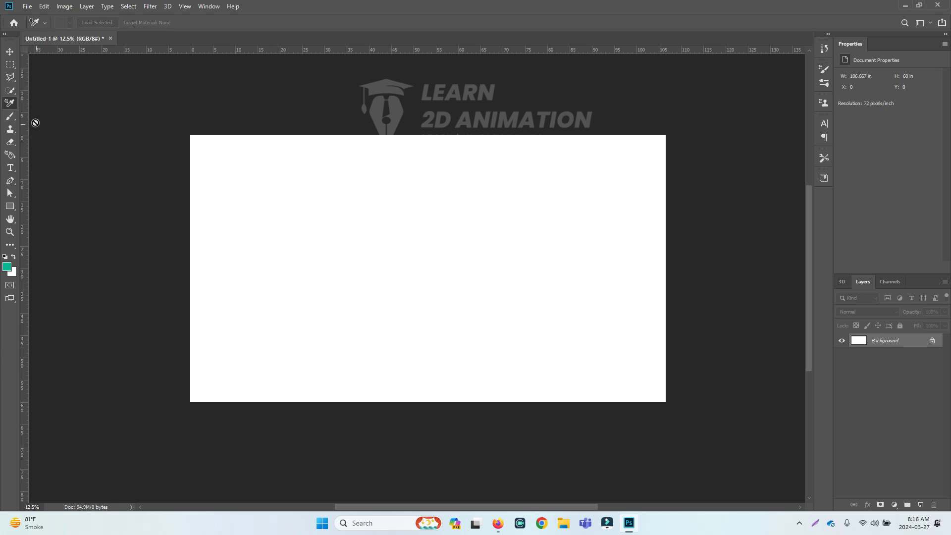
{"action": "left_click", "coordinate": [9, 116]}
{"action": "mouse_move", "coordinate": [359, 193]}
{"action": "left_mouse_down"}
{"action": "mouse_move", "coordinate": [469, 285]}
{"action": "mouse_move", "coordinate": [605, 244]}
{"action": "left_mouse_up"}
{"action": "left_click_drag", "start_coordinate": [594, 212], "coordinate": [319, 283]}
{"action": "mouse_move", "coordinate": [448, 208]}
{"action": "left_mouse_down"}
{"action": "mouse_move", "coordinate": [480, 331]}
{"action": "mouse_move", "coordinate": [397, 259]}
{"action": "mouse_move", "coordinate": [465, 353]}
{"action": "left_mouse_up"}
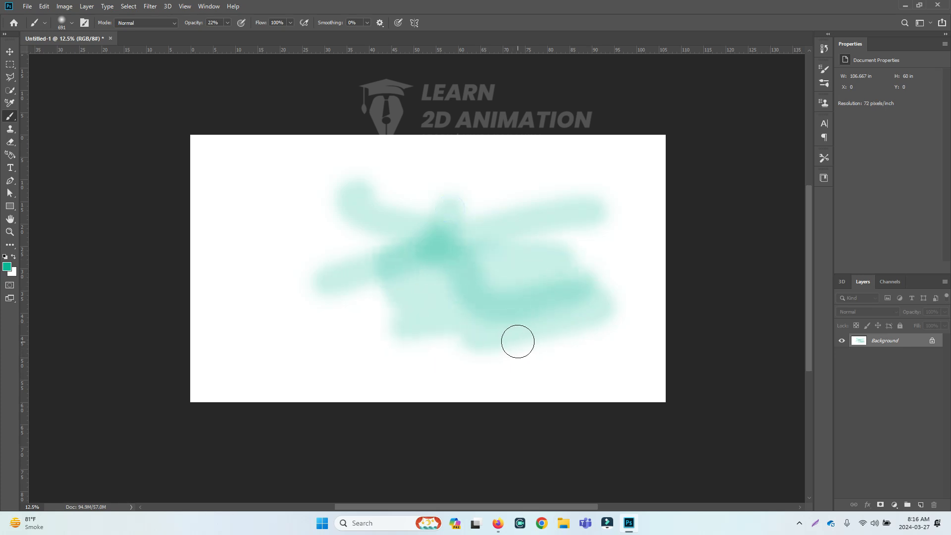
{"action": "key", "text": "ctrl+z"}
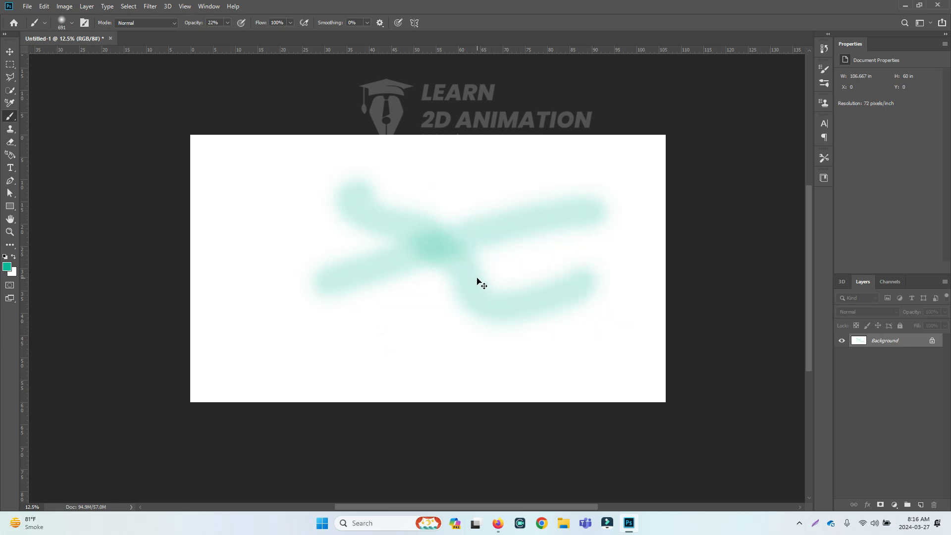
{"action": "key", "text": "ctrl+z"}
{"action": "key", "text": "ctrl+z"}
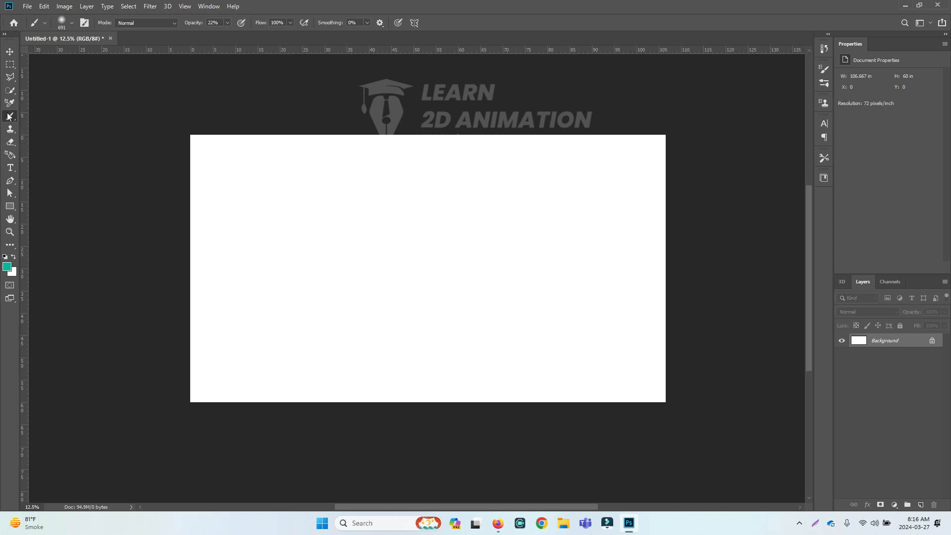
- Draw a series of thin green freehand lines across the canvas with the Pencil Tool at 100% opacity
{"action": "right_click", "coordinate": [9, 117]}
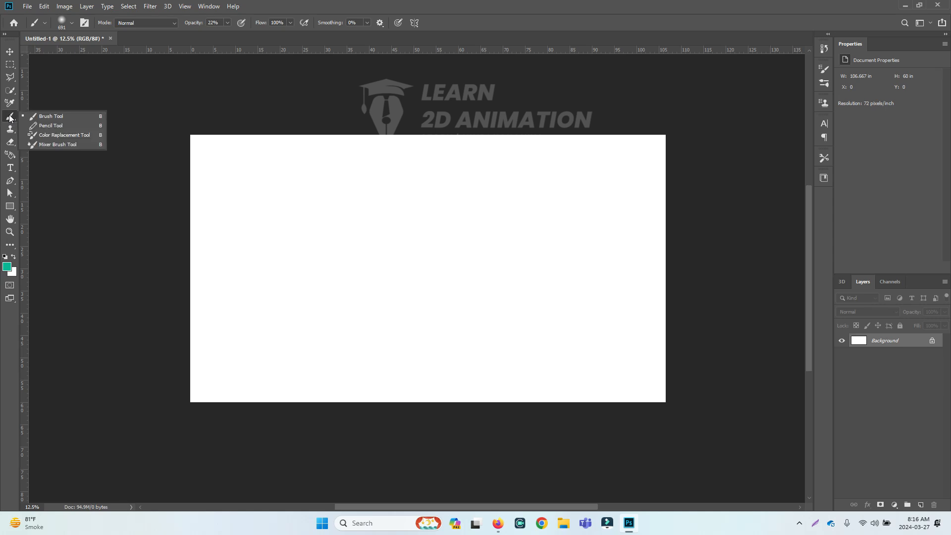
{"action": "left_click", "coordinate": [49, 124]}
{"action": "left_click_drag", "start_coordinate": [293, 228], "coordinate": [372, 221]}
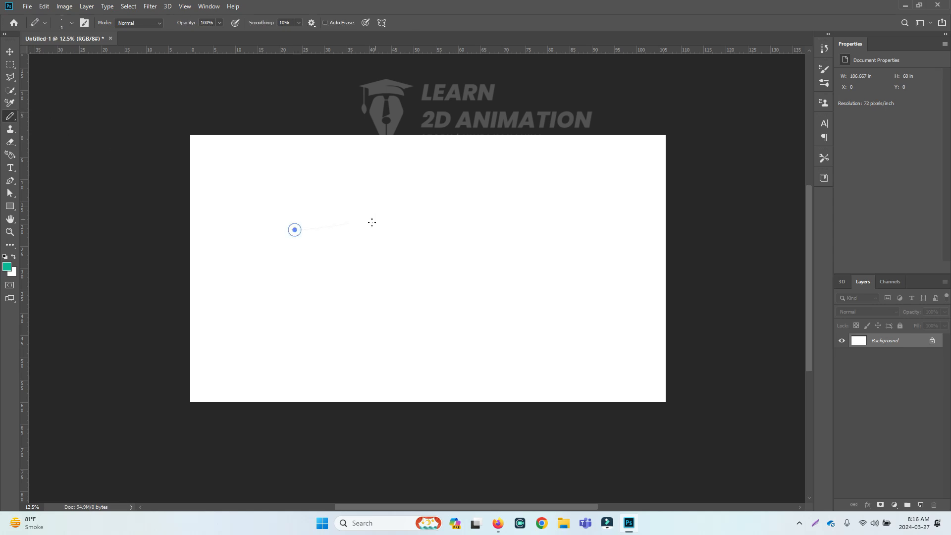
{"action": "left_click_drag", "start_coordinate": [298, 232], "coordinate": [339, 231]}
{"action": "left_click_drag", "start_coordinate": [302, 239], "coordinate": [363, 221]}
{"action": "left_click_drag", "start_coordinate": [309, 241], "coordinate": [345, 238]}
{"action": "left_click", "coordinate": [326, 238], "text": "ctrl"}
{"action": "left_click", "coordinate": [346, 237], "text": "ctrl"}
{"action": "mouse_move", "coordinate": [264, 221]}
{"action": "left_mouse_down"}
{"action": "mouse_move", "coordinate": [412, 245]}
{"action": "mouse_move", "coordinate": [440, 228]}
{"action": "mouse_move", "coordinate": [468, 238]}
{"action": "mouse_move", "coordinate": [451, 256]}
{"action": "mouse_move", "coordinate": [772, 255]}
{"action": "mouse_move", "coordinate": [708, 296]}
{"action": "mouse_move", "coordinate": [639, 302]}
{"action": "mouse_move", "coordinate": [668, 331]}
{"action": "left_mouse_up"}
{"action": "left_click", "coordinate": [302, 237], "text": "ctrl"}
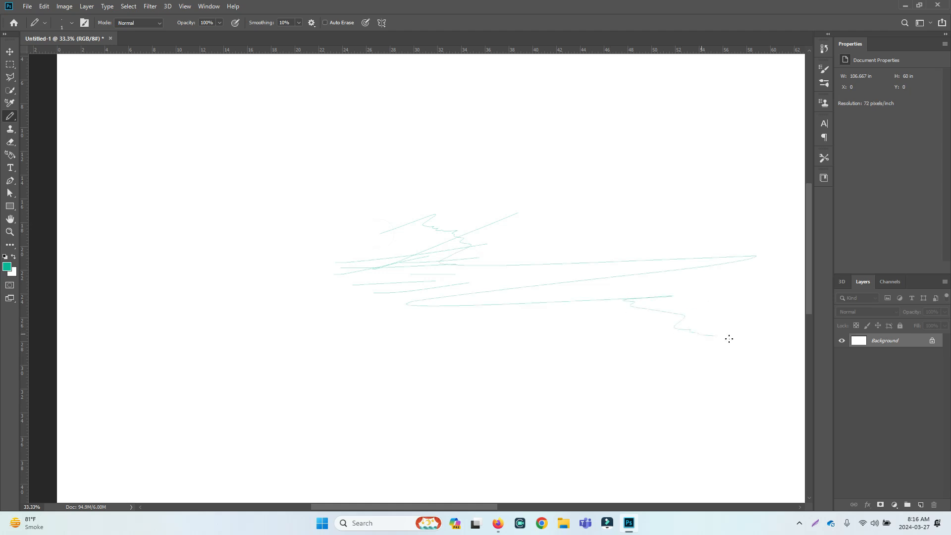
{"action": "mouse_move", "coordinate": [235, 119]}
{"action": "left_mouse_down"}
{"action": "mouse_move", "coordinate": [323, 225]}
{"action": "mouse_move", "coordinate": [353, 233]}
{"action": "left_mouse_up"}
{"action": "mouse_move", "coordinate": [147, 385]}
{"action": "left_mouse_down"}
{"action": "mouse_move", "coordinate": [612, 344]}
{"action": "mouse_move", "coordinate": [467, 409]}
{"action": "mouse_move", "coordinate": [903, 382]}
{"action": "left_mouse_up"}
- Undo all the pencil lines on the canvas
{"action": "key", "text": "ctrl+z"}
{"action": "key", "text": "ctrl+z"}
{"action": "key", "text": "ctrl+z"}
{"action": "key", "text": "ctrl+z"}
{"action": "key", "text": "ctrl+z"}
{"action": "key", "text": "ctrl+z"}
{"action": "key", "text": "ctrl+z"}
{"action": "key", "text": "ctrl+z"}
{"action": "key", "text": "ctrl+z"}
{"action": "key", "text": "ctrl+z"}
{"action": "key", "text": "ctrl+z"}
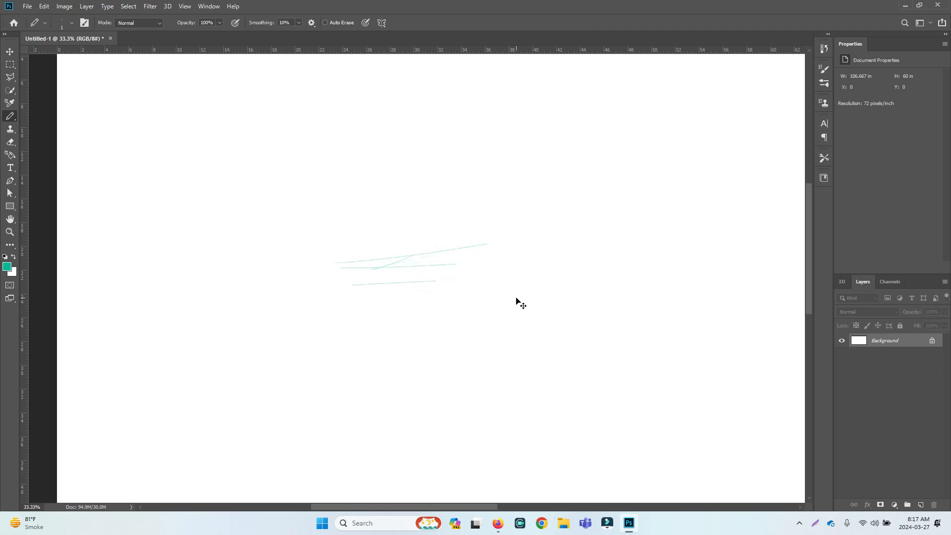
- Try the Clone Stamp Tool at two spots in the upper part of the blank canvas
{"action": "left_click", "coordinate": [10, 128]}
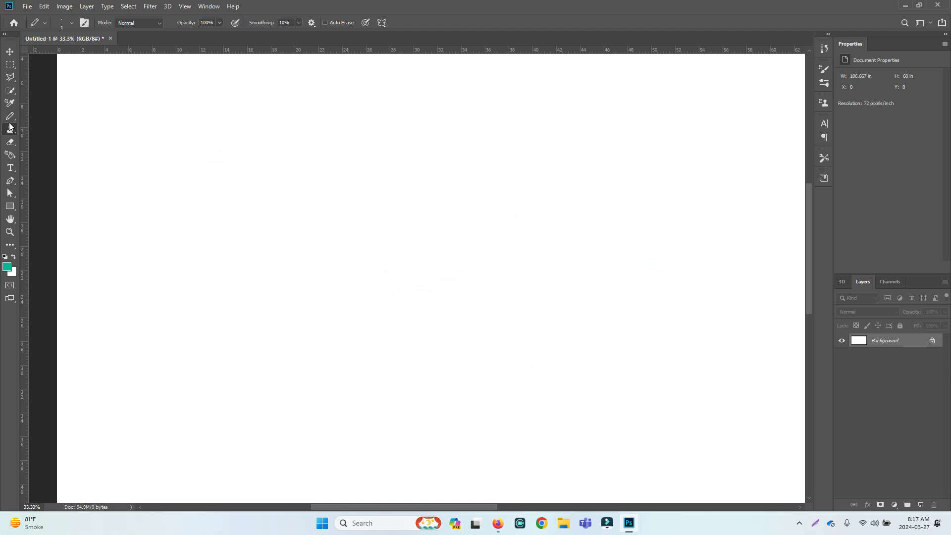
{"action": "left_click", "coordinate": [10, 120]}
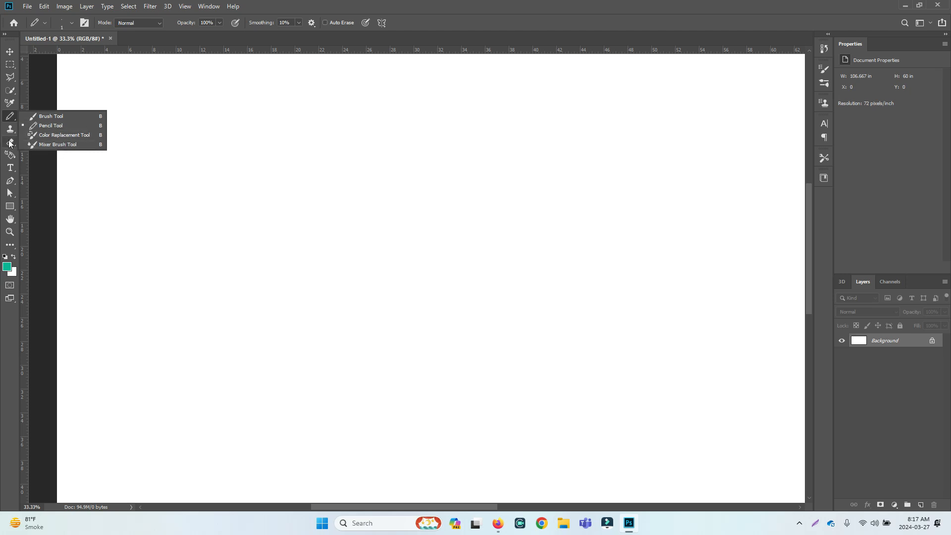
{"action": "left_click", "coordinate": [10, 128]}
{"action": "left_click", "coordinate": [60, 132]}
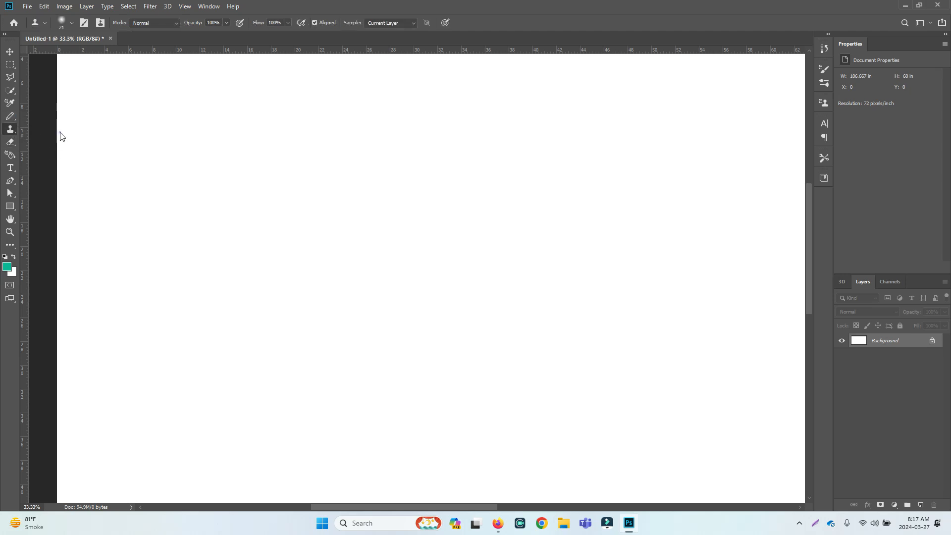
{"action": "left_click", "coordinate": [222, 168]}
{"action": "left_click", "coordinate": [472, 199]}
- Paint several curved strokes across the upper part of the canvas with the Pattern Stamp Tool
{"action": "right_click", "coordinate": [13, 129]}
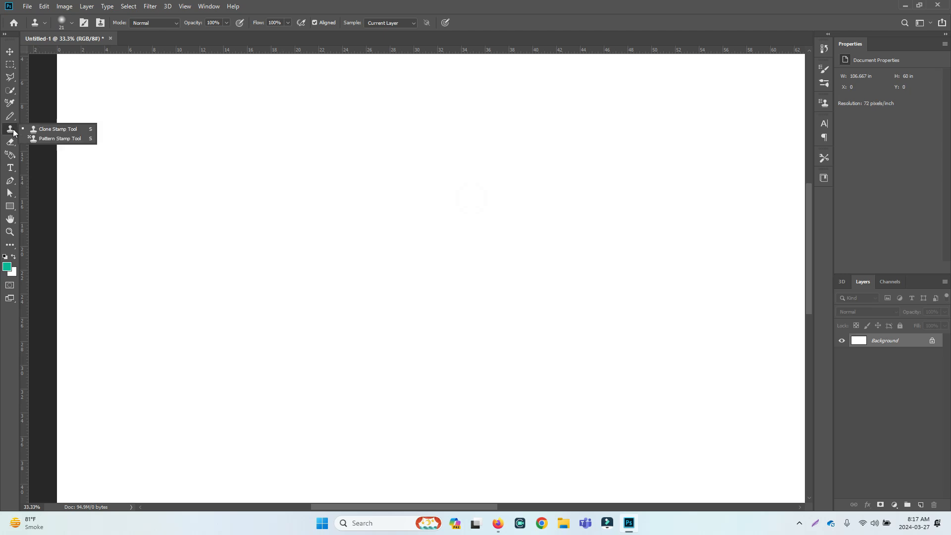
{"action": "left_click", "coordinate": [59, 139]}
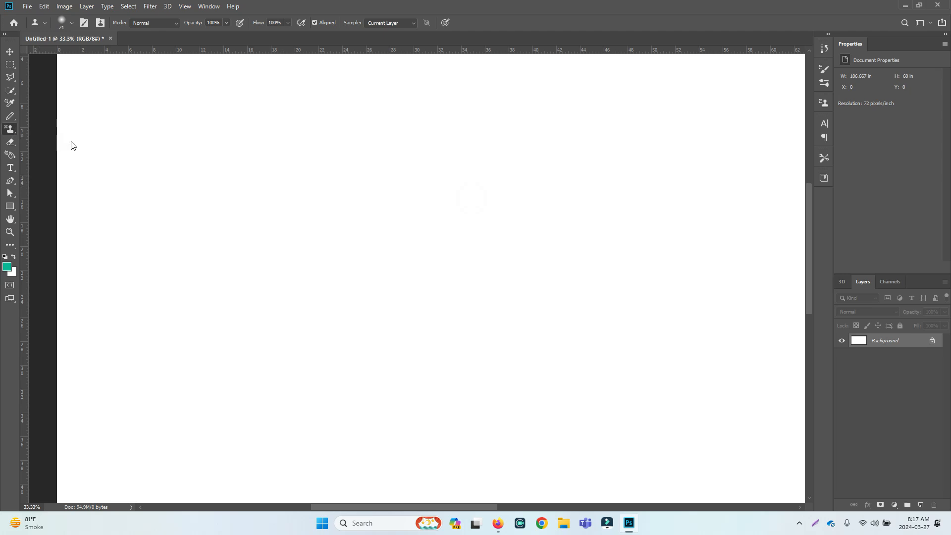
{"action": "left_click_drag", "start_coordinate": [379, 199], "coordinate": [493, 218]}
{"action": "left_click_drag", "start_coordinate": [432, 188], "coordinate": [340, 262]}
{"action": "left_click_drag", "start_coordinate": [332, 199], "coordinate": [490, 252]}
{"action": "left_click_drag", "start_coordinate": [554, 253], "coordinate": [559, 252]}
{"action": "mouse_move", "coordinate": [337, 185]}
{"action": "left_mouse_down"}
{"action": "mouse_move", "coordinate": [357, 238]}
{"action": "mouse_move", "coordinate": [506, 203]}
{"action": "mouse_move", "coordinate": [700, 180]}
{"action": "left_mouse_up"}
{"action": "left_click_drag", "start_coordinate": [761, 191], "coordinate": [684, 174]}
- Undo all the Pattern Stamp strokes on the canvas
{"action": "key", "text": "ctrl+z"}
{"action": "key", "text": "ctrl+z"}
{"action": "key", "text": "ctrl+z"}
{"action": "key", "text": "ctrl+z"}
{"action": "key", "text": "ctrl+z"}
{"action": "key", "text": "ctrl+z"}
{"action": "key", "text": "ctrl+z"}
{"action": "key", "text": "ctrl+z"}
{"action": "key", "text": "ctrl+z"}
{"action": "key", "text": "ctrl+z"}
{"action": "key", "text": "ctrl+z"}
{"action": "key", "text": "ctrl+z"}
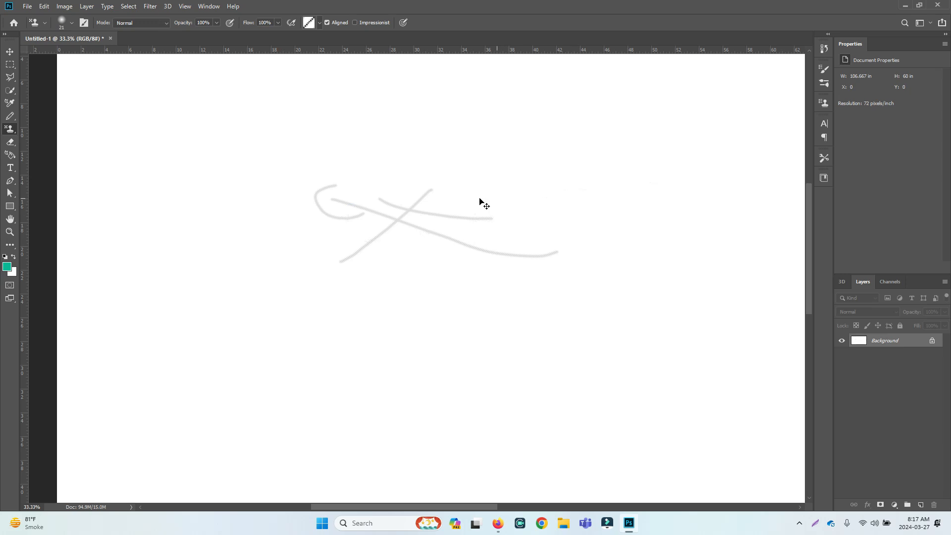
- Erase the white background to transparency with the Magic Eraser Tool, and undo the erasure
{"action": "left_click", "coordinate": [12, 144]}
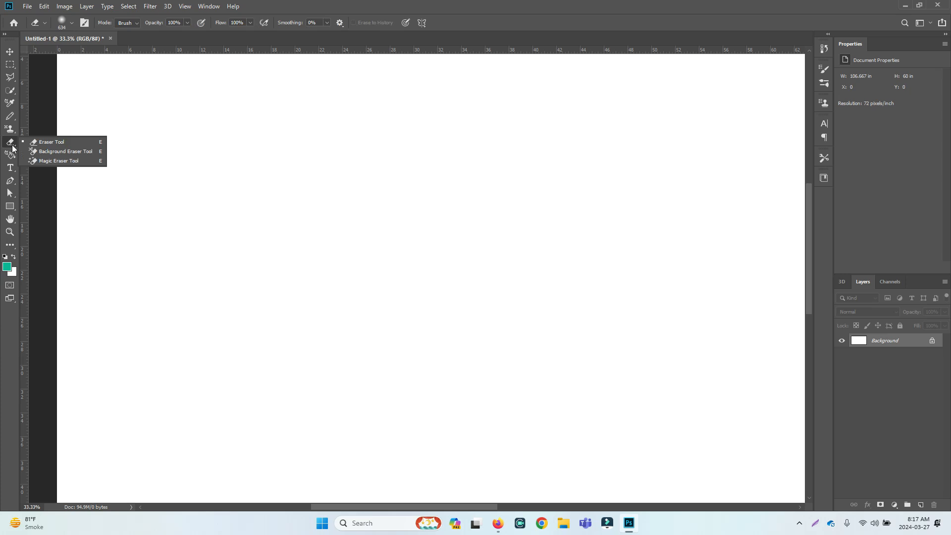
{"action": "left_click", "coordinate": [58, 162]}
{"action": "left_click", "coordinate": [230, 172]}
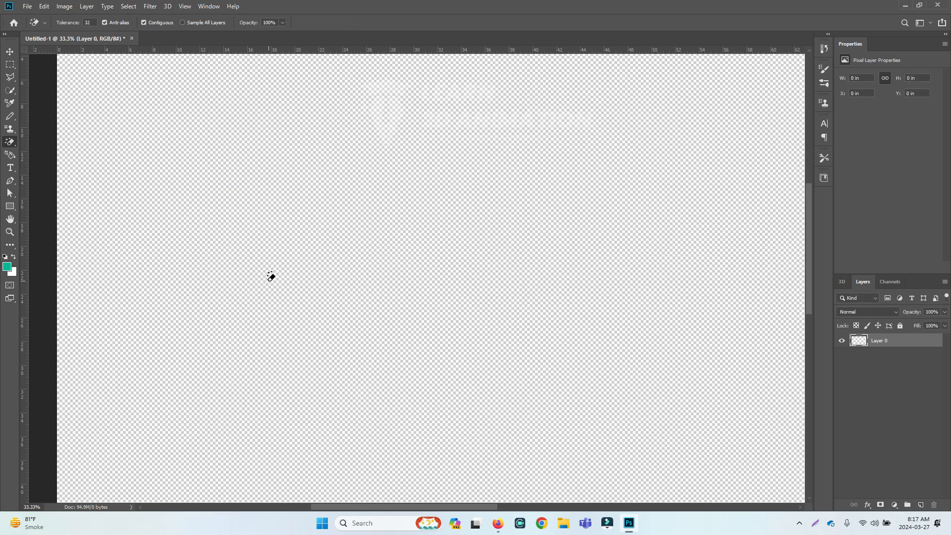
{"action": "key", "text": "ctrl+z"}
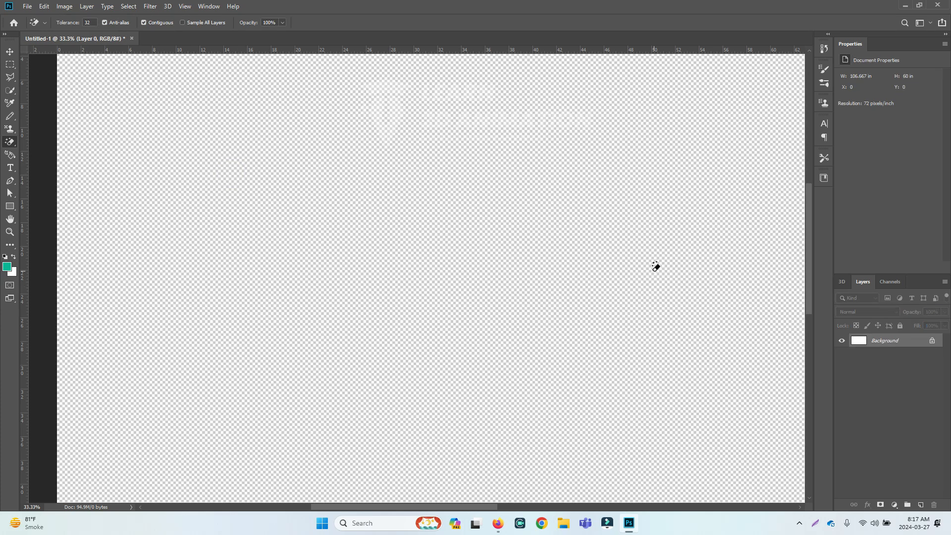
- Try marking out areas in the upper part of the empty canvas with the Direct Selection Tool
{"action": "left_click", "coordinate": [12, 156]}
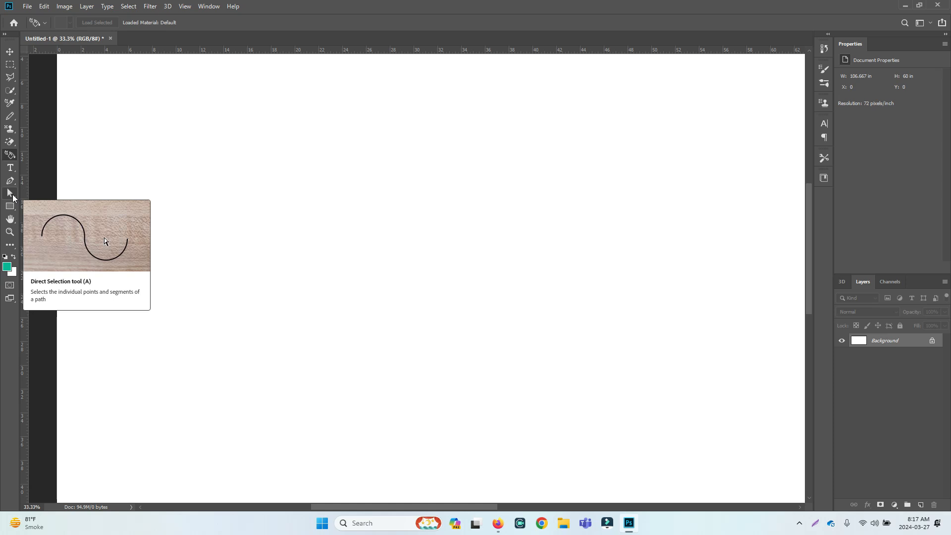
{"action": "left_click", "coordinate": [11, 193]}
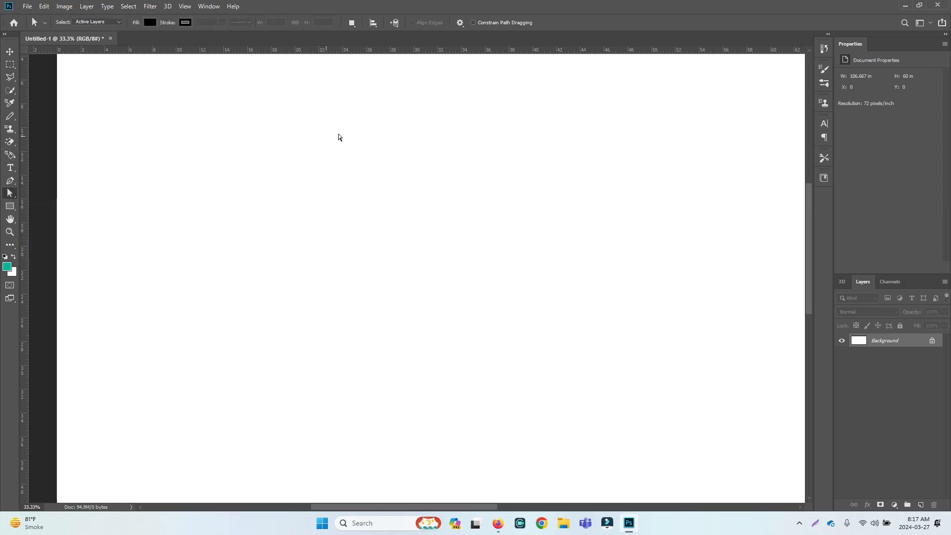
{"action": "left_click_drag", "start_coordinate": [306, 111], "coordinate": [375, 140]}
{"action": "left_click_drag", "start_coordinate": [400, 170], "coordinate": [344, 221]}
- Draw a green arrow about 944 x 814 px in the upper middle of the canvas with the Custom Shape Tool
{"action": "left_click", "coordinate": [13, 206]}
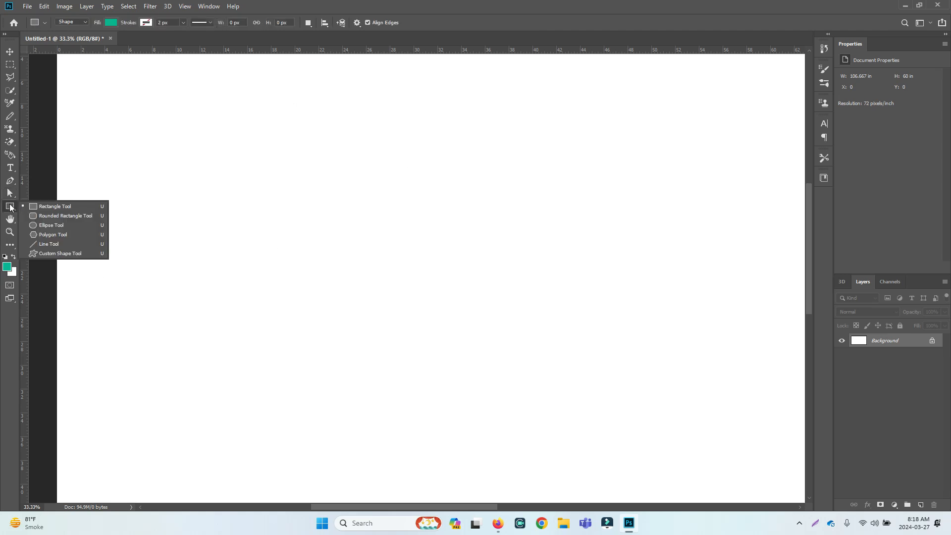
{"action": "left_click", "coordinate": [92, 254]}
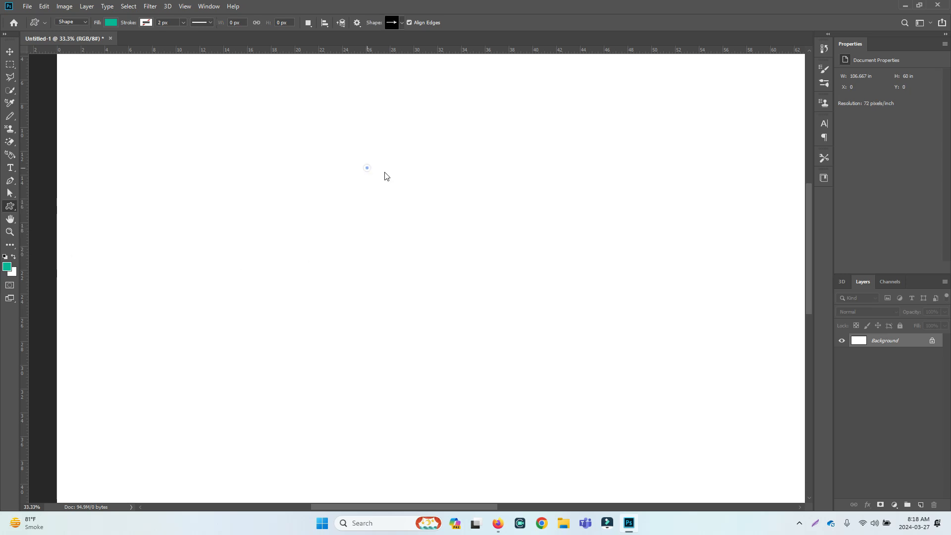
{"action": "left_click", "coordinate": [367, 168]}
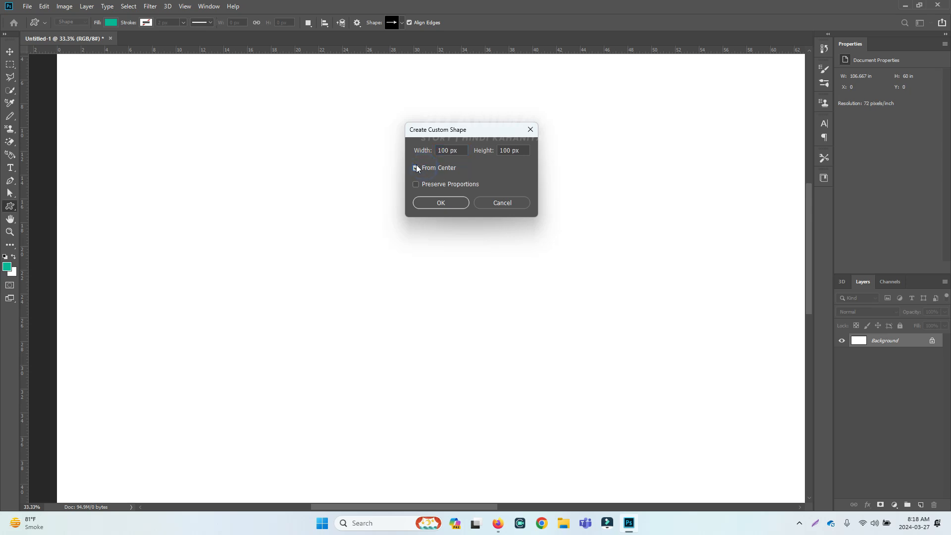
{"action": "left_click", "coordinate": [421, 185]}
{"action": "left_click", "coordinate": [497, 202]}
{"action": "left_click_drag", "start_coordinate": [343, 121], "coordinate": [499, 255]}
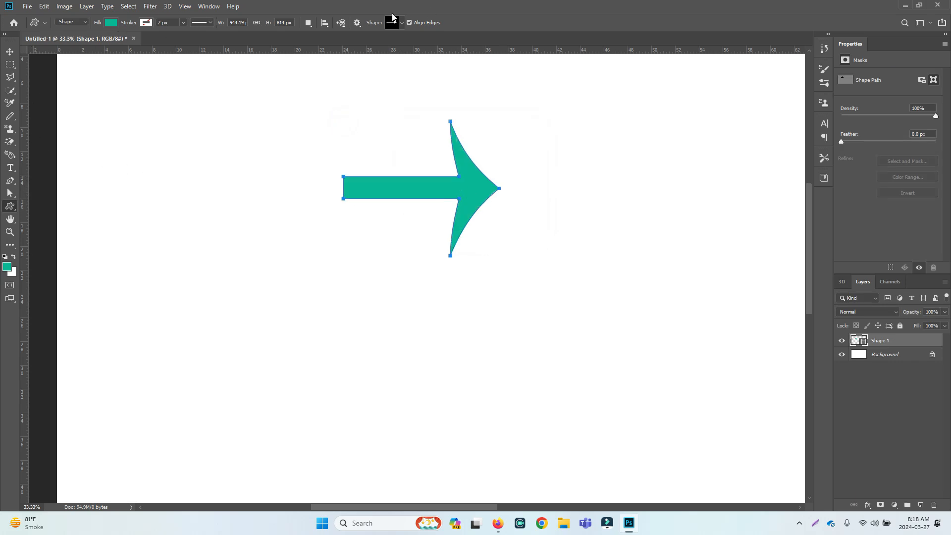
- Draw a green fleur-de-lis custom shape about 258 x 327 px to the upper right of the arrow
{"action": "left_click", "coordinate": [392, 23]}
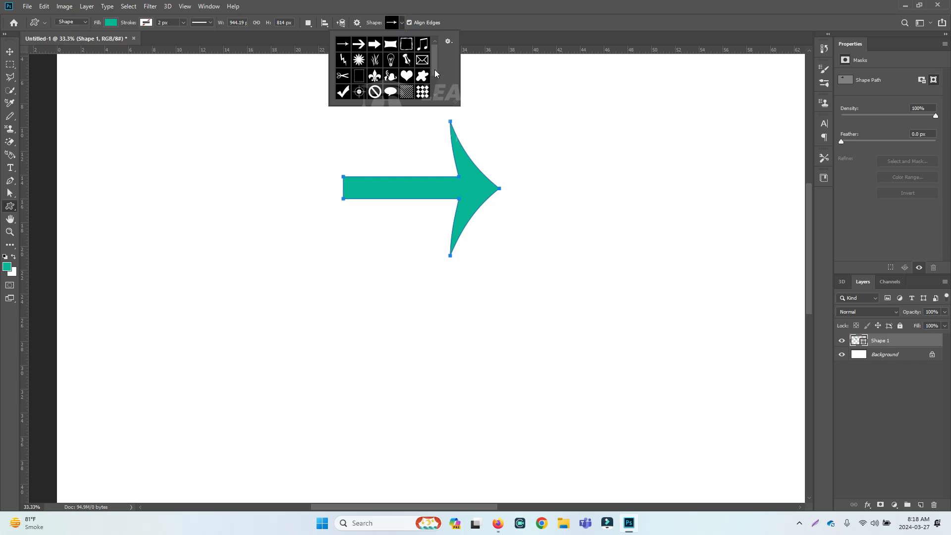
{"action": "scroll", "coordinate": [435, 70], "scroll_direction": "down", "scroll_amount": 2}
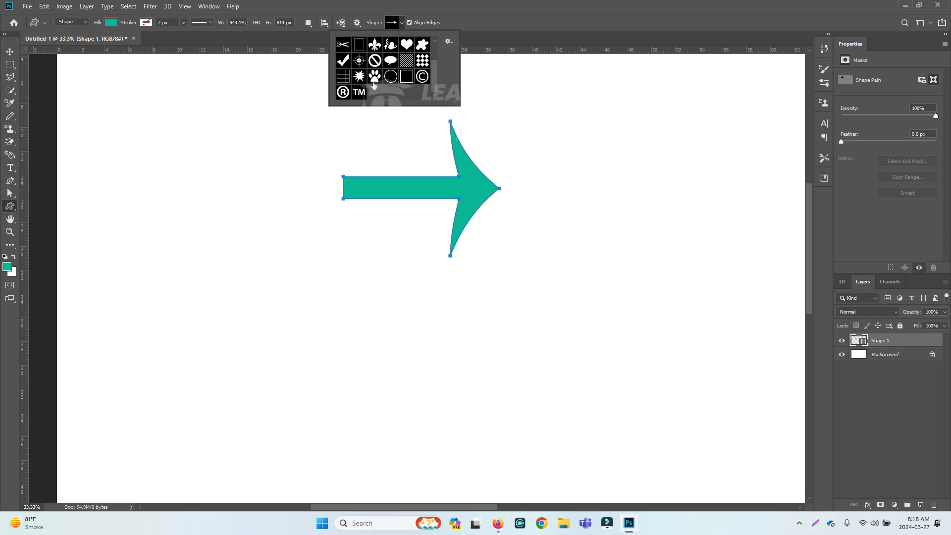
{"action": "left_click", "coordinate": [379, 49]}
{"action": "left_click_drag", "start_coordinate": [529, 111], "coordinate": [574, 167]}
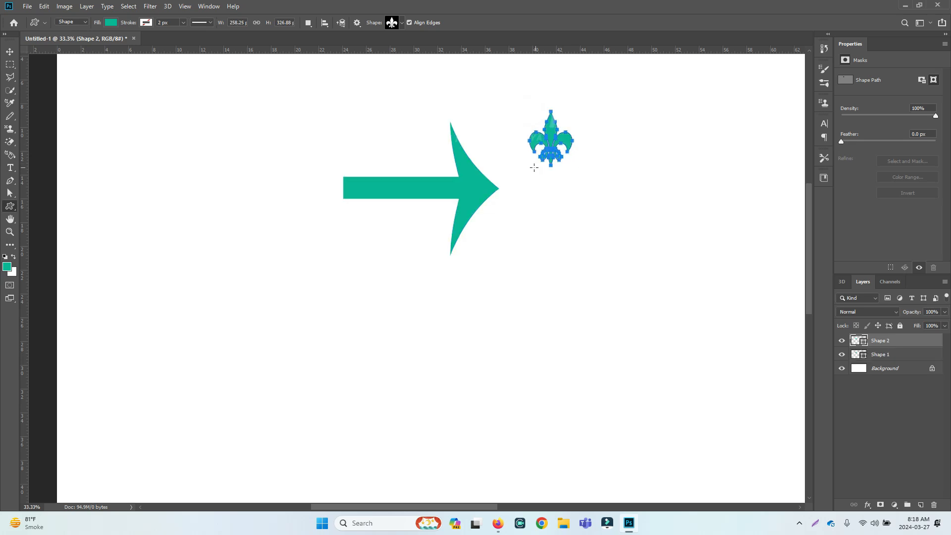
- Delete the arrow's shape layer
{"action": "key", "text": "v"}
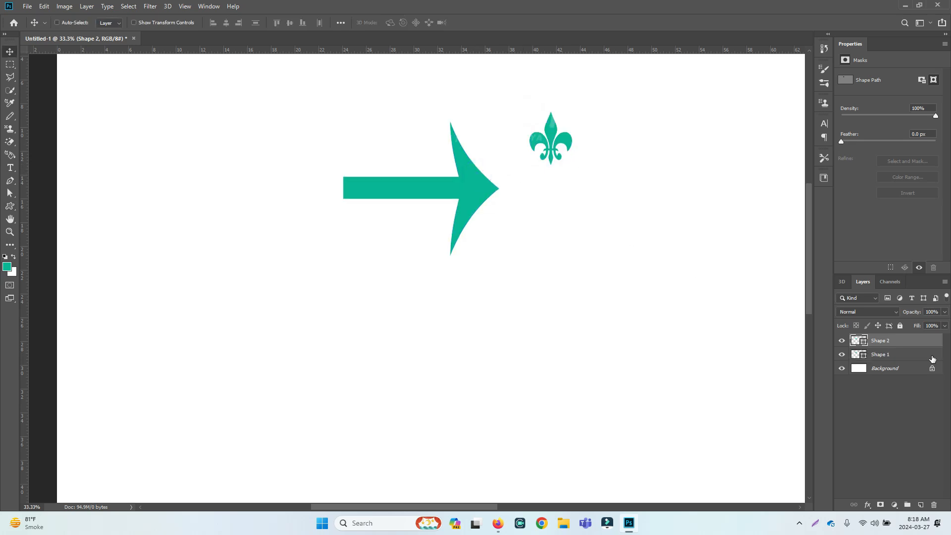
{"action": "left_click", "coordinate": [898, 355]}
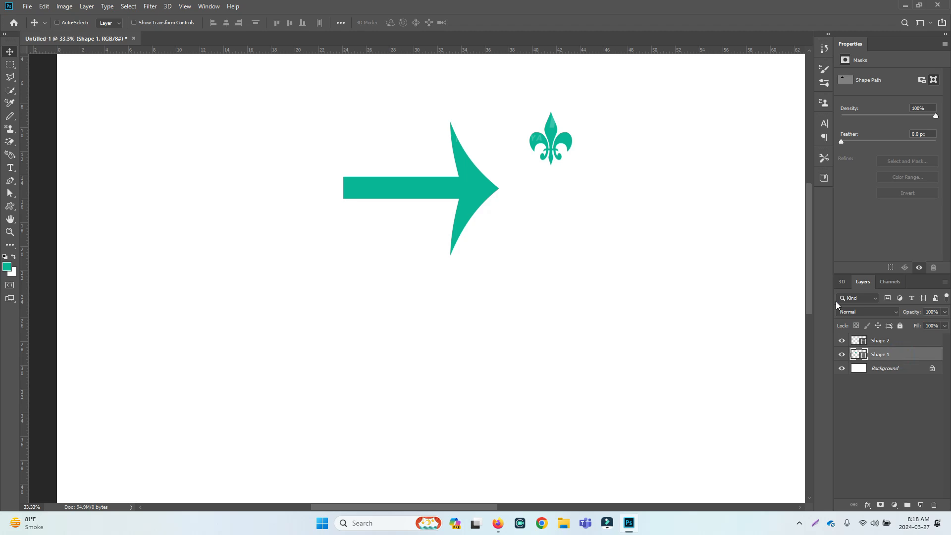
{"action": "key", "text": "Delete"}
- Move the fleur-de-lis to the upper-left part of the canvas and place a duplicate diagonally above it to the right
{"action": "right_click", "coordinate": [555, 132]}
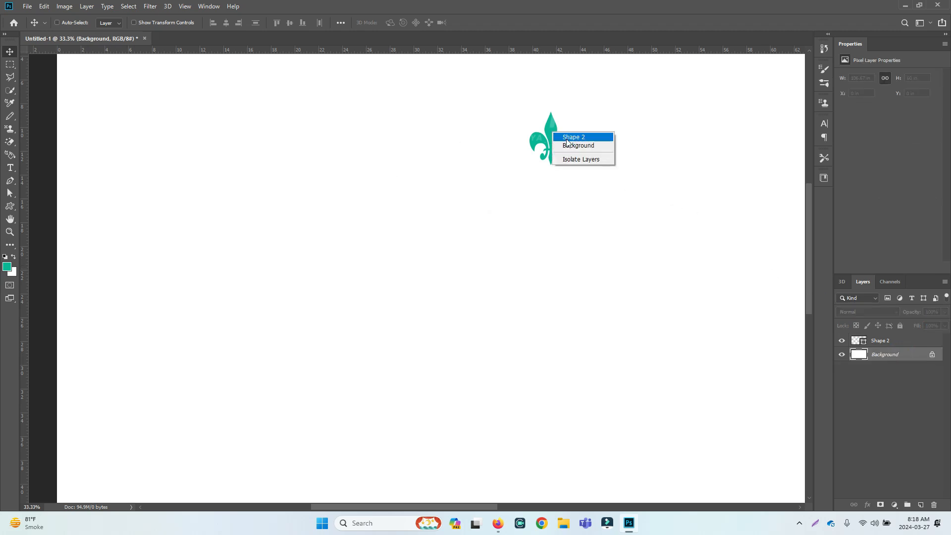
{"action": "left_click", "coordinate": [569, 135]}
{"action": "left_click_drag", "start_coordinate": [518, 141], "coordinate": [263, 186]}
- Scale the duplicated fleur-de-lis down slightly about its centre
{"action": "key", "text": "ctrl+t"}
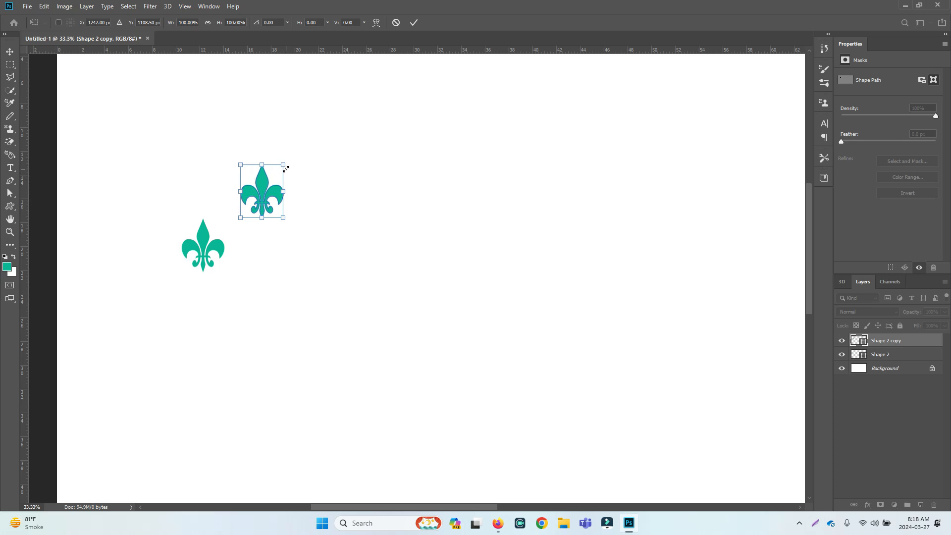
{"action": "left_click_drag", "start_coordinate": [283, 164], "coordinate": [279, 171]}
{"action": "key", "text": "ctrl+z"}
{"action": "key", "text": "Return"}
- Duplicate the larger fleur-de-lis to form four corners of a square around the small one
{"action": "right_click", "coordinate": [221, 250]}
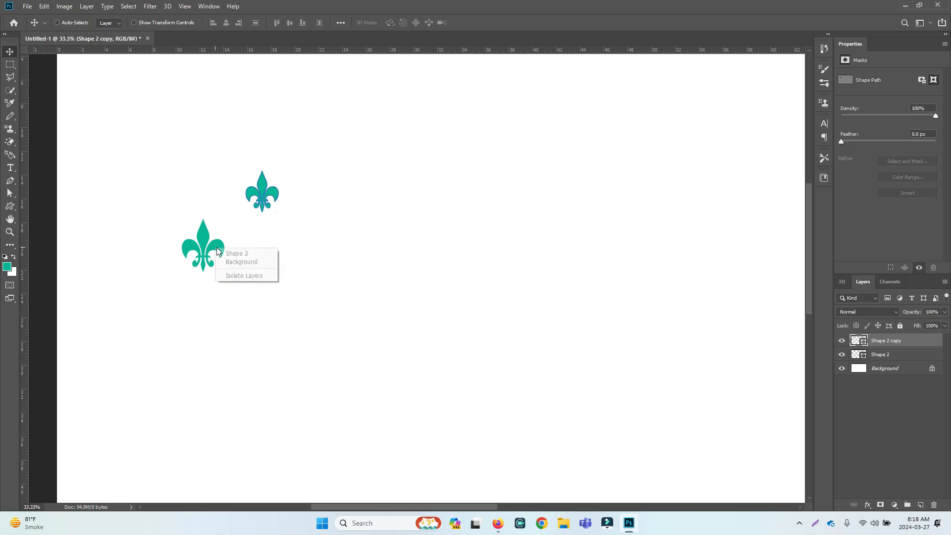
{"action": "left_click", "coordinate": [243, 254]}
{"action": "left_click_drag", "start_coordinate": [209, 272], "coordinate": [343, 114]}
{"action": "right_click", "coordinate": [214, 252]}
{"action": "left_click", "coordinate": [228, 255], "text": "shift"}
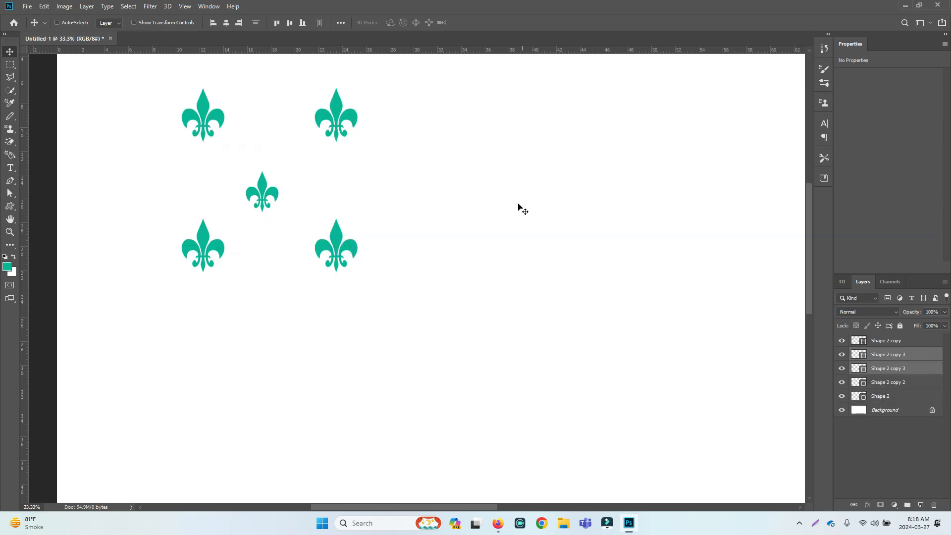
- Try merging the five fleur-de-lis layers and duplicating the group to the right, and undo both
{"action": "left_click", "coordinate": [882, 396]}
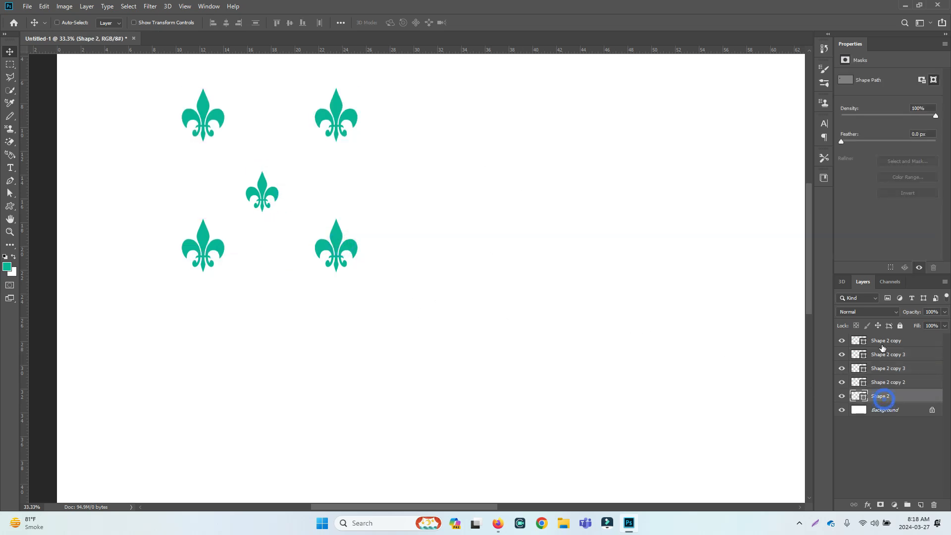
{"action": "left_click", "coordinate": [882, 342], "text": "shift"}
{"action": "key", "text": "ctrl"}
{"action": "key", "text": "ctrl+e"}
{"action": "left_click_drag", "start_coordinate": [342, 246], "coordinate": [599, 248]}
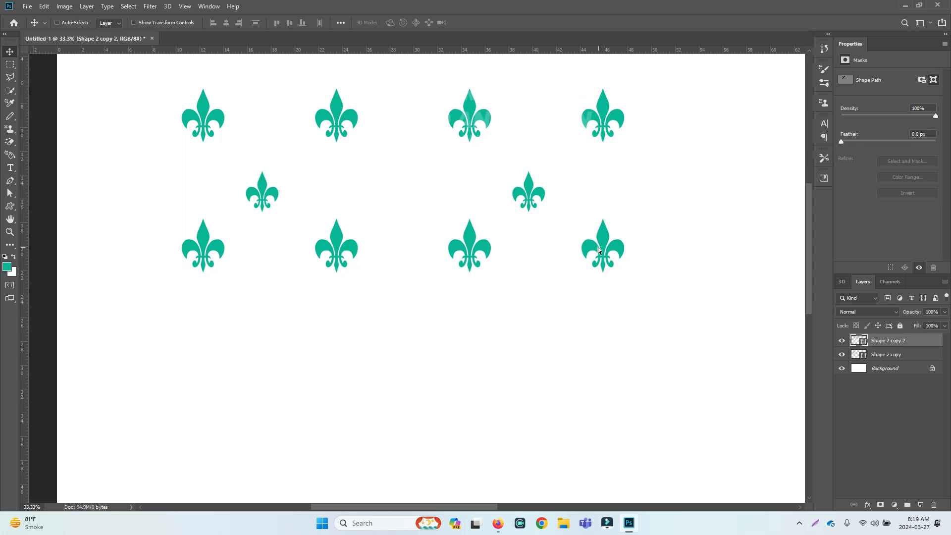
{"action": "key", "text": "ctrl+z"}
{"action": "key", "text": "ctrl+z"}
{"action": "key", "text": "ctrl+z"}
- Duplicate the small fleur-de-lis to the right of the square of motifs and merge all six shape layers
{"action": "right_click", "coordinate": [264, 184]}
{"action": "left_click", "coordinate": [284, 198]}
{"action": "left_click_drag", "start_coordinate": [266, 185], "coordinate": [443, 200]}
{"action": "left_click", "coordinate": [887, 410]}
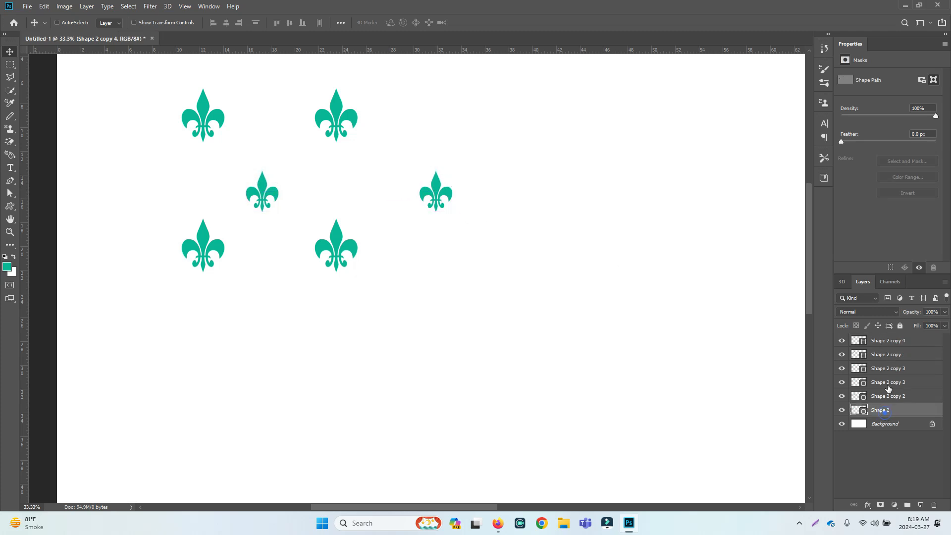
{"action": "left_click", "coordinate": [887, 340], "text": "shift"}
{"action": "key", "text": "ctrl+e"}
- Duplicate the merged six-motif group to the right and merge both groups into one layer
{"action": "left_click_drag", "start_coordinate": [294, 249], "coordinate": [591, 262]}
{"action": "left_click_drag", "start_coordinate": [585, 258], "coordinate": [654, 257]}
{"action": "scroll", "coordinate": [388, 272], "scroll_direction": "down", "scroll_amount": 1}
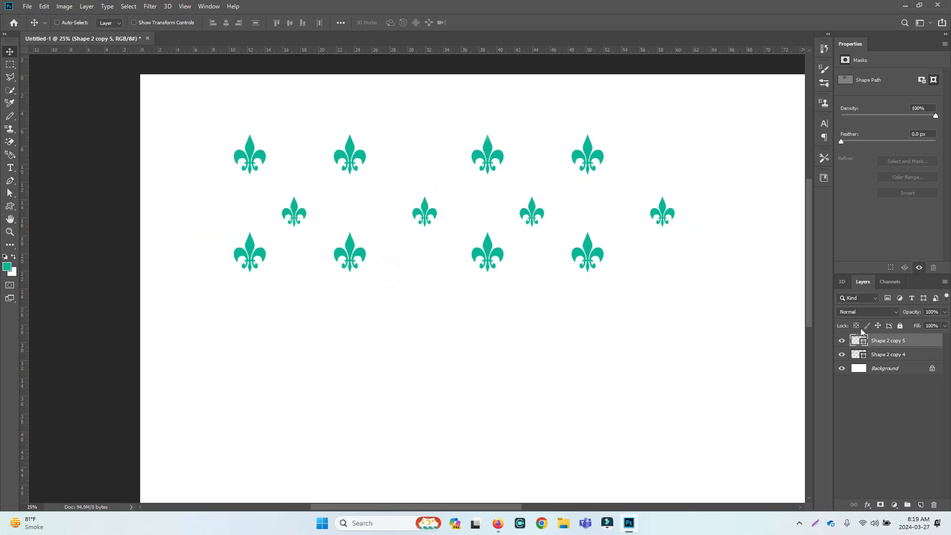
{"action": "left_click", "coordinate": [892, 355], "text": "shift"}
{"action": "key", "text": "ctrl+e"}
- Move the merged motifs to the canvas's upper-left corner and duplicate them to the right to span the canvas width
{"action": "left_click_drag", "start_coordinate": [503, 162], "coordinate": [440, 125]}
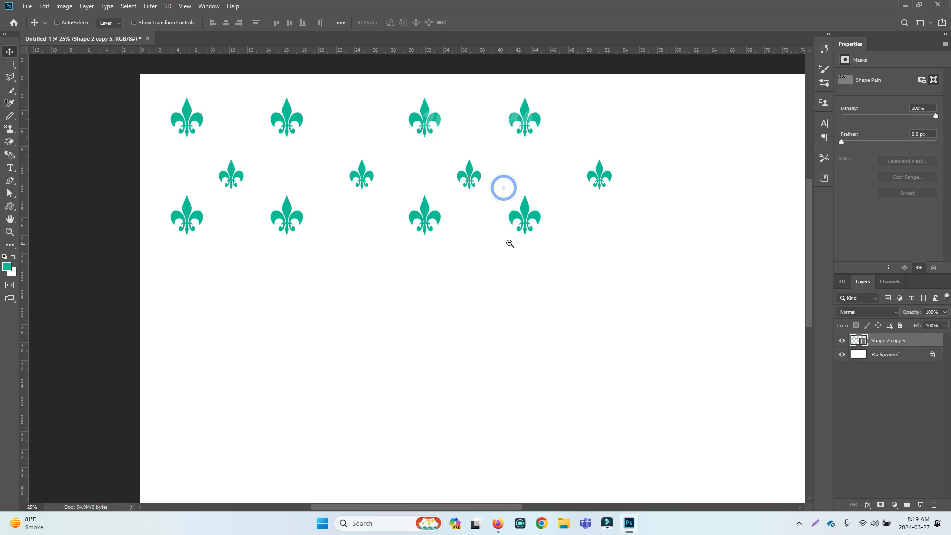
{"action": "scroll", "coordinate": [500, 245], "scroll_direction": "down", "scroll_amount": 1}
{"action": "scroll", "coordinate": [439, 275], "scroll_direction": "down", "scroll_amount": 1}
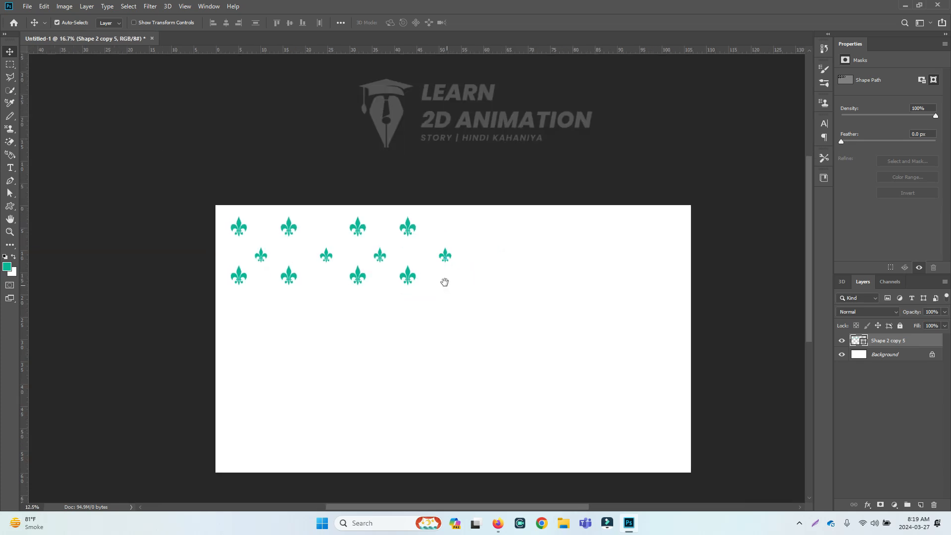
{"action": "left_click_drag", "start_coordinate": [326, 186], "coordinate": [567, 186]}
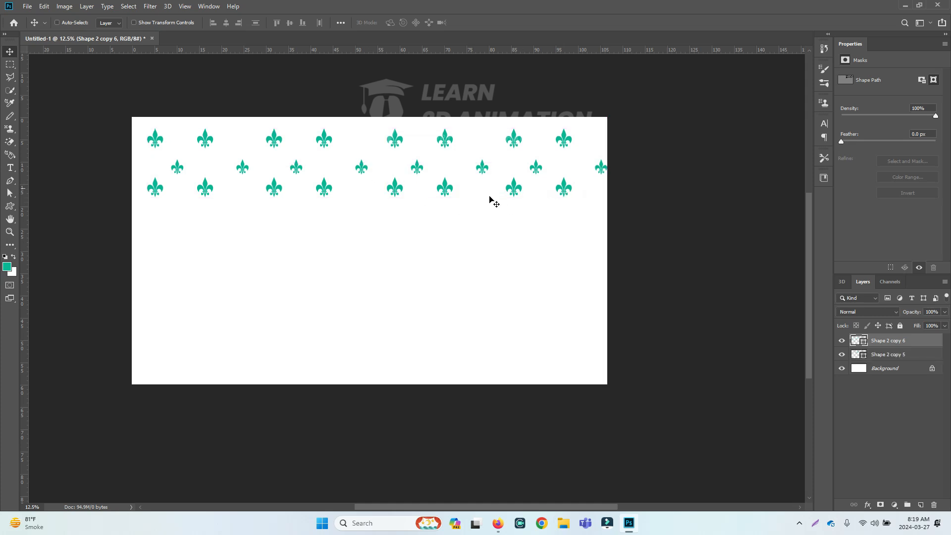
- Merge the two halves into one band and duplicate it down the canvas in horizontally staggered rows to the bottom edge
{"action": "left_click", "coordinate": [880, 353], "text": "shift"}
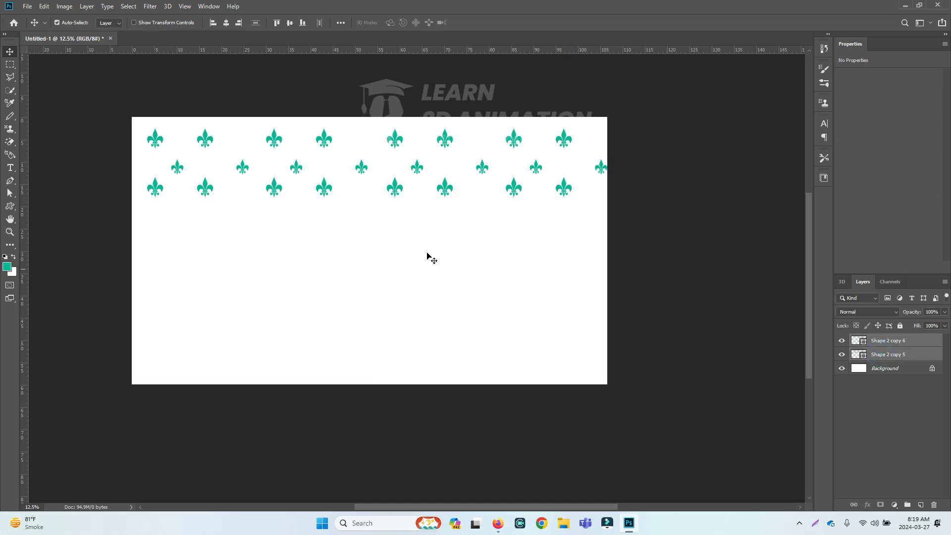
{"action": "key", "text": "ctrl+e"}
{"action": "left_click_drag", "start_coordinate": [405, 192], "coordinate": [405, 291]}
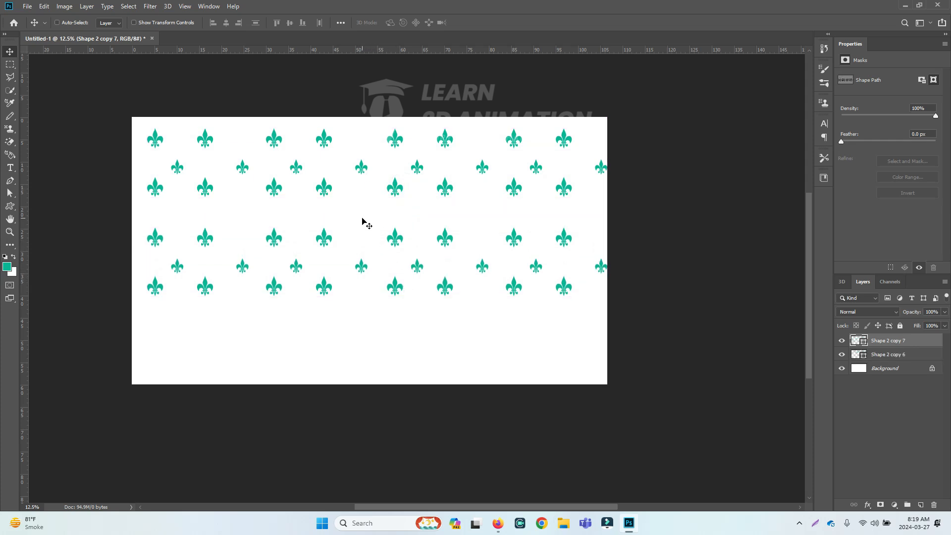
{"action": "left_click_drag", "start_coordinate": [278, 238], "coordinate": [235, 218]}
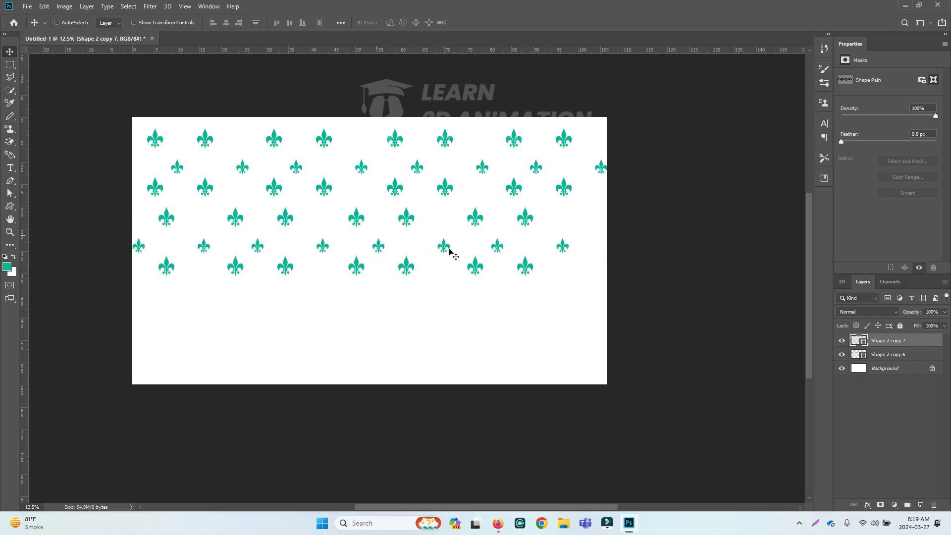
{"action": "left_click_drag", "start_coordinate": [417, 278], "coordinate": [228, 434]}
{"action": "left_click_drag", "start_coordinate": [346, 378], "coordinate": [764, 376]}
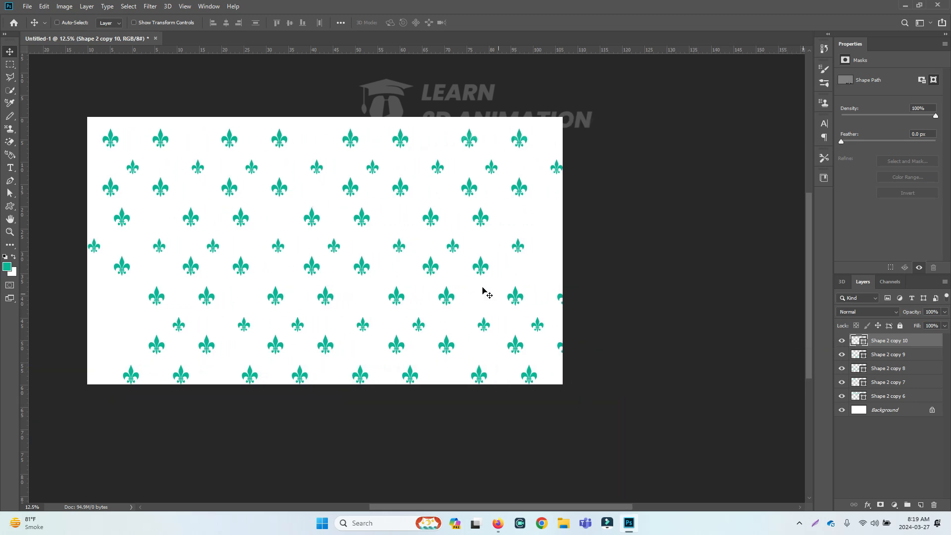
- Fill the pattern gaps with duplicates of the second band at the canvas's right edge and the third band at its left edge
{"action": "right_click", "coordinate": [519, 241]}
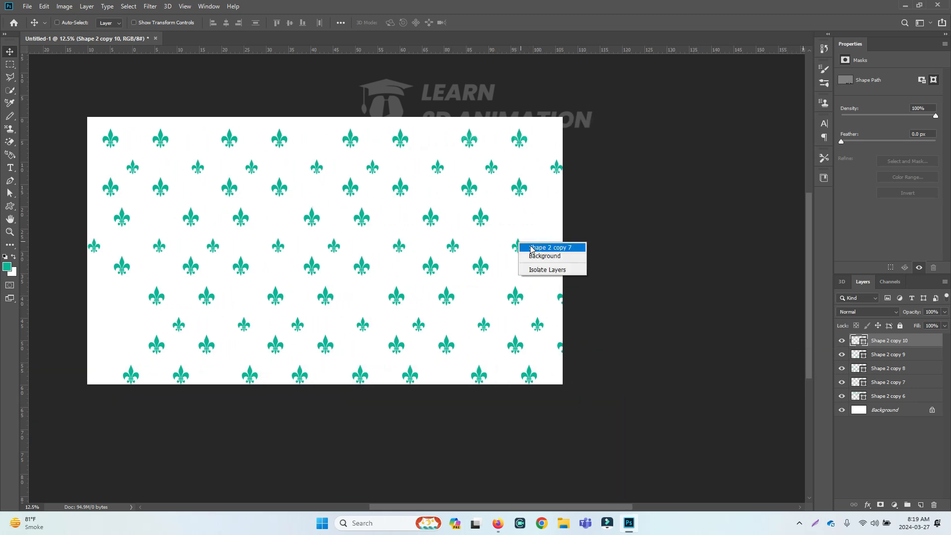
{"action": "left_click", "coordinate": [525, 247]}
{"action": "left_click_drag", "start_coordinate": [520, 246], "coordinate": [763, 256]}
{"action": "left_click_drag", "start_coordinate": [441, 238], "coordinate": [674, 221]}
{"action": "left_click_drag", "start_coordinate": [226, 303], "coordinate": [22, 307]}
{"action": "right_click", "coordinate": [393, 310]}
{"action": "left_click", "coordinate": [396, 311]}
{"action": "left_click_drag", "start_coordinate": [378, 318], "coordinate": [354, 331]}
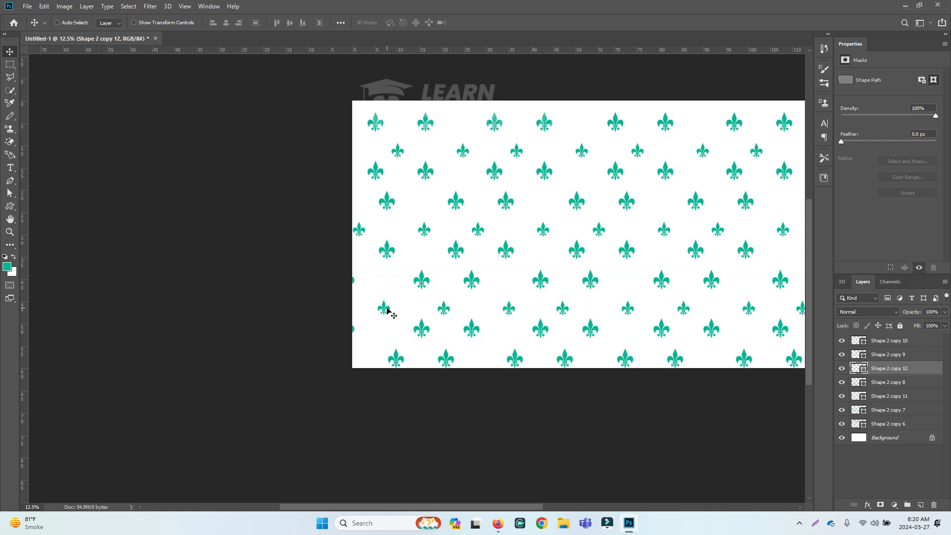
- Merge all seven fleur-de-lis pattern layers into one layer
{"action": "left_click", "coordinate": [873, 424]}
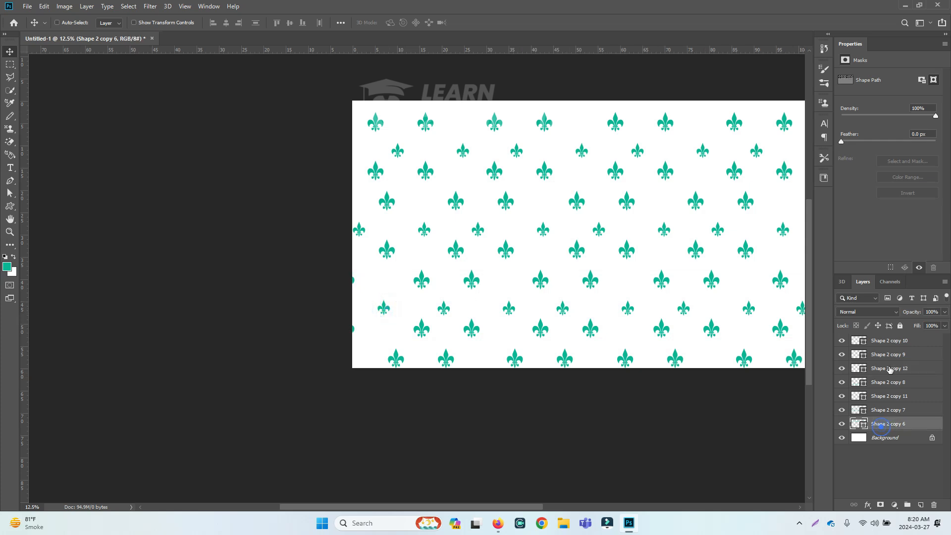
{"action": "left_click", "coordinate": [880, 342], "text": "shift"}
{"action": "key", "text": "ctrl+e"}
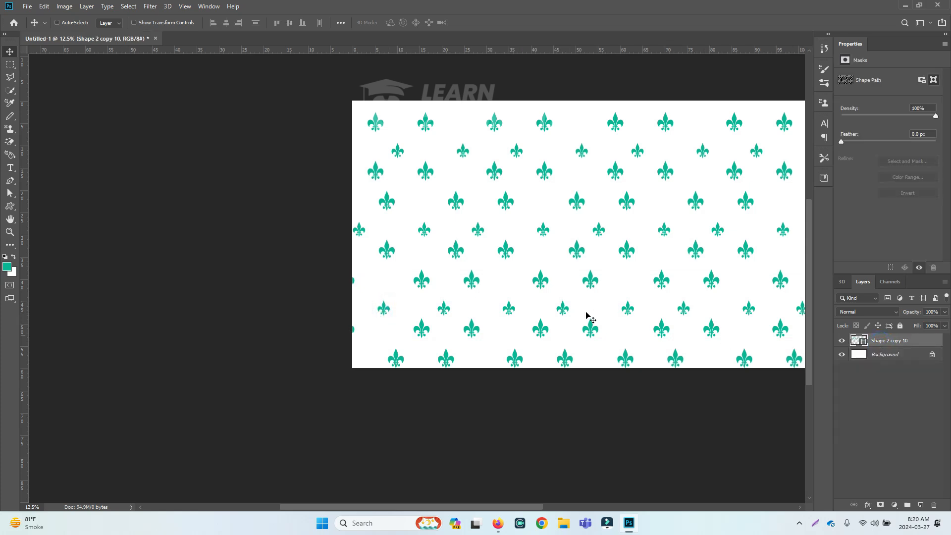
- Draw a green rectangle about 8413 x 4926 px covering the whole canvas
{"action": "left_click", "coordinate": [452, 269], "text": "alt"}
{"action": "left_click_drag", "start_coordinate": [570, 284], "coordinate": [440, 281]}
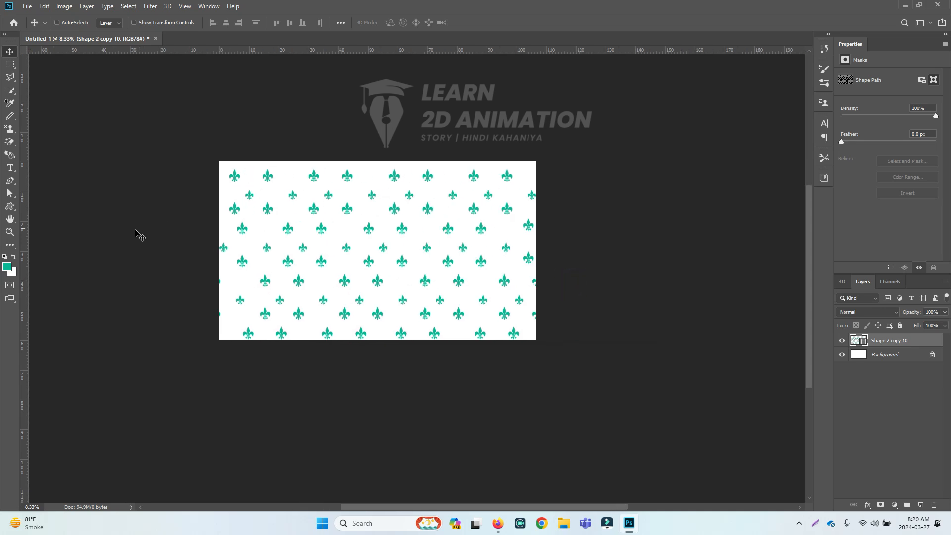
{"action": "left_click", "coordinate": [10, 206]}
{"action": "left_click", "coordinate": [37, 210]}
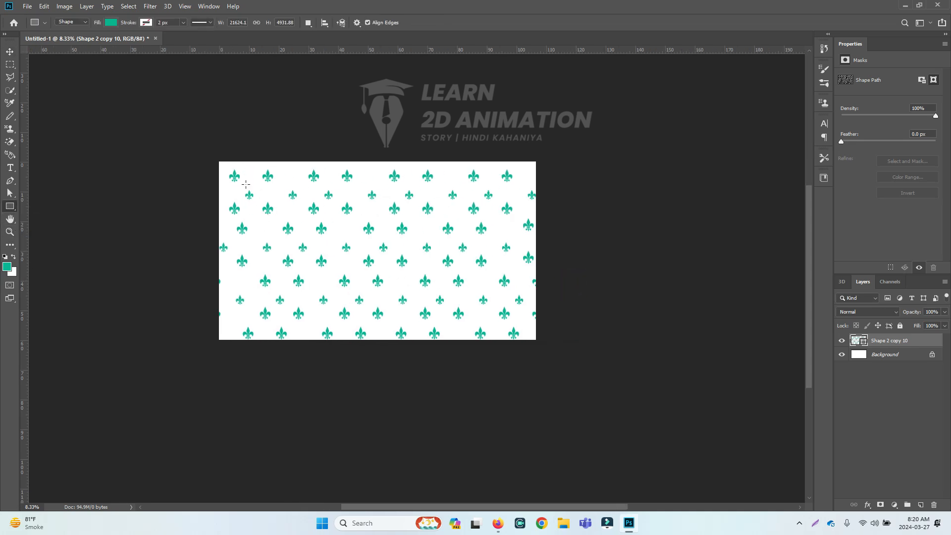
{"action": "left_click_drag", "start_coordinate": [216, 146], "coordinate": [563, 349]}
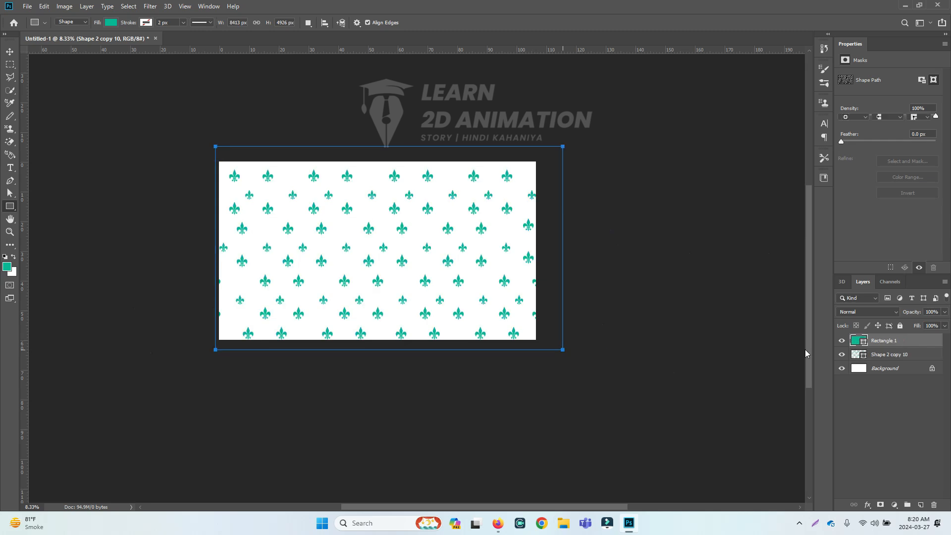
{"action": "key", "text": "v"}
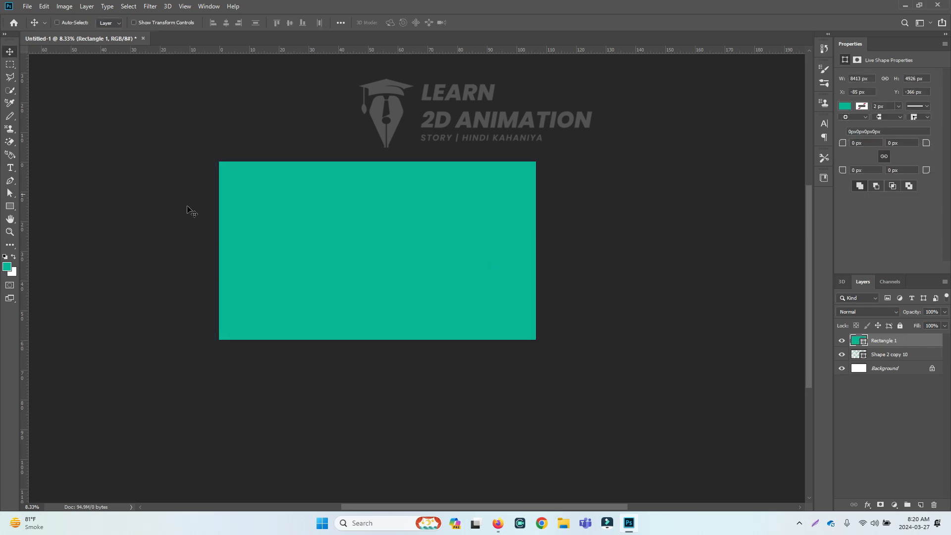
- Change the rectangle's fill to violet #784fff
{"action": "double_click", "coordinate": [864, 342]}
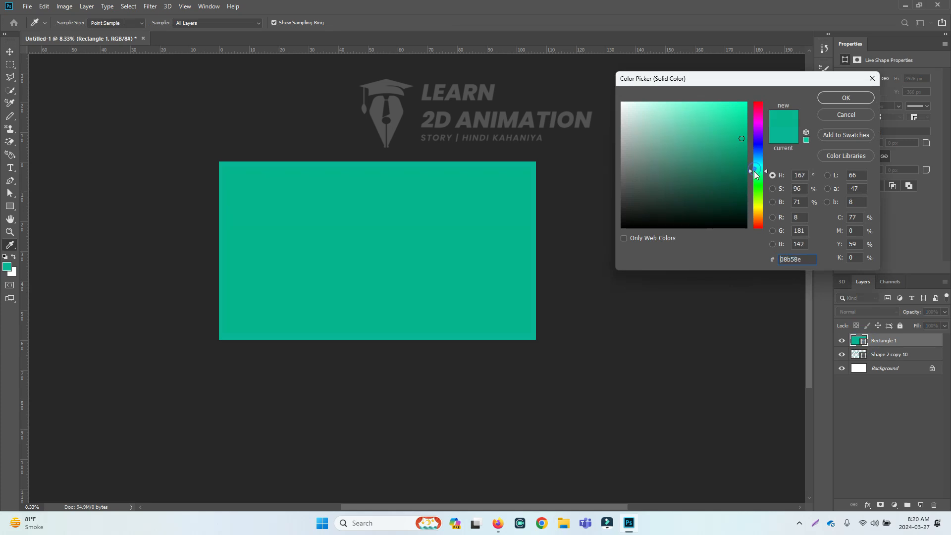
{"action": "left_click_drag", "start_coordinate": [755, 168], "coordinate": [751, 134]}
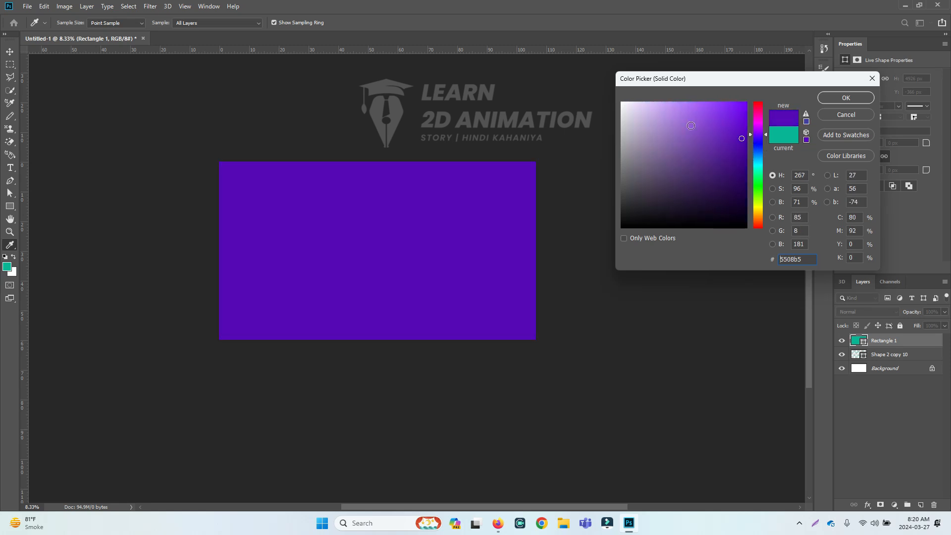
{"action": "left_click_drag", "start_coordinate": [691, 113], "coordinate": [708, 88]}
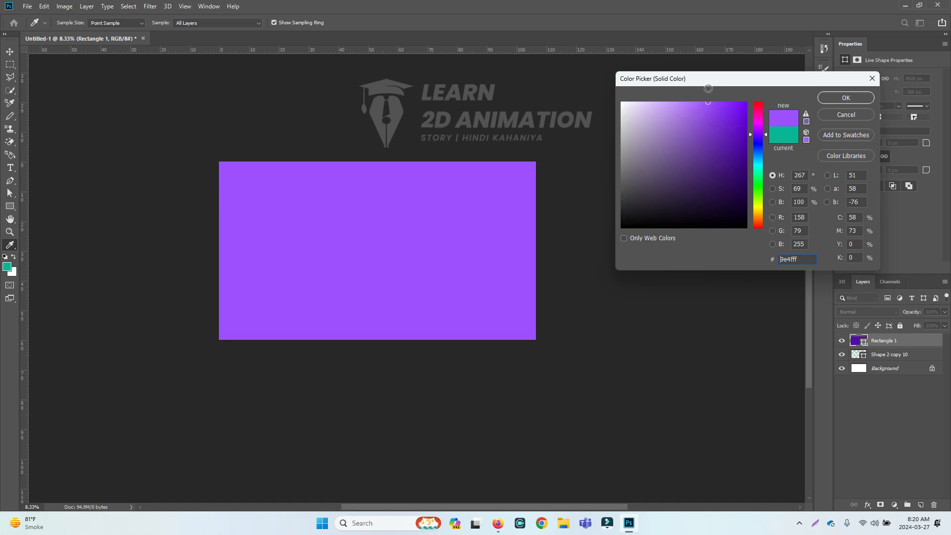
{"action": "left_click_drag", "start_coordinate": [751, 133], "coordinate": [751, 139]}
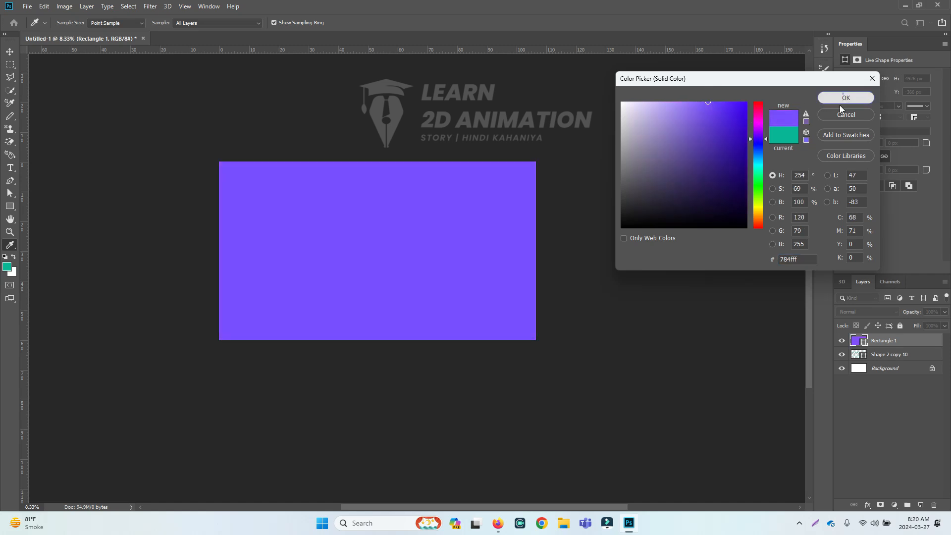
{"action": "left_click", "coordinate": [842, 98]}
- Move the fleur-de-lis pattern layer above the rectangle and fill its motifs with the white background colour
{"action": "left_click_drag", "start_coordinate": [882, 352], "coordinate": [833, 339]}
{"action": "left_click", "coordinate": [411, 249], "text": "ctrl"}
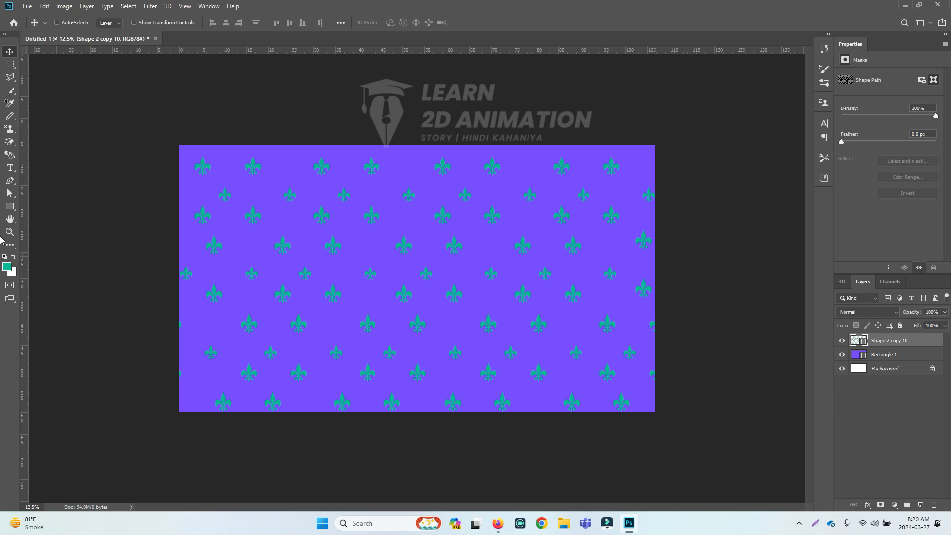
{"action": "key", "text": "ctrl+BackSpace"}
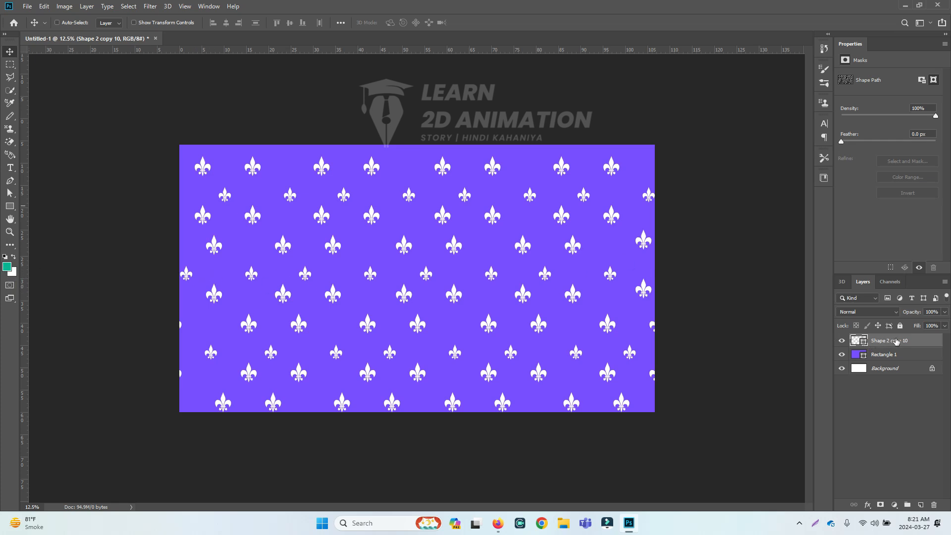
- Cycle the fleur-de-lis pattern layer through the blend modes from Normal to Luminosity
{"action": "left_click", "coordinate": [865, 312]}
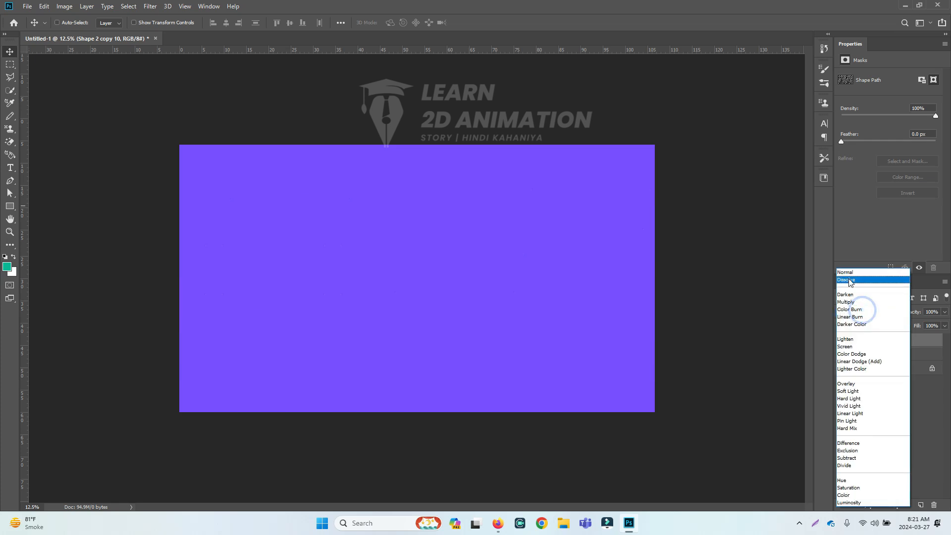
{"action": "left_click", "coordinate": [848, 272]}
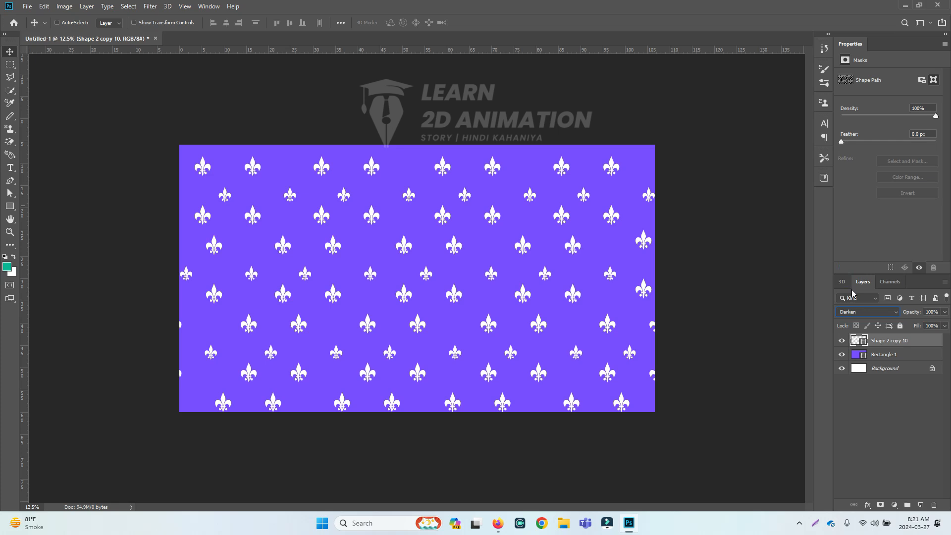
{"action": "key", "text": "Down"}
{"action": "key", "text": "Down"}
{"action": "key", "text": "Down"}
{"action": "key", "text": "Down"}
{"action": "key", "text": "Down"}
{"action": "key", "text": "Down"}
{"action": "key", "text": "Down"}
{"action": "key", "text": "Down"}
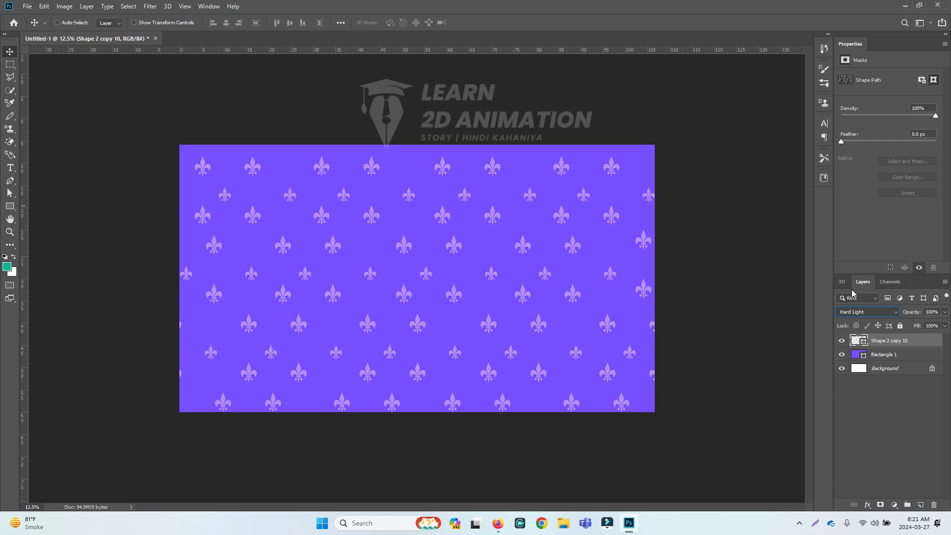
{"action": "key", "text": "Down"}
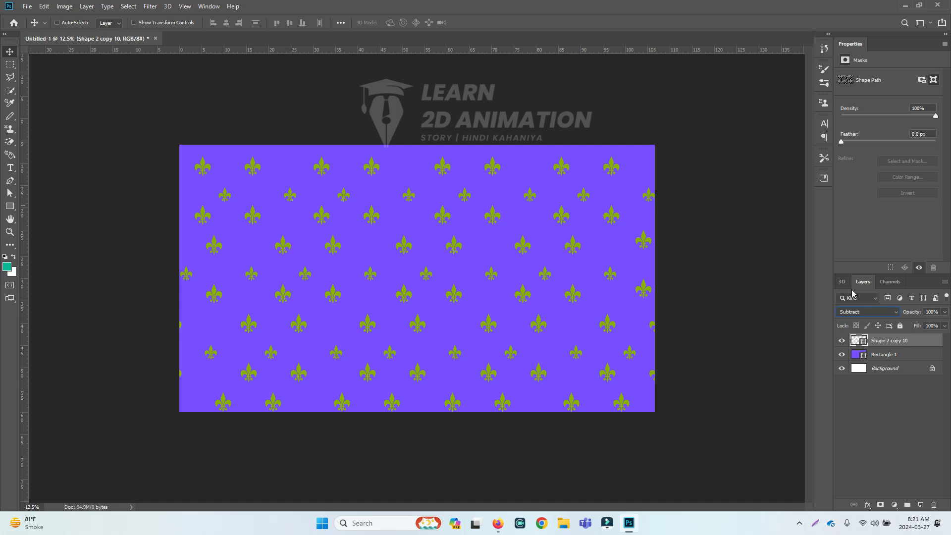
{"action": "key", "text": "Down"}
{"action": "key", "text": "Down"}
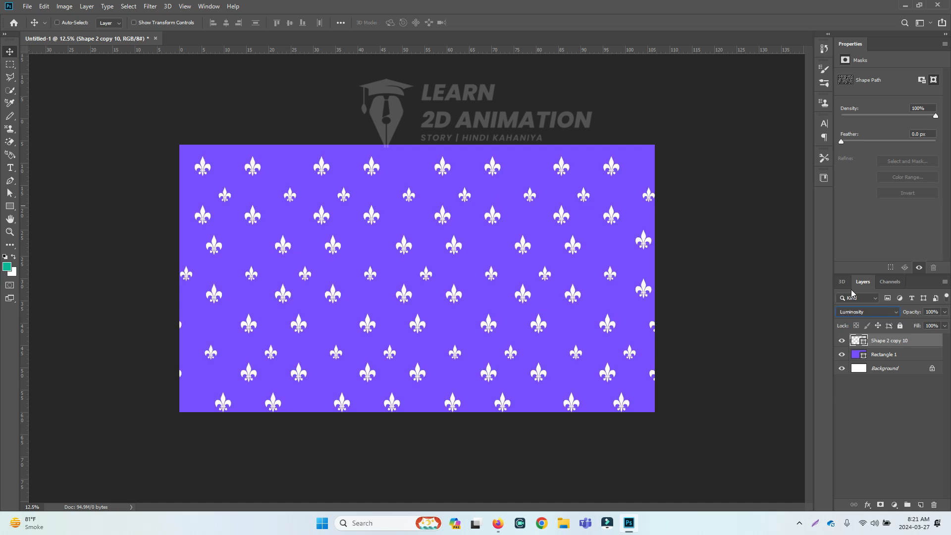
- Set the fleur-de-lis pattern layer's blend mode to Soft Light
{"action": "key", "text": "Up"}
{"action": "key", "text": "Up"}
{"action": "key", "text": "Up"}
{"action": "key", "text": "Up"}
{"action": "key", "text": "Up"}
{"action": "key", "text": "Up"}
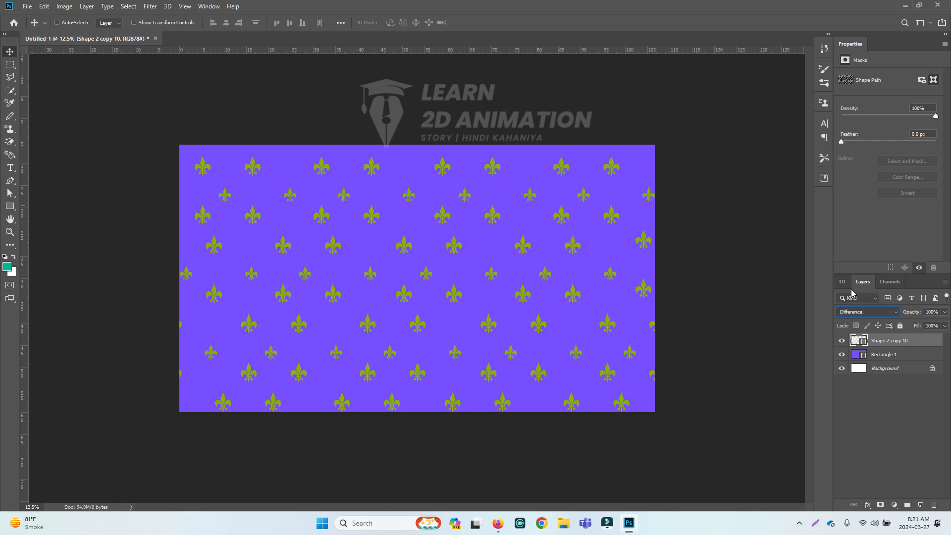
{"action": "key", "text": "Up"}
{"action": "key", "text": "Up"}
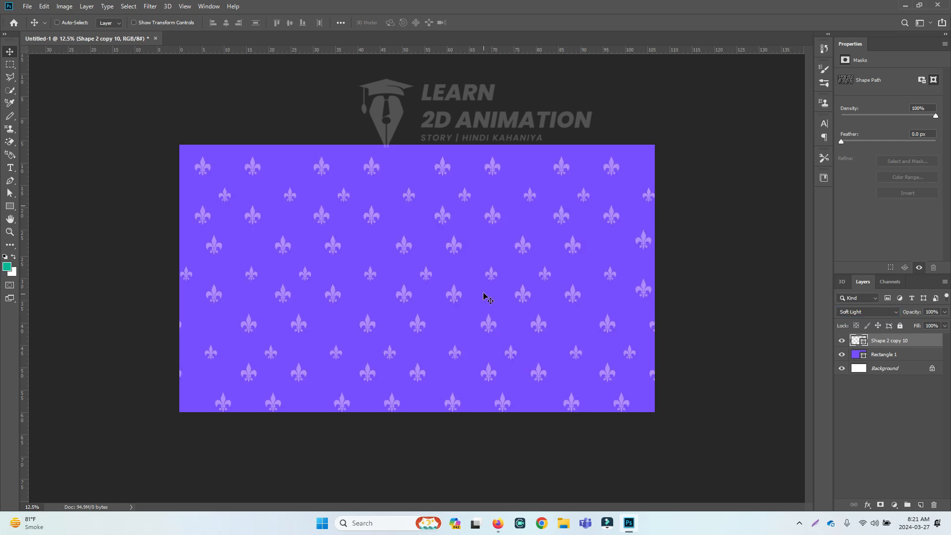
- Try lower opacities on the fleur-de-lis pattern layer, ending at 30%
{"action": "key", "text": "5"}
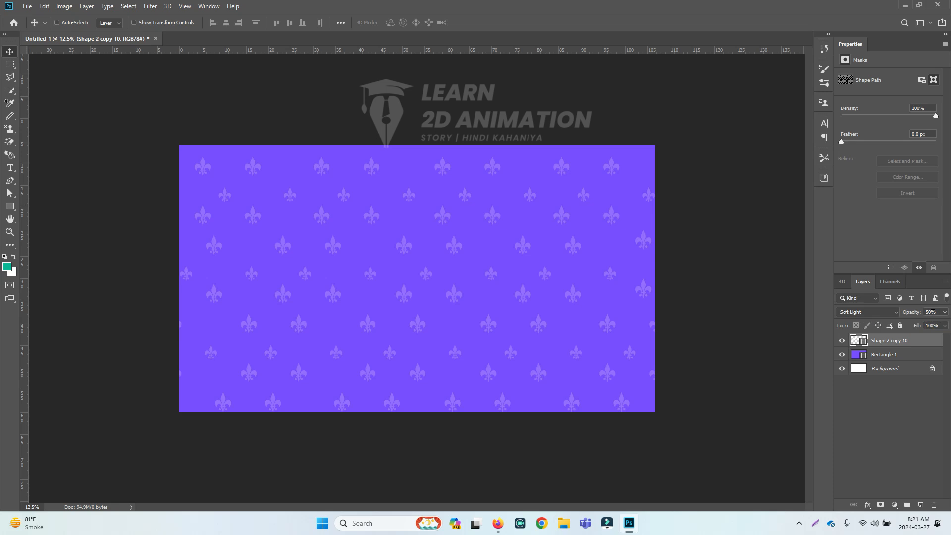
{"action": "type", "text": "3"}
{"action": "key", "text": "Return"}
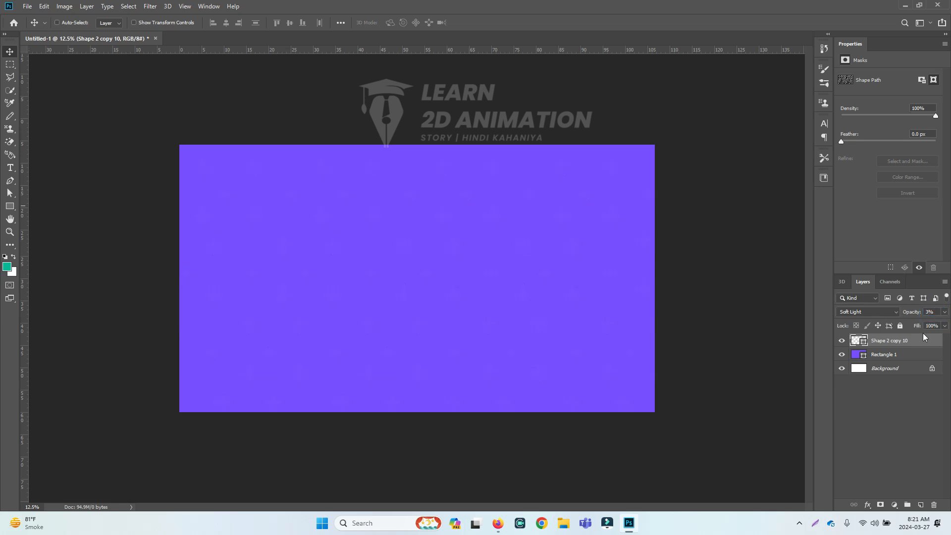
{"action": "left_click", "coordinate": [930, 312]}
{"action": "type", "text": "0"}
{"action": "key", "text": "Return"}
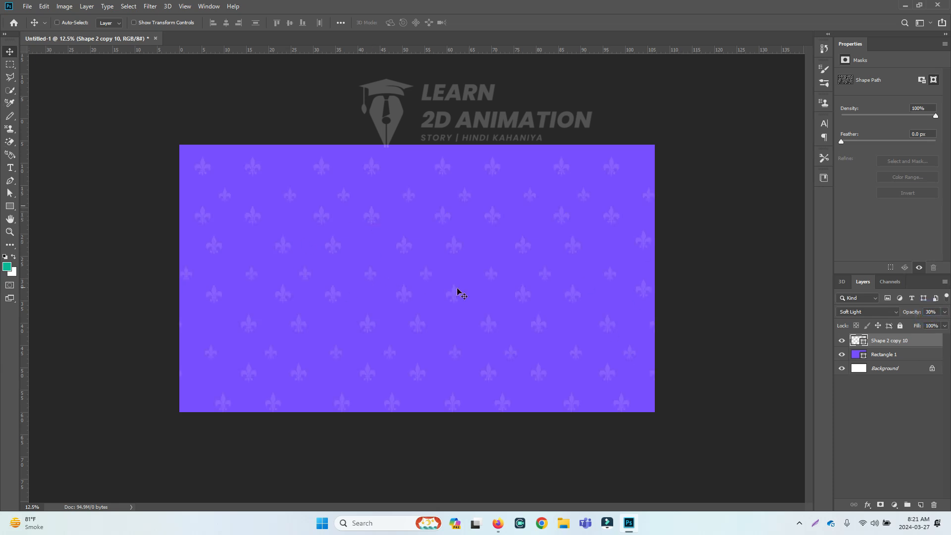
- Examine the softened fleur-de-lis pattern against the violet background, both close up and across the whole canvas
{"action": "scroll", "coordinate": [399, 283], "scroll_direction": "down", "scroll_amount": 3}
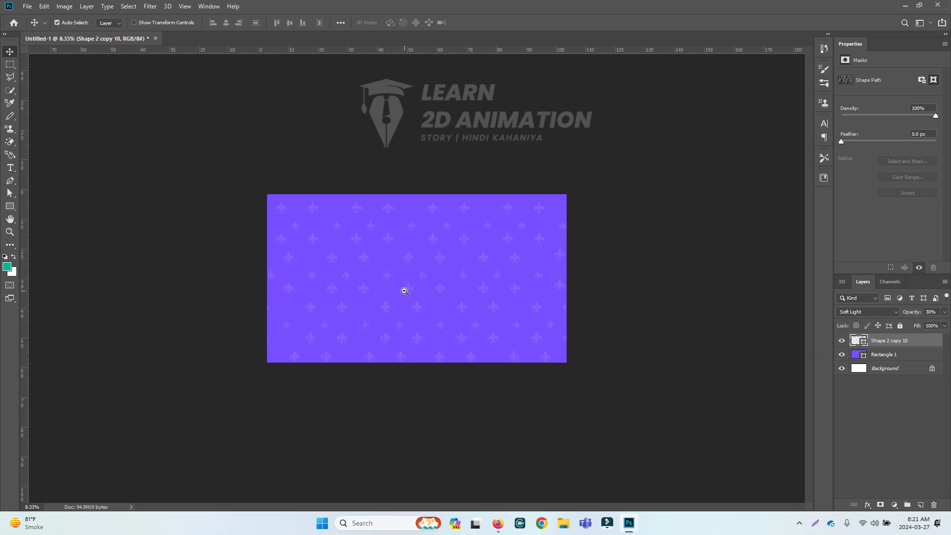
{"action": "left_click", "coordinate": [437, 301], "text": "ctrl"}
{"action": "left_click_drag", "start_coordinate": [262, 187], "coordinate": [469, 335]}
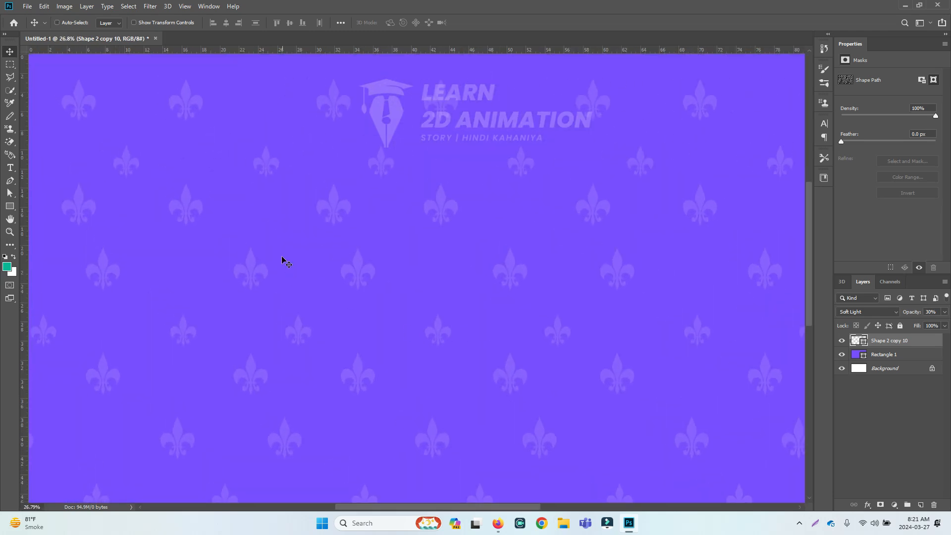
{"action": "key", "text": "ctrl+minus"}
{"action": "key", "text": "ctrl+minus"}
{"action": "key", "text": "ctrl+minus"}
{"action": "key", "text": "ctrl+minus"}
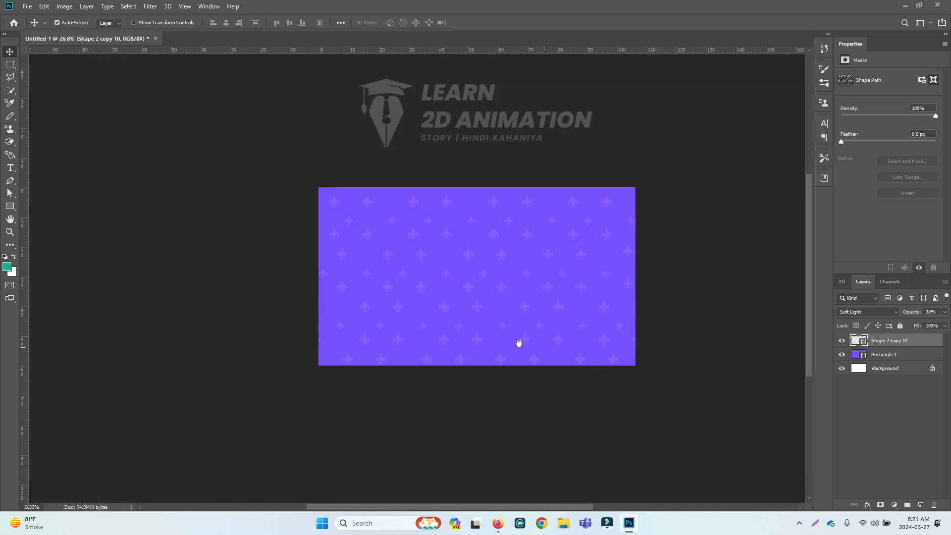
{"action": "left_click_drag", "start_coordinate": [544, 347], "coordinate": [459, 339]}
{"action": "left_click", "coordinate": [435, 310]}
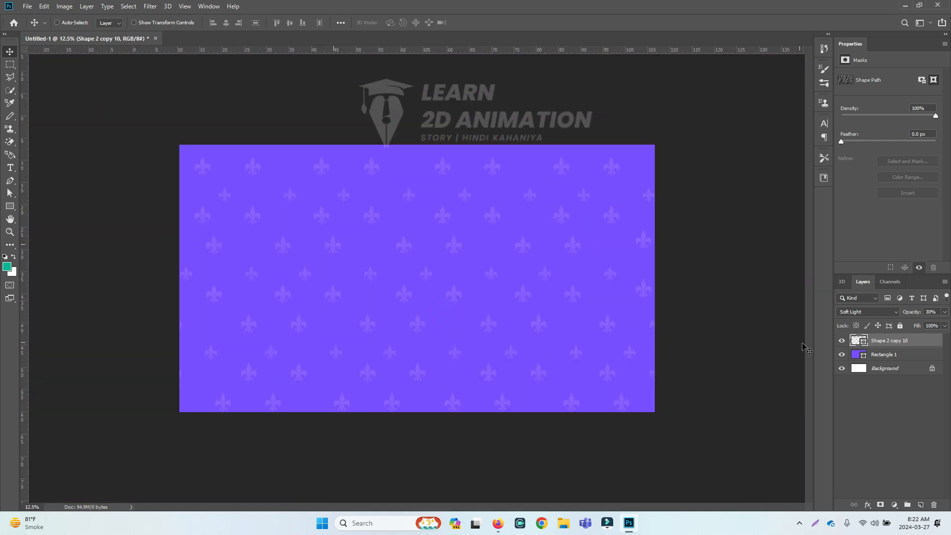
- Change the fleur-de-lis pattern's fill to the darker violet #6438f4
{"action": "double_click", "coordinate": [864, 343]}
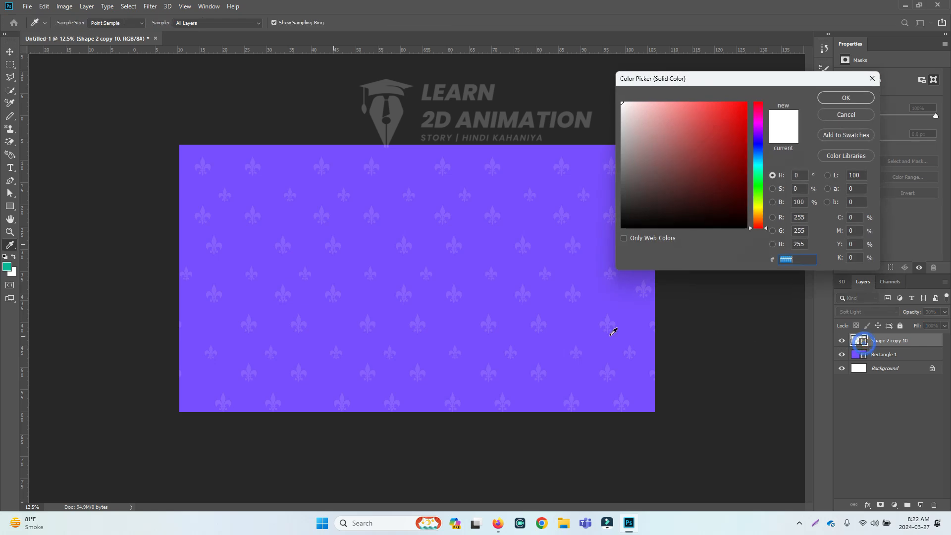
{"action": "left_click", "coordinate": [432, 314]}
{"action": "mouse_move", "coordinate": [714, 103]}
{"action": "left_mouse_down"}
{"action": "mouse_move", "coordinate": [756, 121]}
{"action": "mouse_move", "coordinate": [769, 159]}
{"action": "mouse_move", "coordinate": [718, 108]}
{"action": "left_mouse_up"}
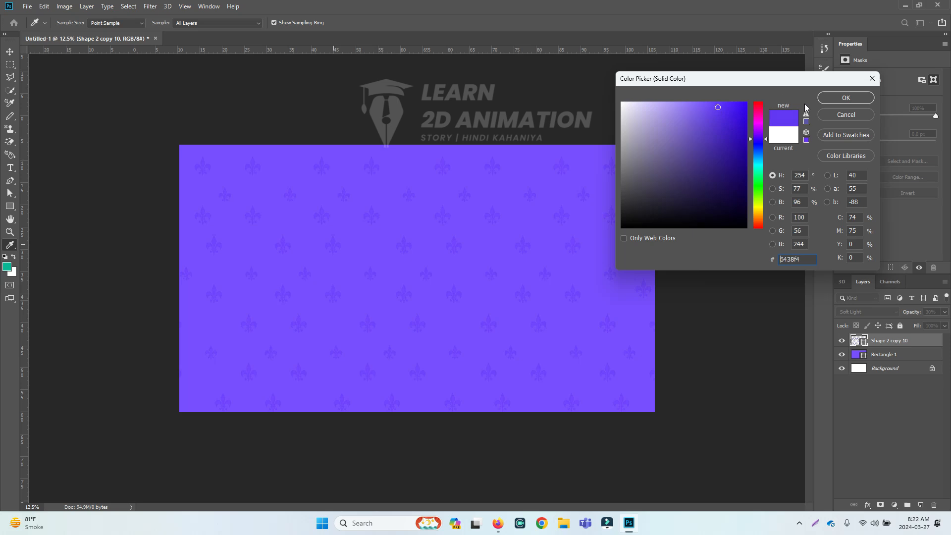
{"action": "left_click", "coordinate": [846, 98]}
- Raise the fleur-de-lis pattern layer's opacity to 100% and check the pattern over the full canvas
{"action": "left_click", "coordinate": [944, 312]}
{"action": "left_click_drag", "start_coordinate": [911, 326], "coordinate": [939, 325]}
{"action": "left_click", "coordinate": [698, 232]}
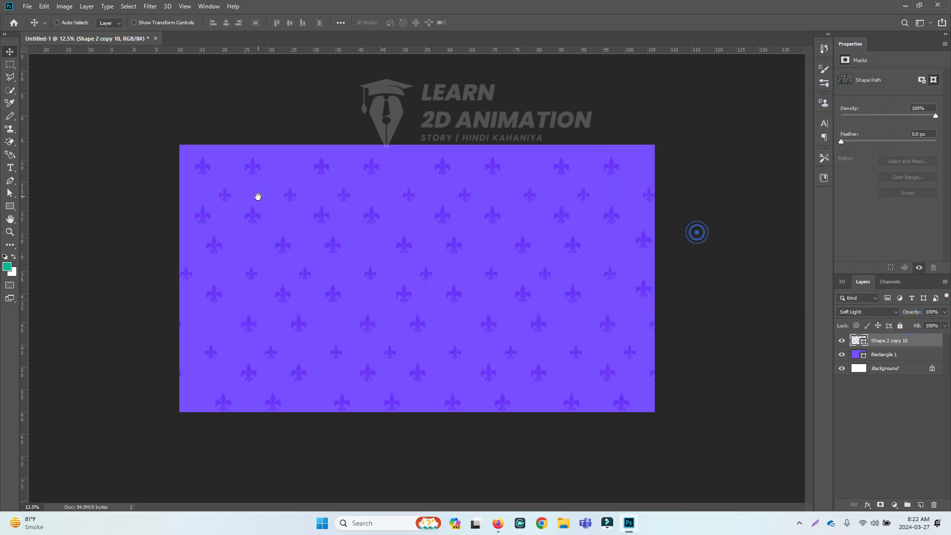
{"action": "left_click_drag", "start_coordinate": [149, 144], "coordinate": [276, 194]}
{"action": "key", "text": "ctrl+0"}
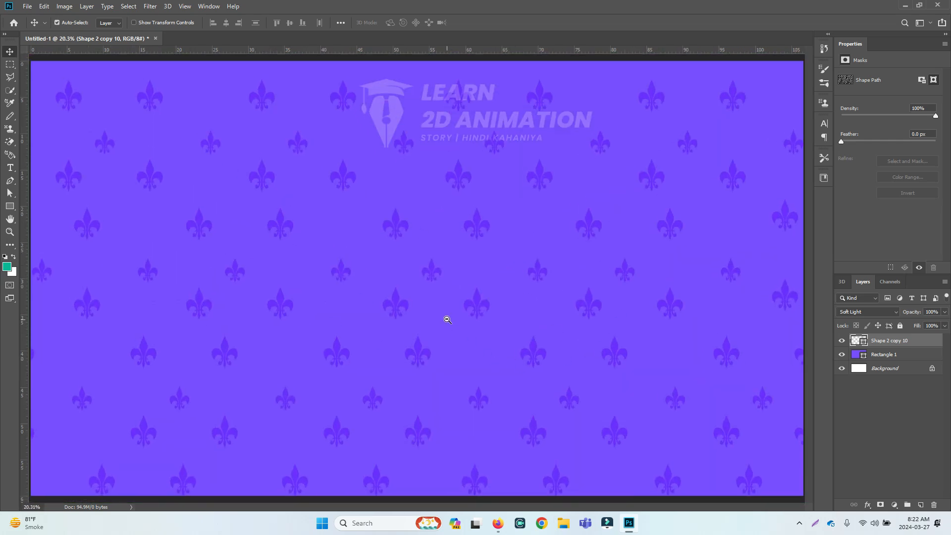
{"action": "left_click", "coordinate": [448, 319], "text": "ctrl+alt"}
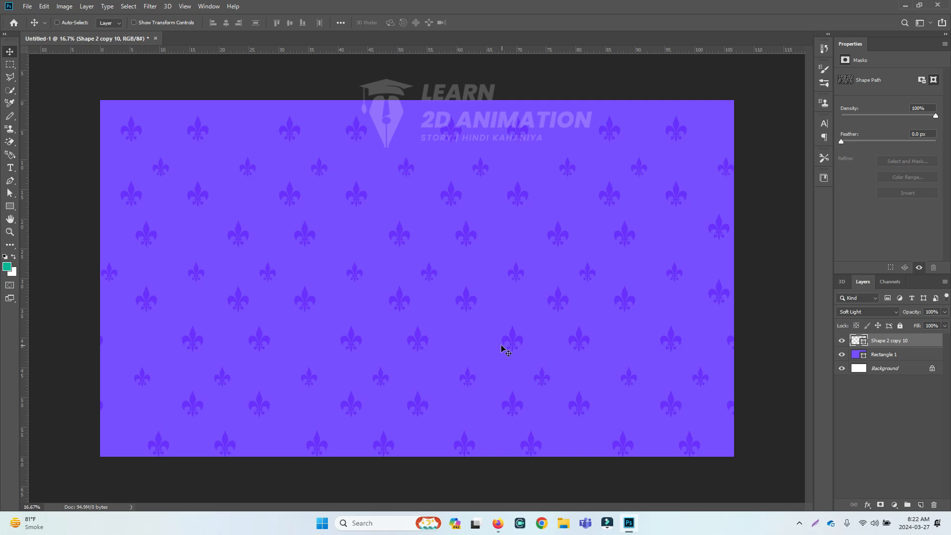
- Hide the fleur-de-lis layer and try a 3000 x 3000 px, 20-sided star polygon with sides indented by 20%
{"action": "left_click", "coordinate": [10, 206]}
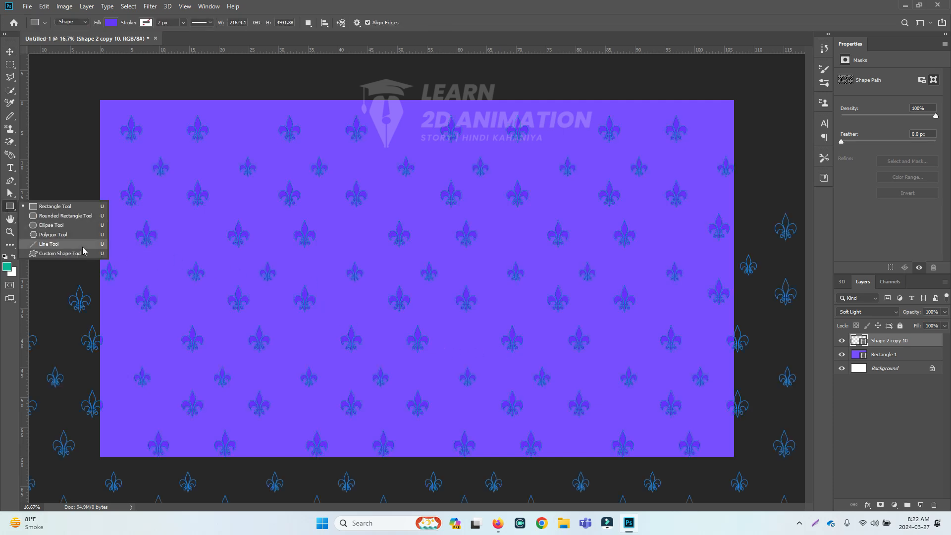
{"action": "left_click", "coordinate": [53, 235]}
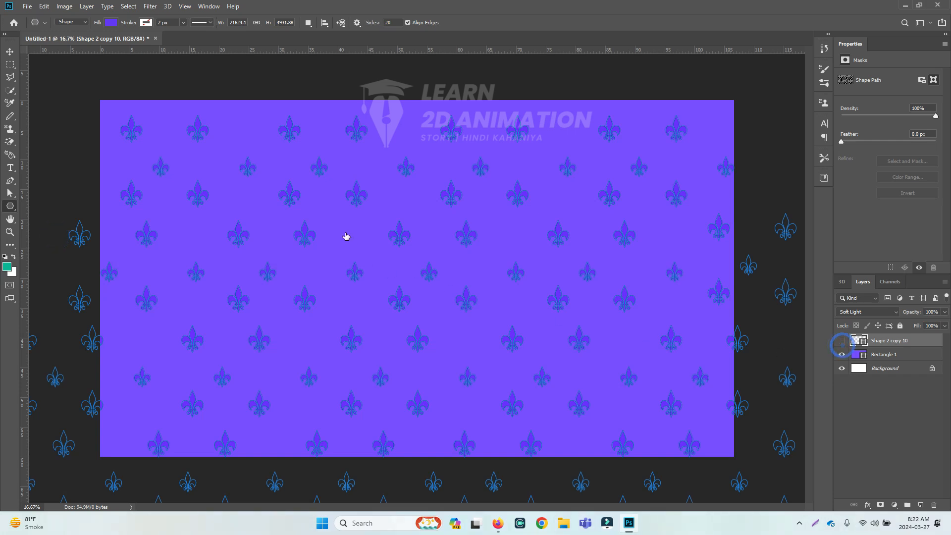
{"action": "left_click", "coordinate": [842, 340]}
{"action": "left_click", "coordinate": [287, 205]}
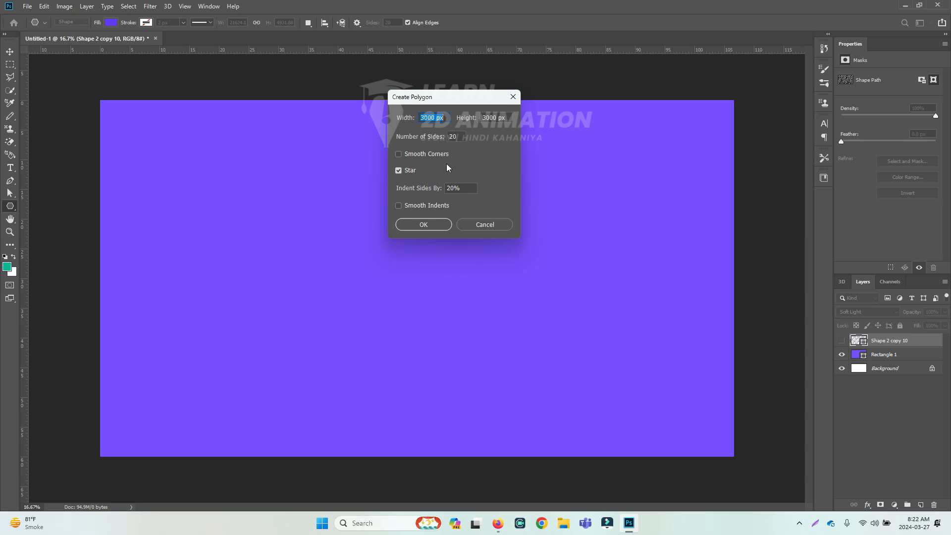
{"action": "left_click", "coordinate": [432, 223]}
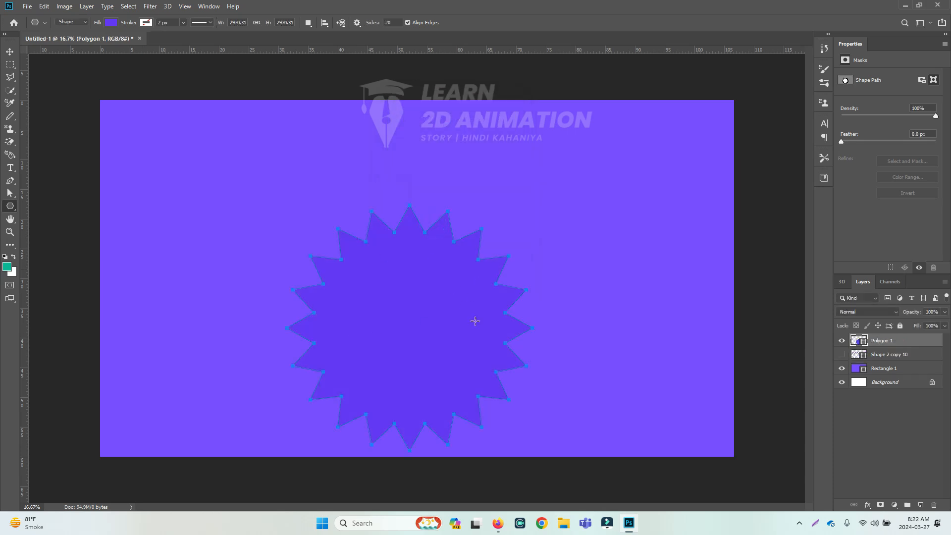
{"action": "key", "text": "ctrl+z"}
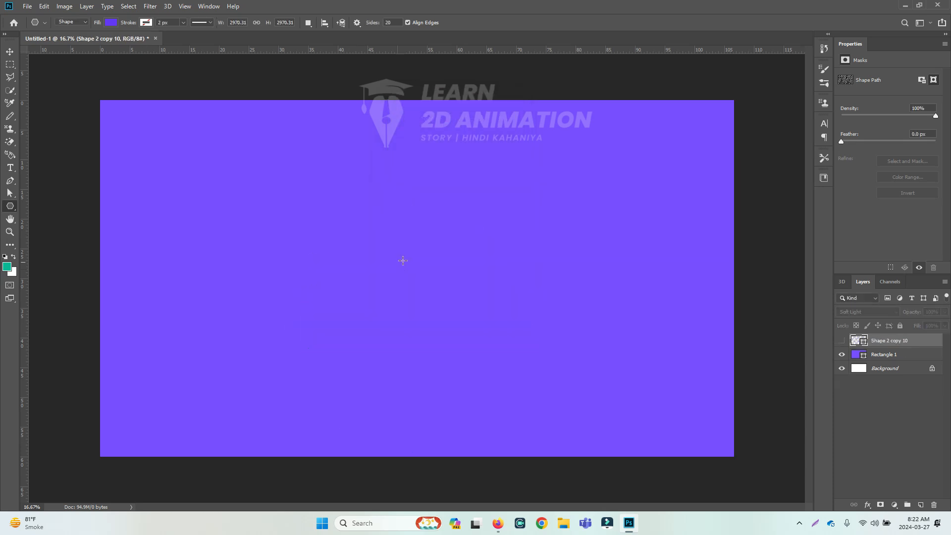
- Try a star polygon with 5 sides and 20% indented sides on the violet canvas
{"action": "left_click", "coordinate": [389, 207]}
{"action": "left_click_drag", "start_coordinate": [440, 117], "coordinate": [280, 108]}
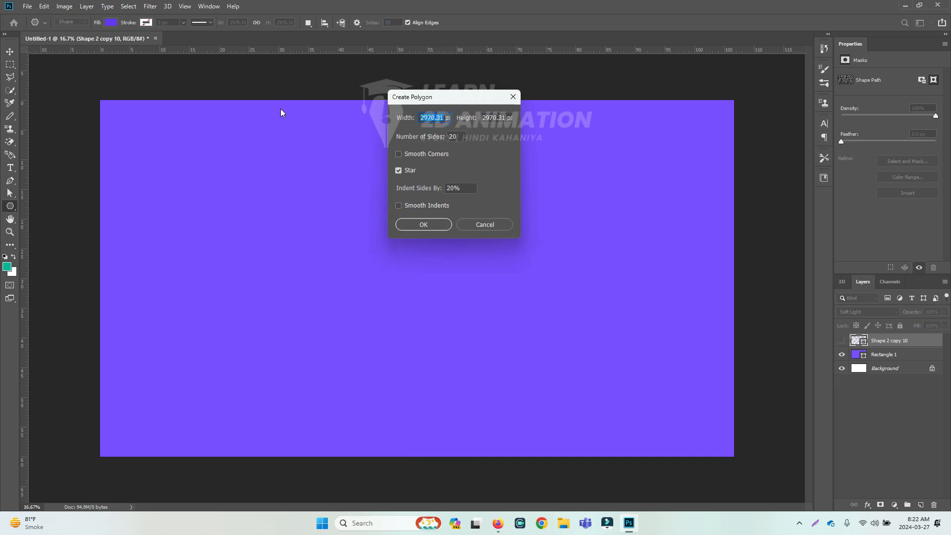
{"action": "left_click", "coordinate": [455, 137]}
{"action": "key", "text": "Return"}
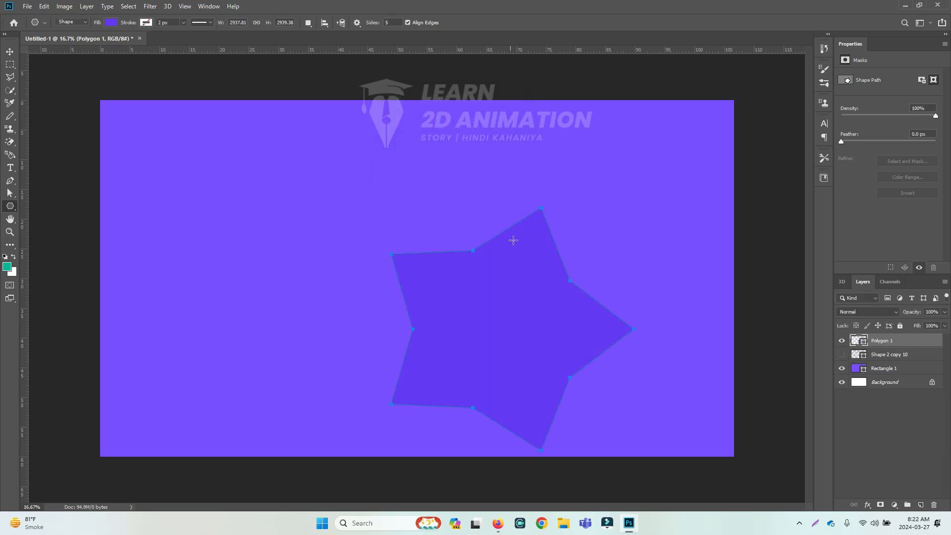
{"action": "key", "text": "ctrl+z"}
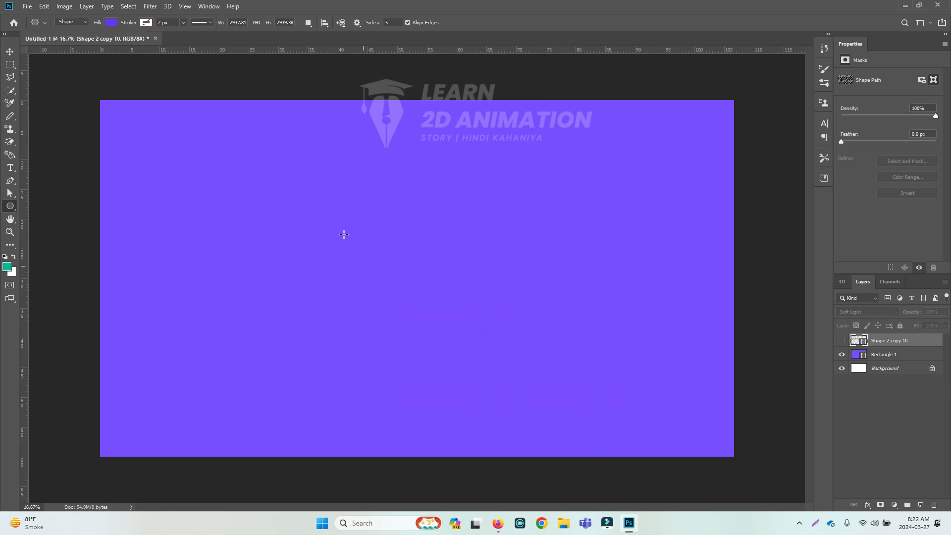
- Try a star polygon with 3 sides and 20% indented sides on the violet canvas
{"action": "left_click", "coordinate": [342, 232]}
{"action": "key", "text": "Tab"}
{"action": "key", "text": "Tab"}
{"action": "type", "text": "3"}
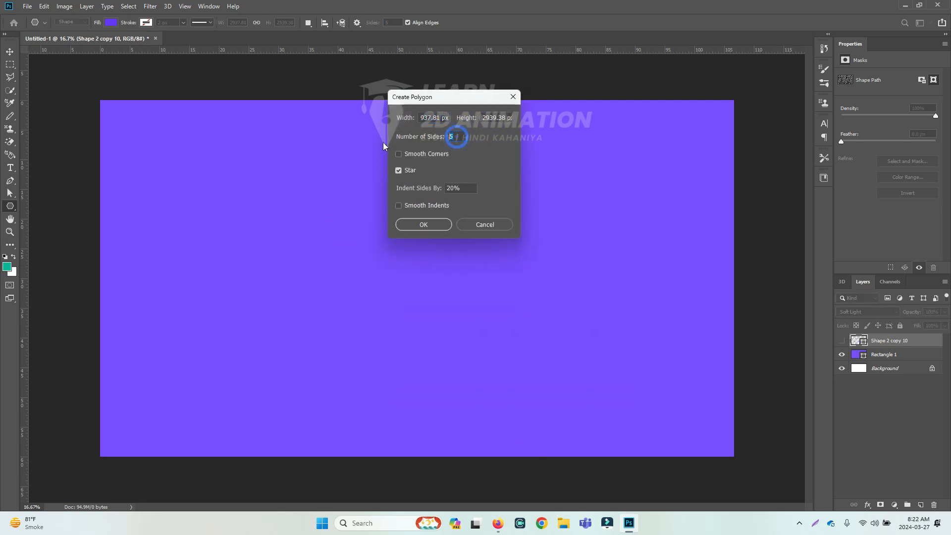
{"action": "key", "text": "Return"}
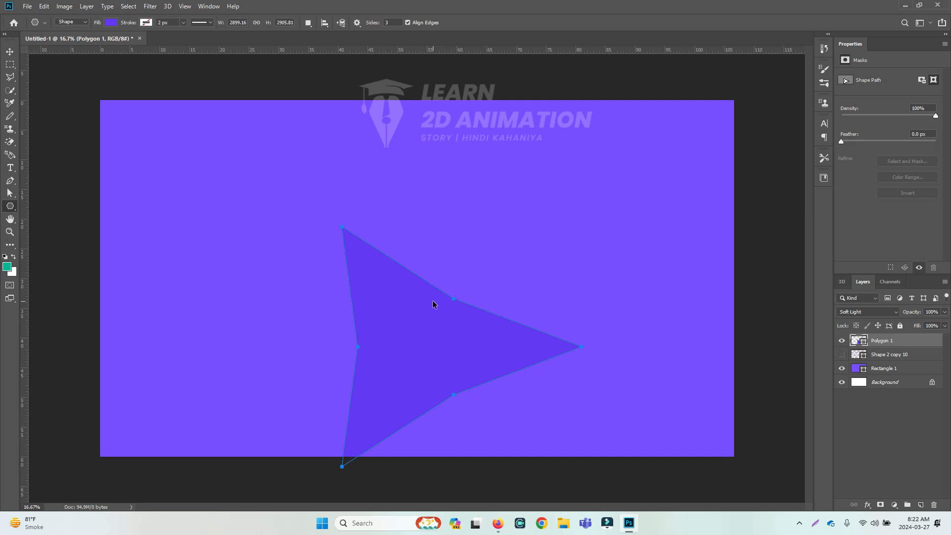
{"action": "key", "text": "ctrl+z"}
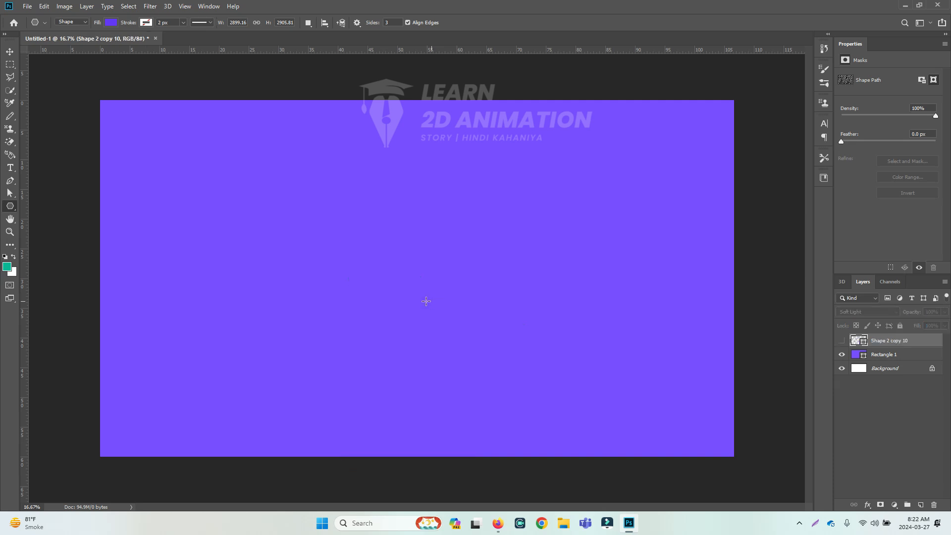
{"action": "left_click", "coordinate": [10, 218]}
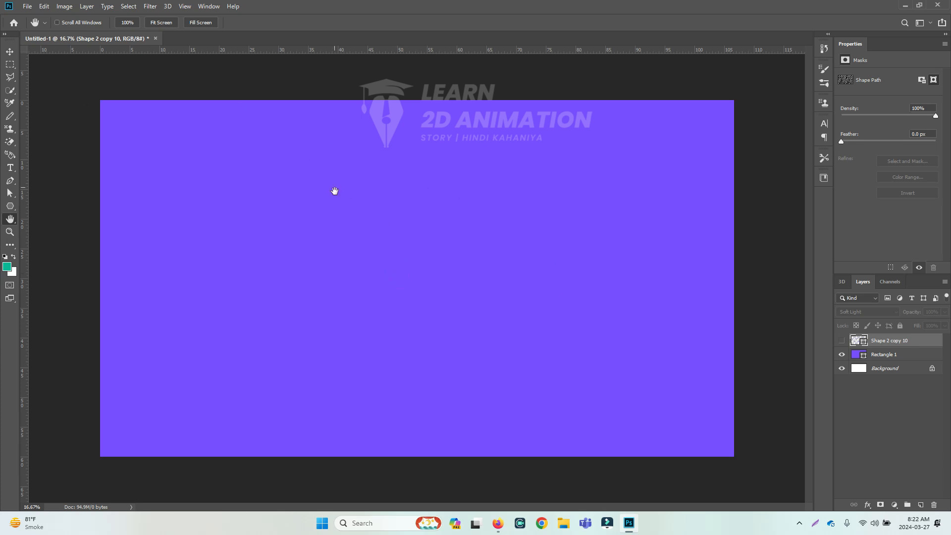
{"action": "left_click", "coordinate": [10, 231]}
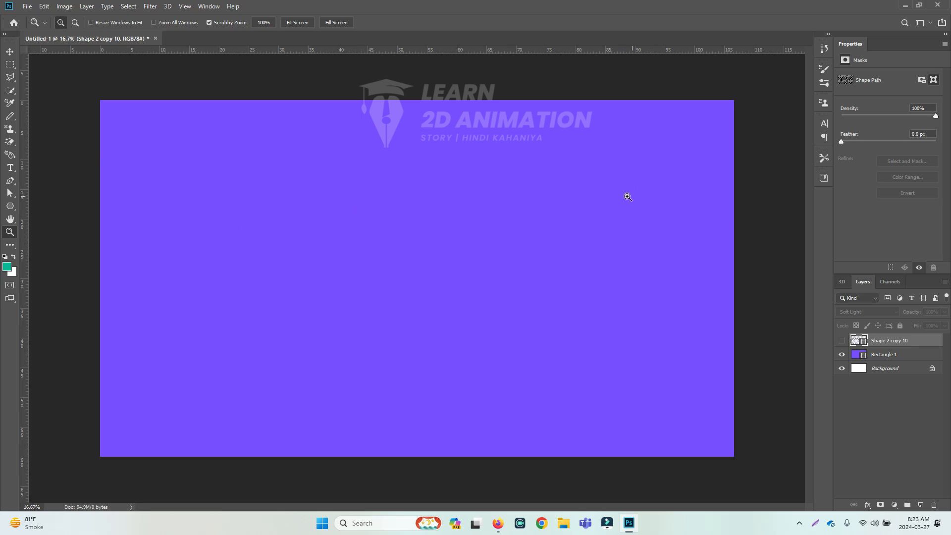
- Select the violet rectangle layer with the Move tool and show the fleur-de-lis pattern layer again
{"action": "left_click", "coordinate": [9, 52]}
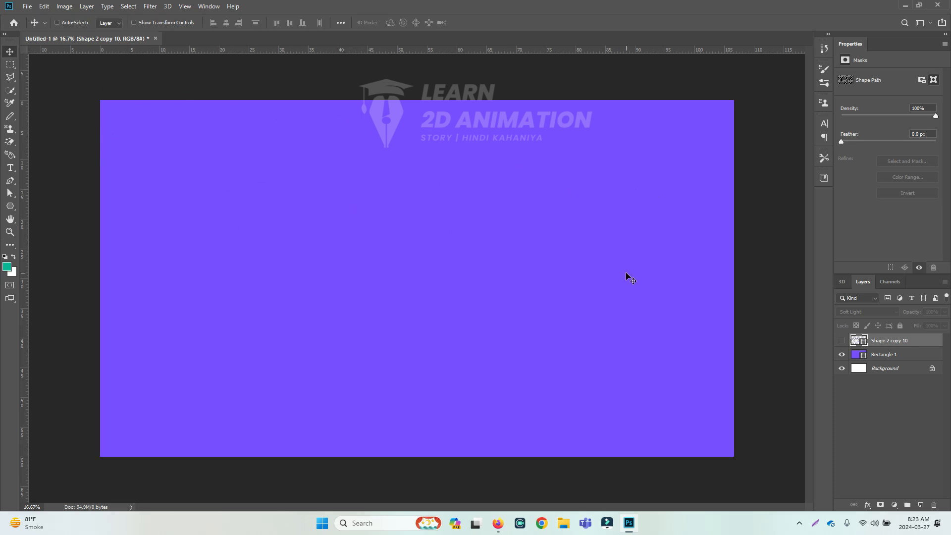
{"action": "right_click", "coordinate": [594, 263]}
{"action": "left_click", "coordinate": [612, 265]}
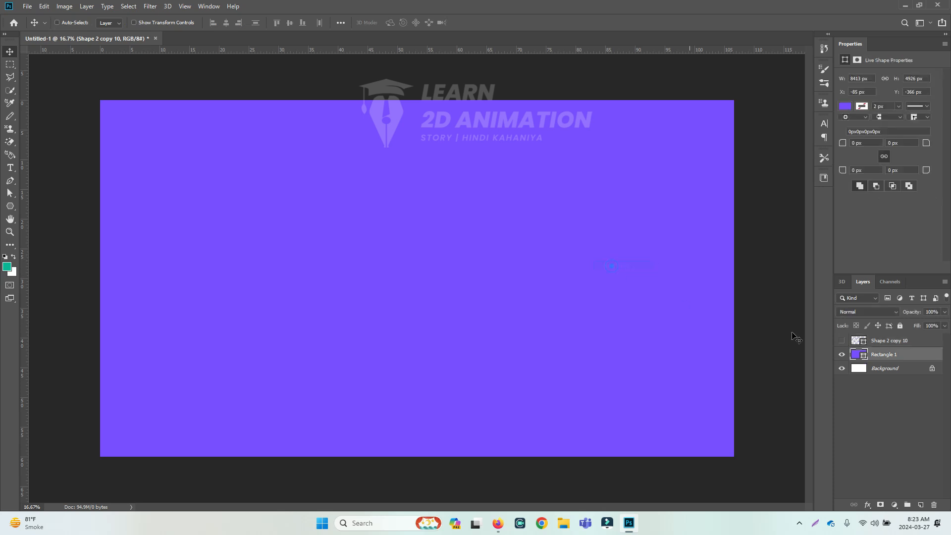
{"action": "left_click", "coordinate": [842, 340]}
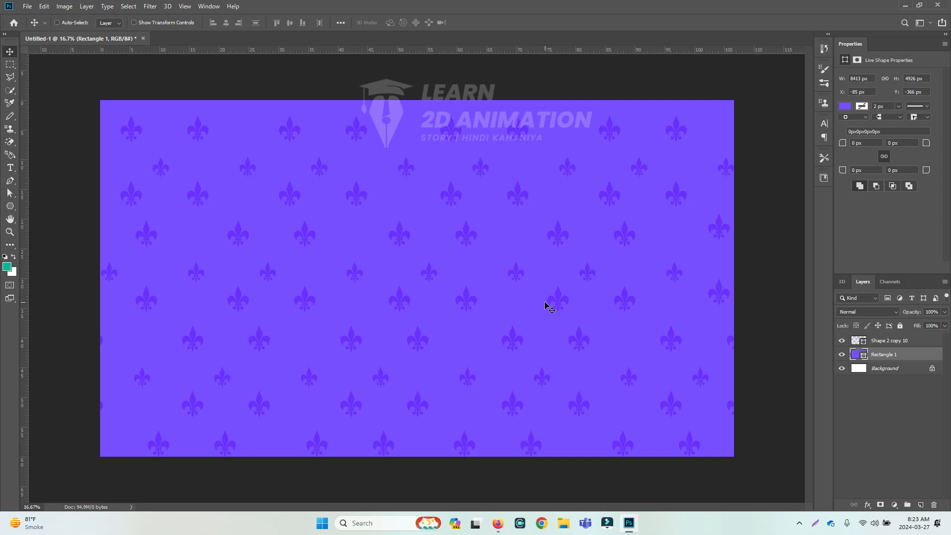
- Start a Save for Web export of the fleur-de-lis pattern document and unlink the export width from the height
{"action": "left_click", "coordinate": [26, 7]}
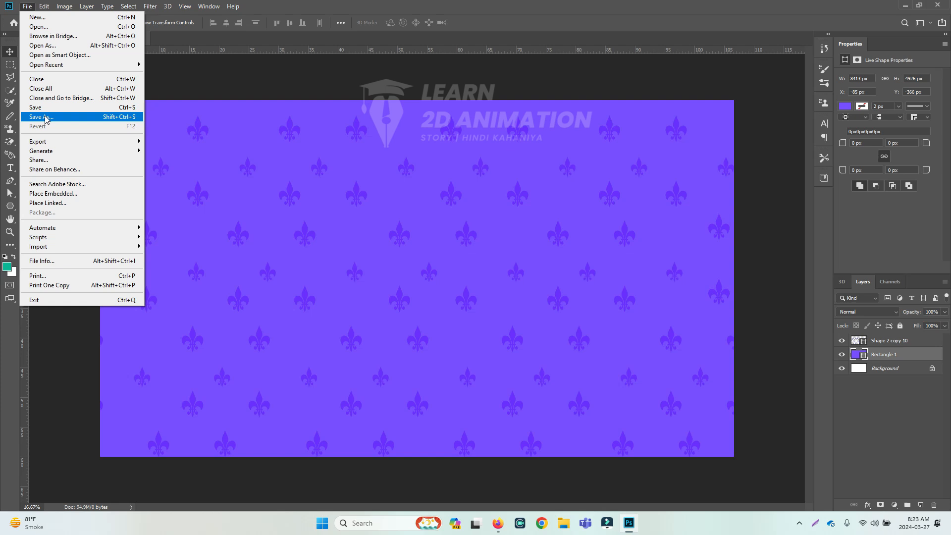
{"action": "mouse_move", "coordinate": [55, 144]}
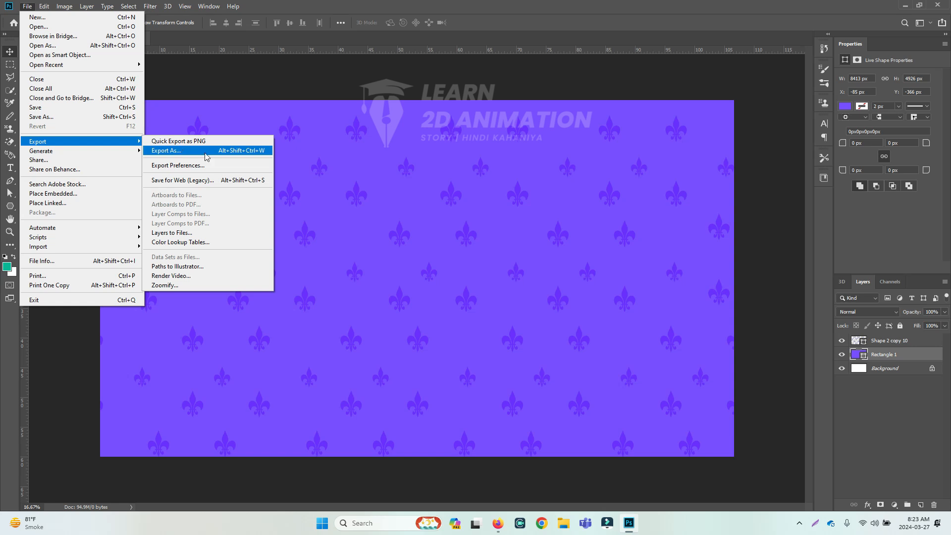
{"action": "left_click", "coordinate": [486, 195]}
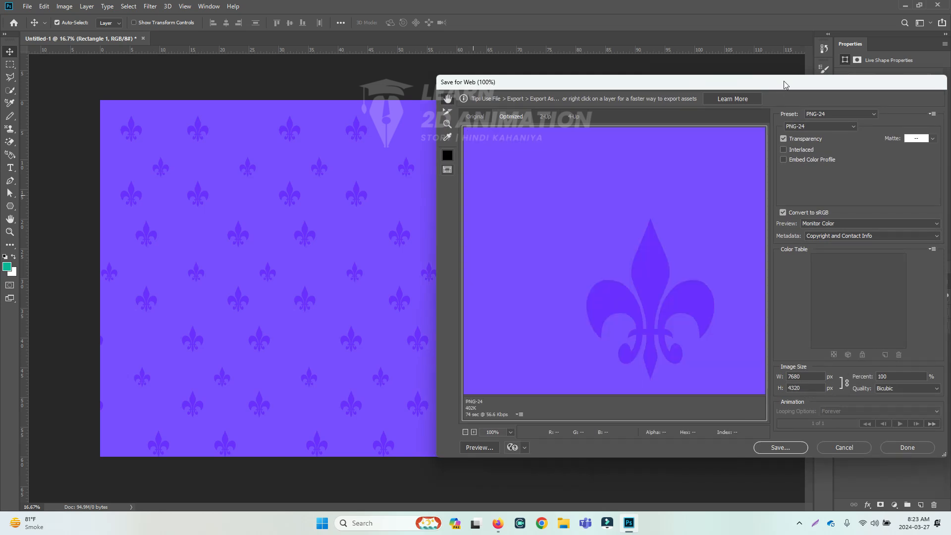
{"action": "left_click_drag", "start_coordinate": [780, 89], "coordinate": [508, 50]}
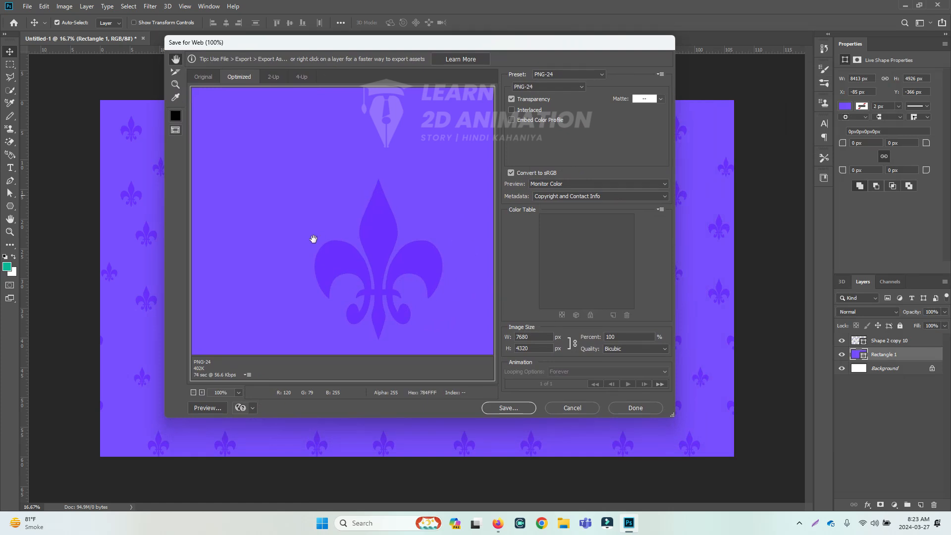
{"action": "double_click", "coordinate": [532, 337]}
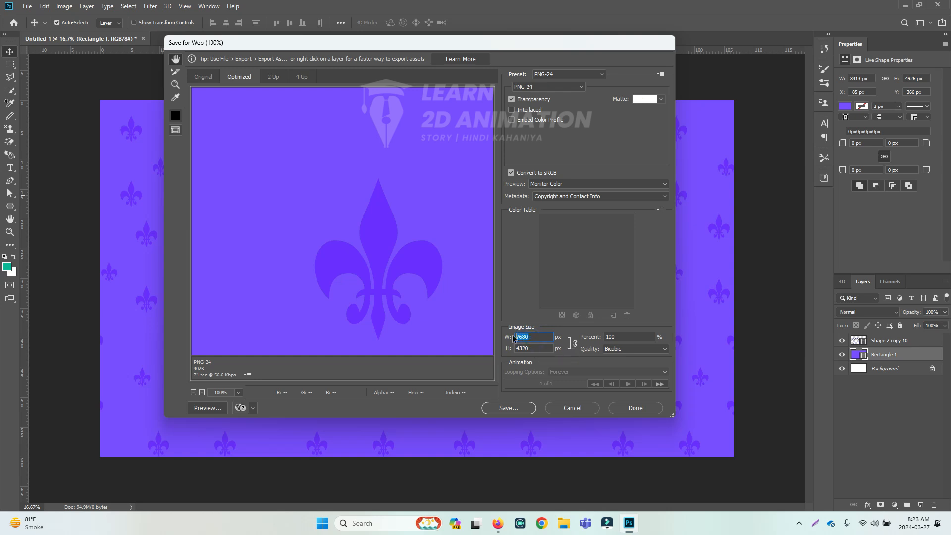
{"action": "left_click", "coordinate": [575, 345]}
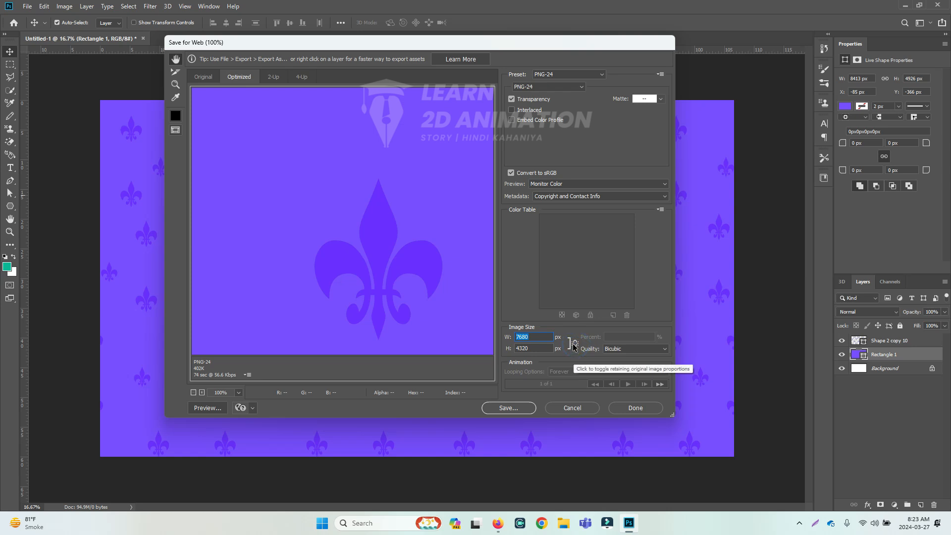
- Switch to Firefox and copy the 4K width value 3840 from the Google result on YouTube video resolutions
{"action": "key", "text": "alt+Tab"}
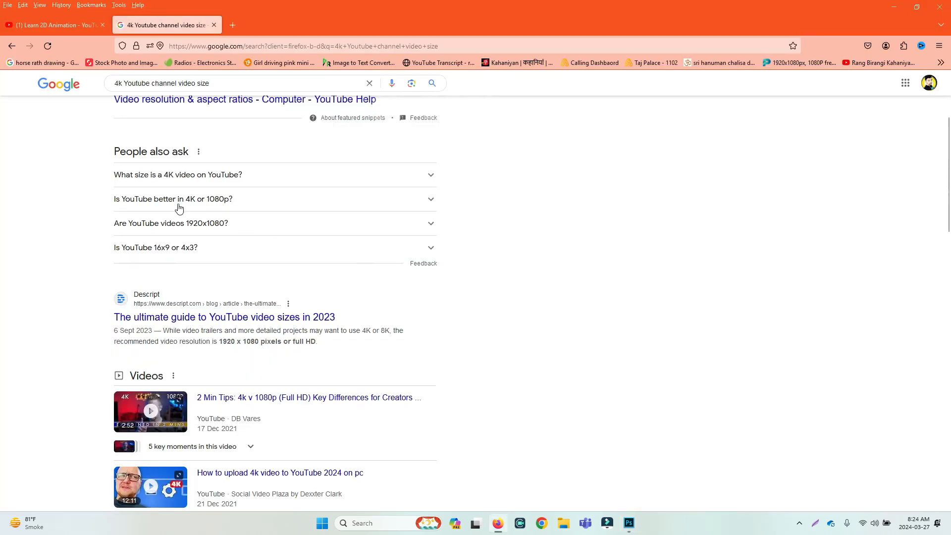
{"action": "scroll", "coordinate": [221, 272], "scroll_direction": "up", "scroll_amount": 2}
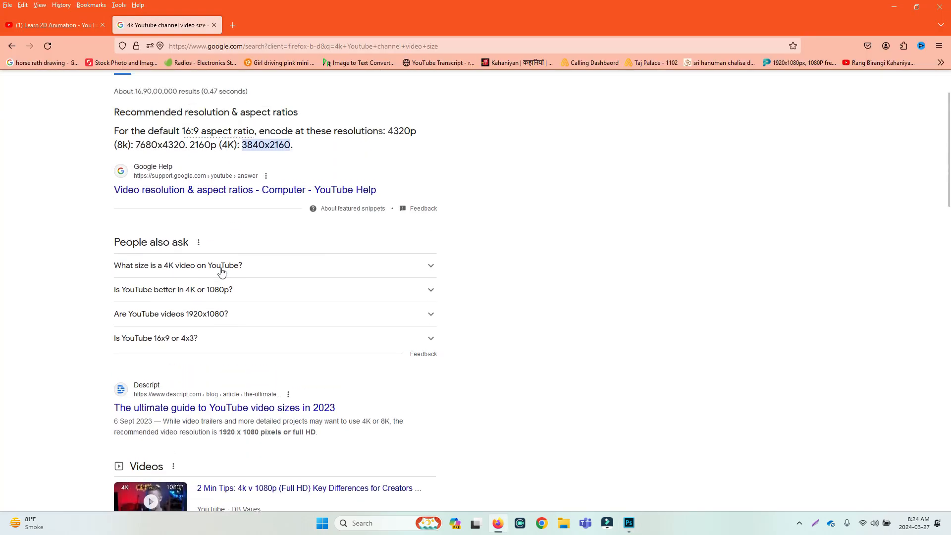
{"action": "scroll", "coordinate": [221, 271], "scroll_direction": "up", "scroll_amount": 2}
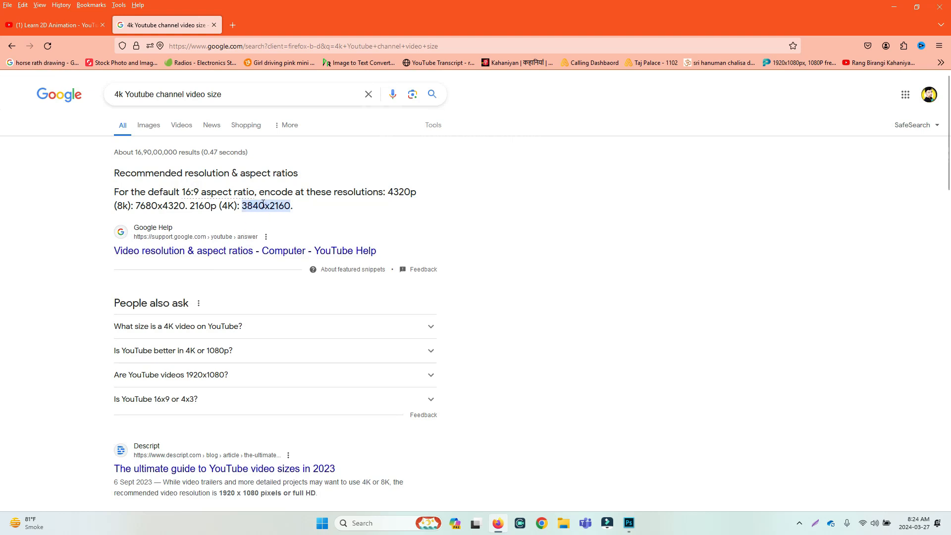
{"action": "left_click", "coordinate": [241, 204]}
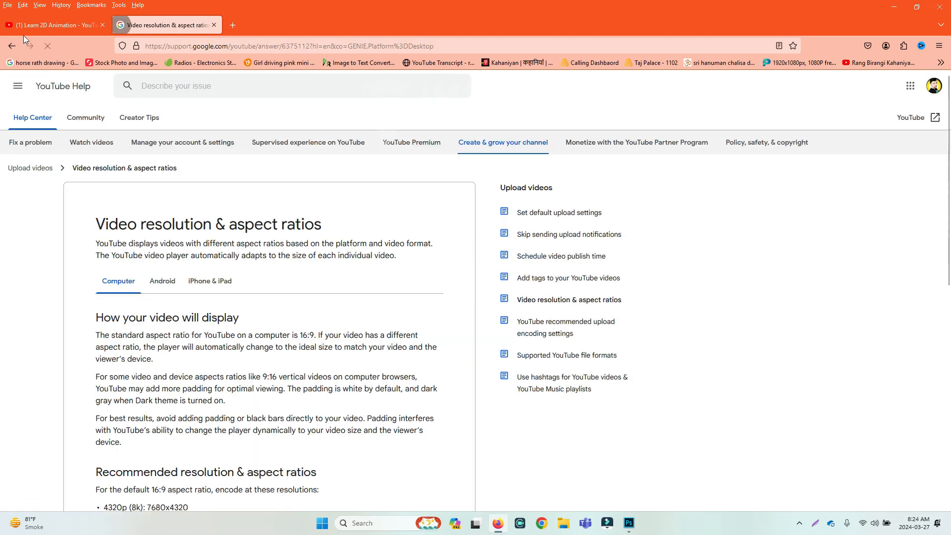
{"action": "left_click", "coordinate": [12, 46]}
{"action": "left_click", "coordinate": [538, 202]}
{"action": "left_click_drag", "start_coordinate": [243, 206], "coordinate": [268, 207]}
{"action": "key", "text": "ctrl+c"}
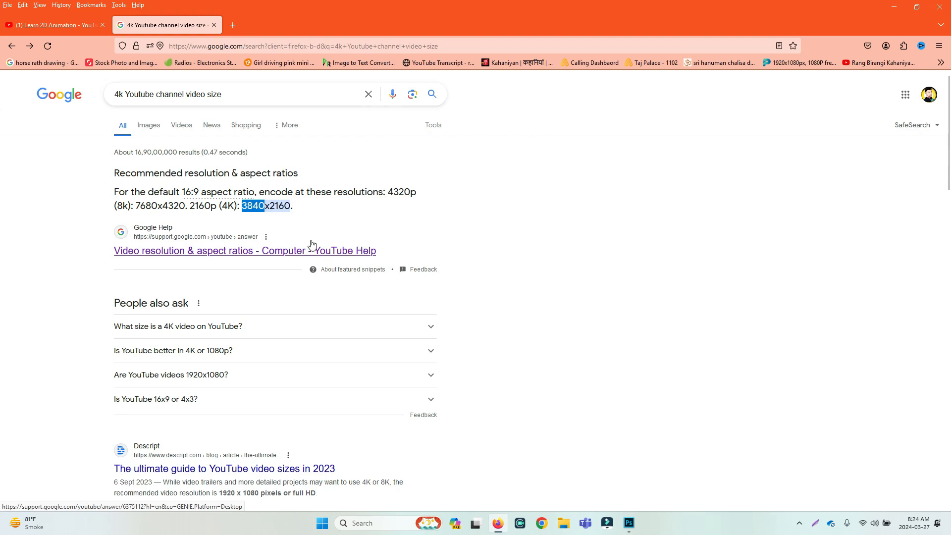
- Return to Photoshop and set the export width to 3840 px with the original image proportions retained
{"action": "key", "text": "alt+Tab"}
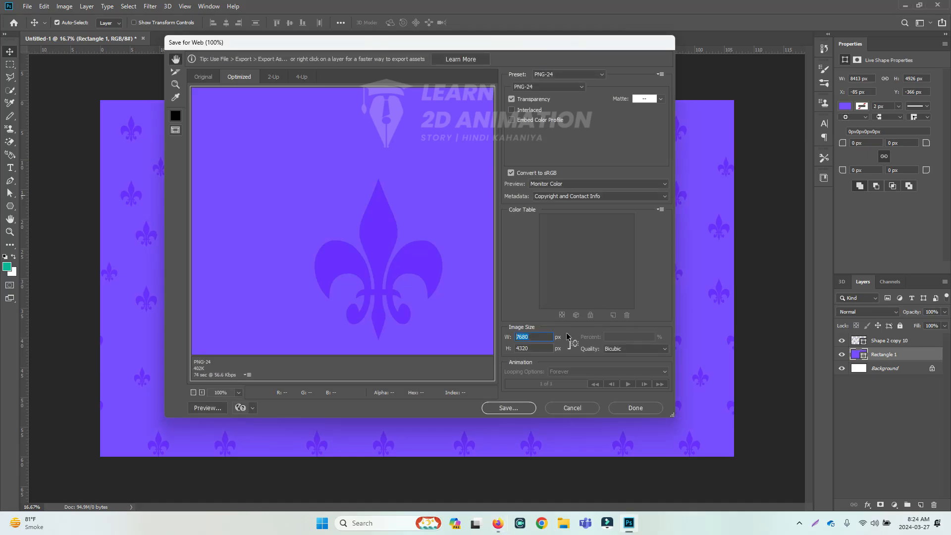
{"action": "key", "text": "ctrl+v"}
{"action": "left_click", "coordinate": [574, 343]}
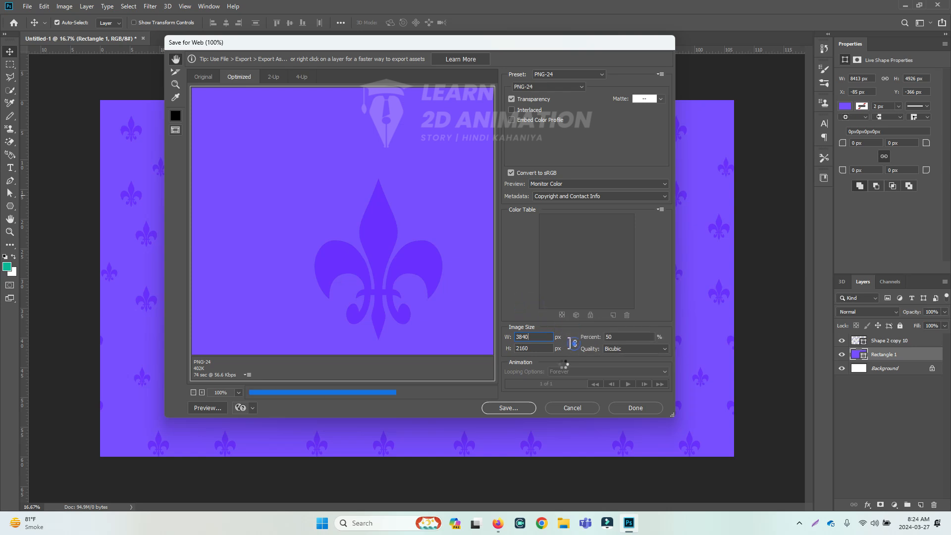
{"action": "double_click", "coordinate": [525, 337]}
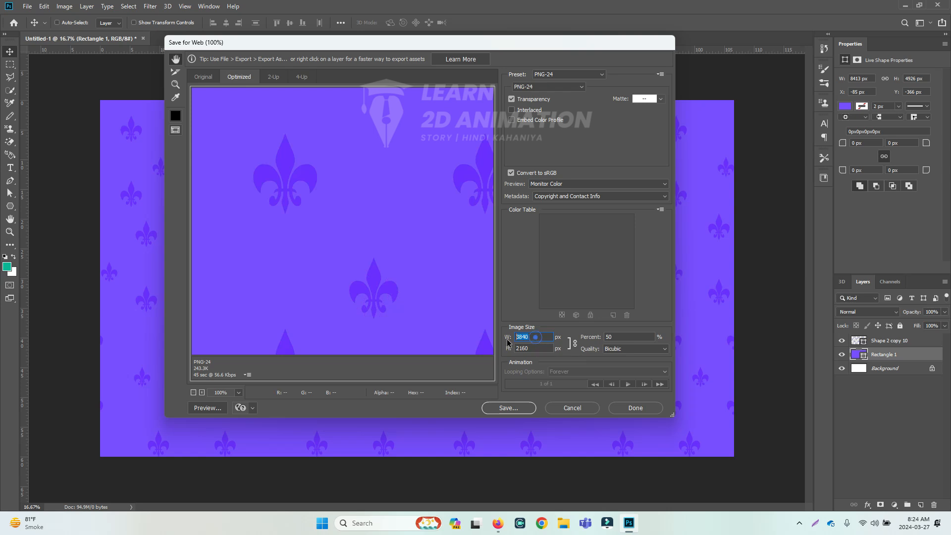
{"action": "key", "text": "BackSpace"}
{"action": "key", "text": "alt+Tab"}
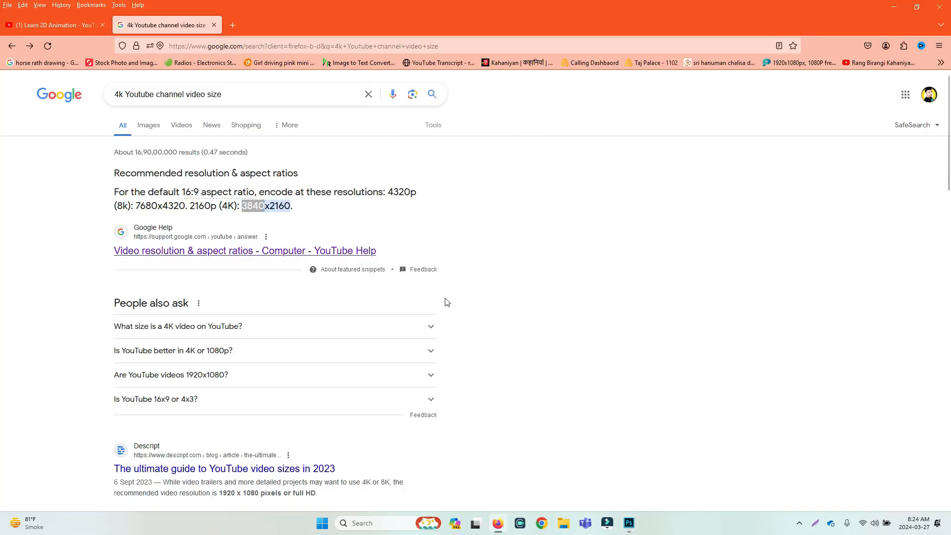
{"action": "key", "text": "alt+Tab"}
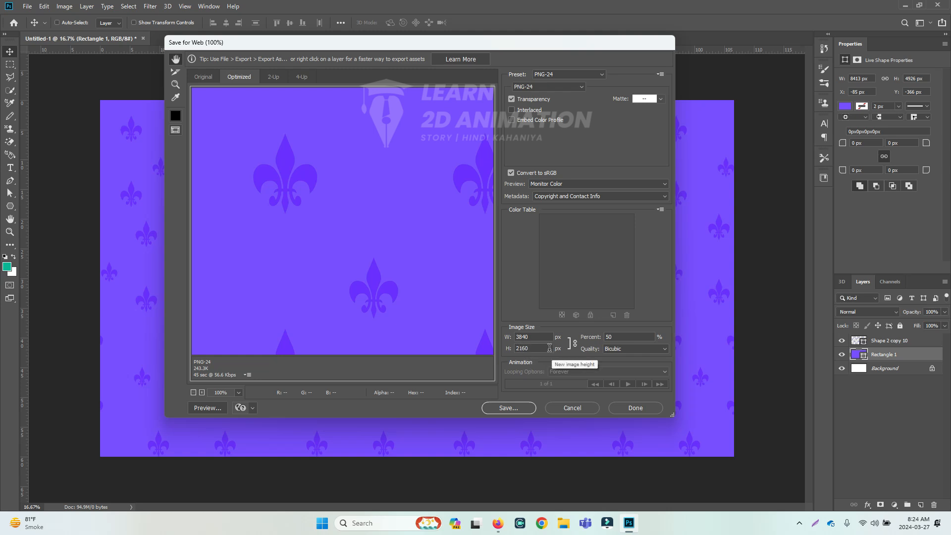
- Try resizing the exported image to 100 percent
{"action": "left_click", "coordinate": [611, 336]}
{"action": "double_click", "coordinate": [615, 337]}
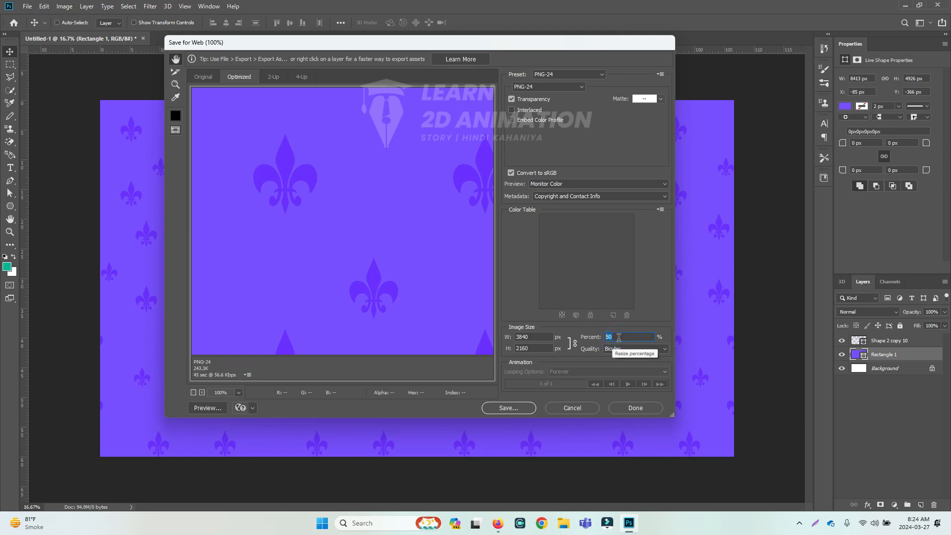
{"action": "type", "text": "100"}
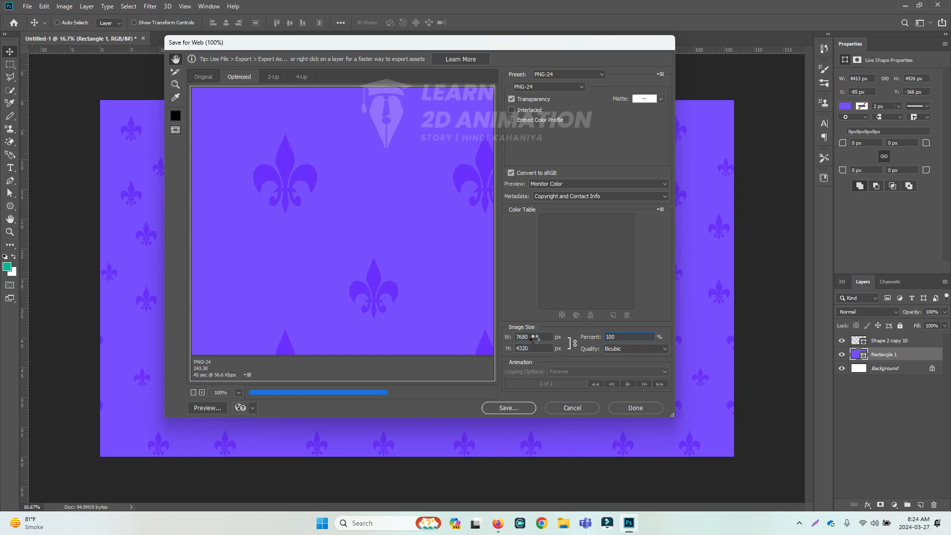
- Set the exported image's resize percentage to 50
{"action": "left_click", "coordinate": [619, 340]}
{"action": "double_click", "coordinate": [620, 337]}
{"action": "type", "text": "50"}
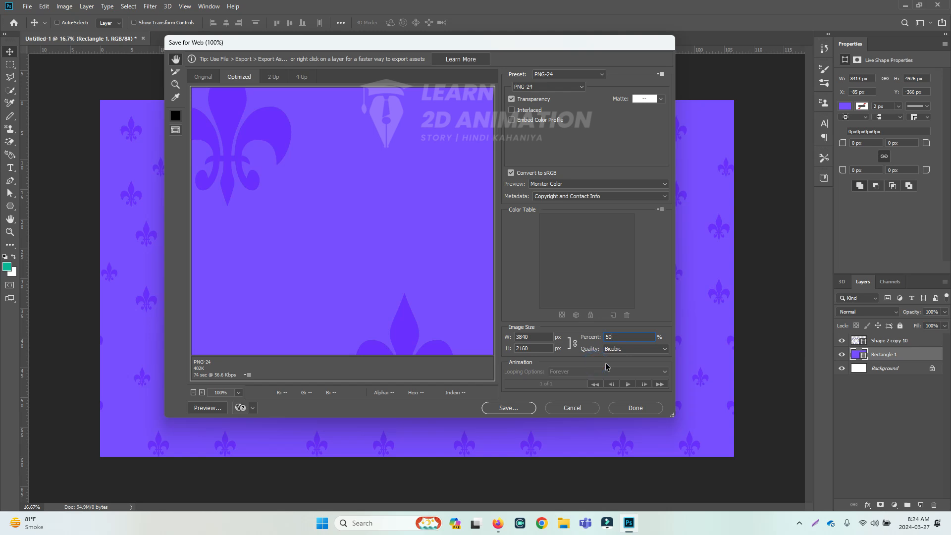
{"action": "left_click", "coordinate": [535, 338]}
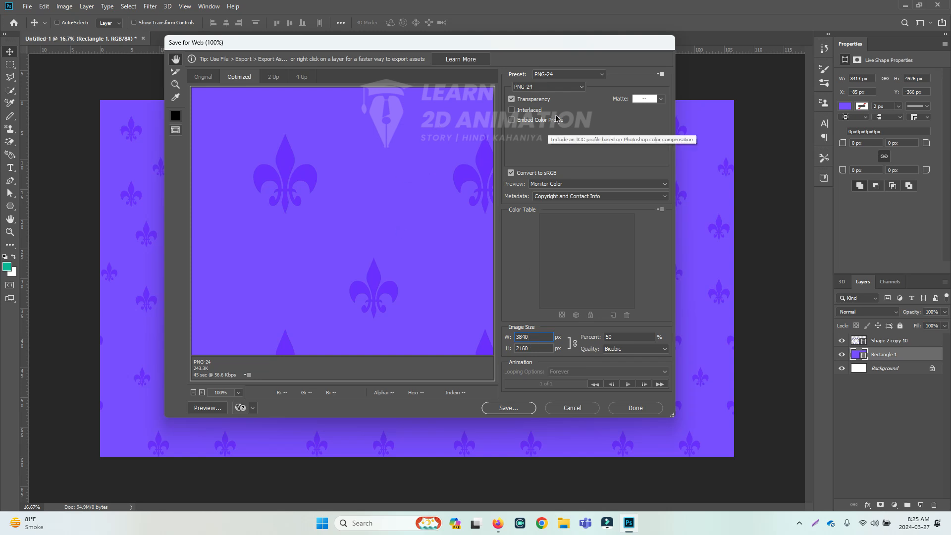
- Review the available presets and file formats, keep PNG-24, and save the optimized image to the Desktop as Untitled-1
{"action": "left_click", "coordinate": [570, 74]}
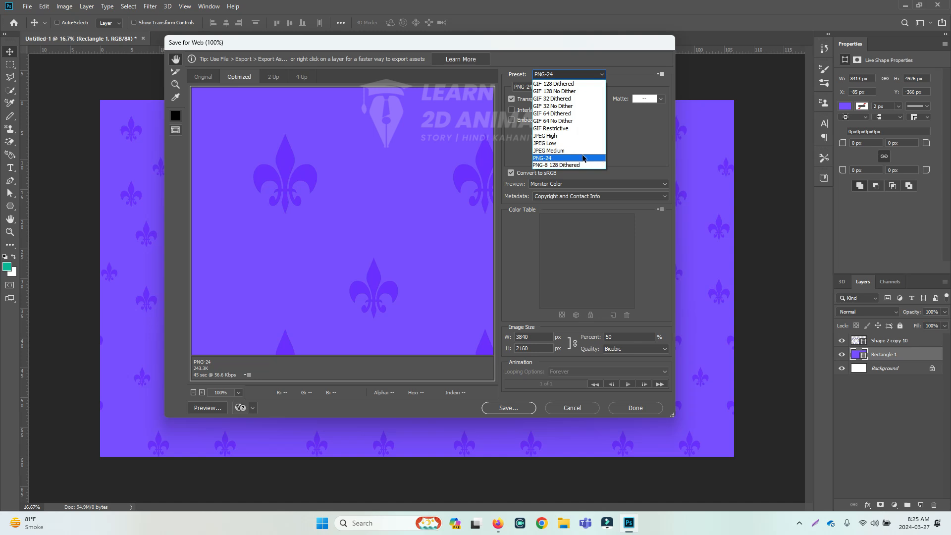
{"action": "left_click", "coordinate": [660, 144]}
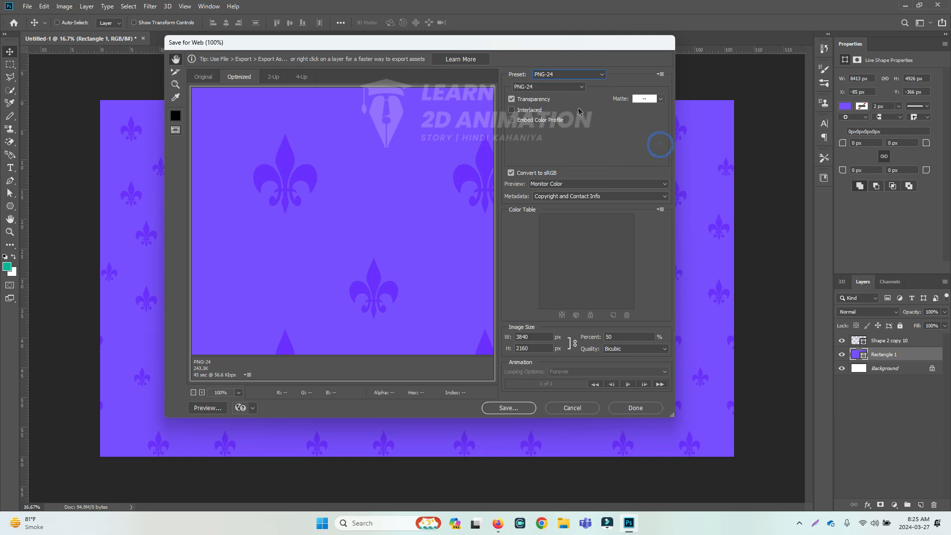
{"action": "left_click", "coordinate": [553, 87]}
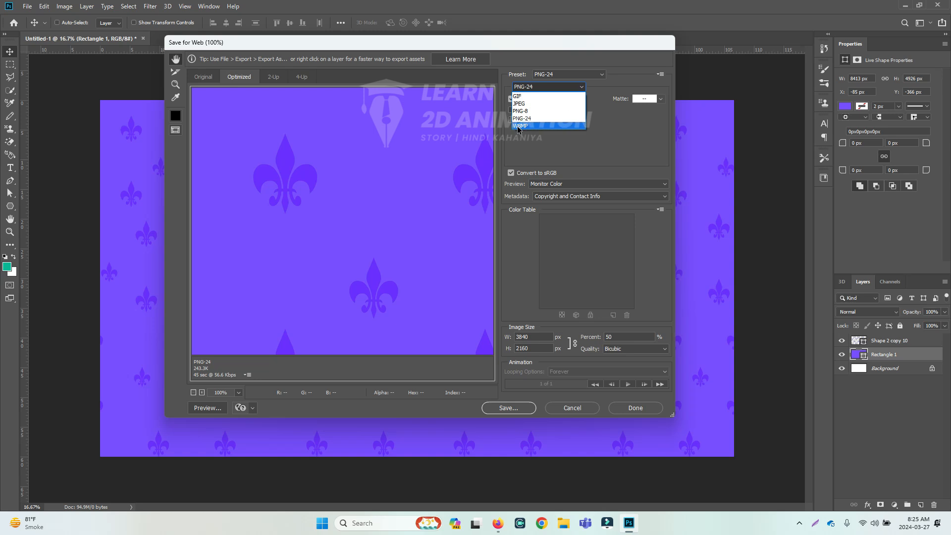
{"action": "left_click", "coordinate": [606, 147]}
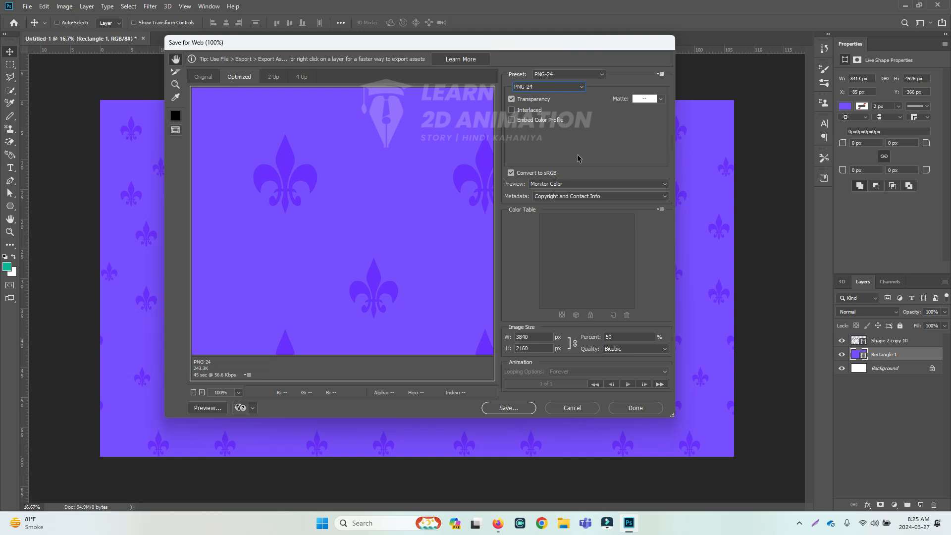
{"action": "left_click", "coordinate": [503, 408]}
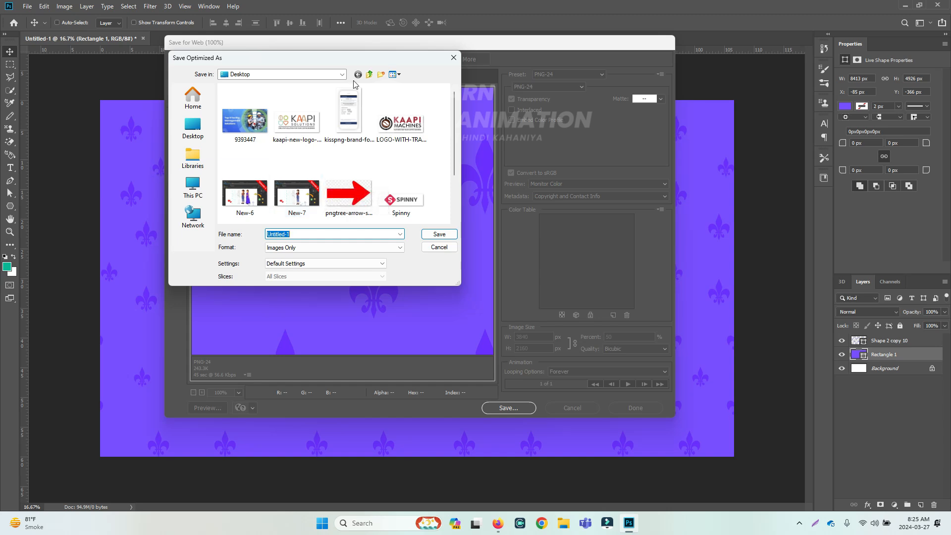
{"action": "left_click", "coordinate": [201, 144]}
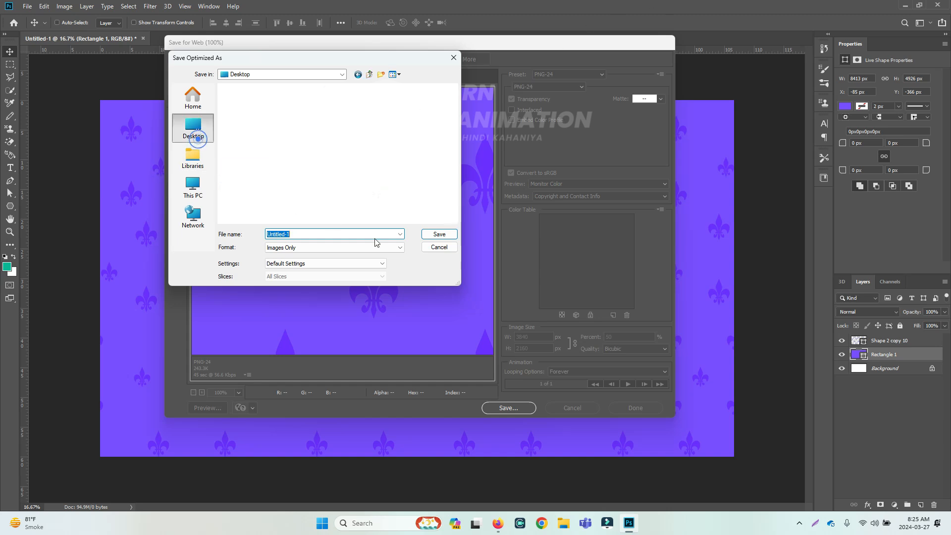
{"action": "left_click", "coordinate": [438, 236]}
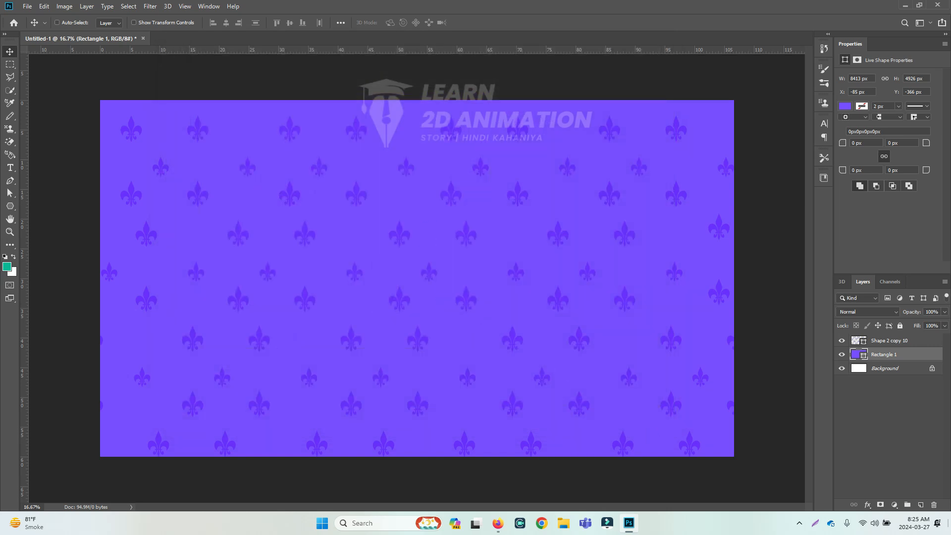
- View the exported Untitled-1 image from the desktop at full window size, close it, and check the file's dimensions
{"action": "key", "text": "super+d"}
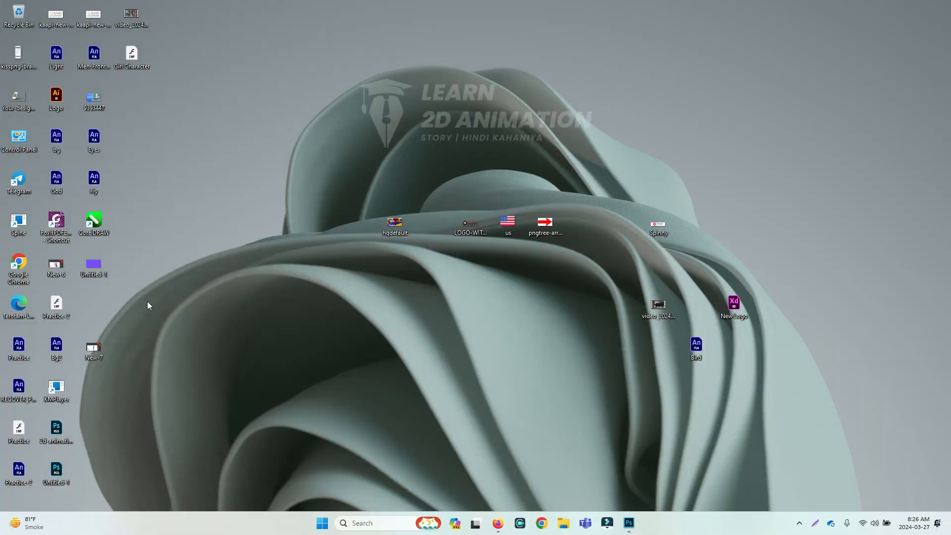
{"action": "double_click", "coordinate": [94, 268]}
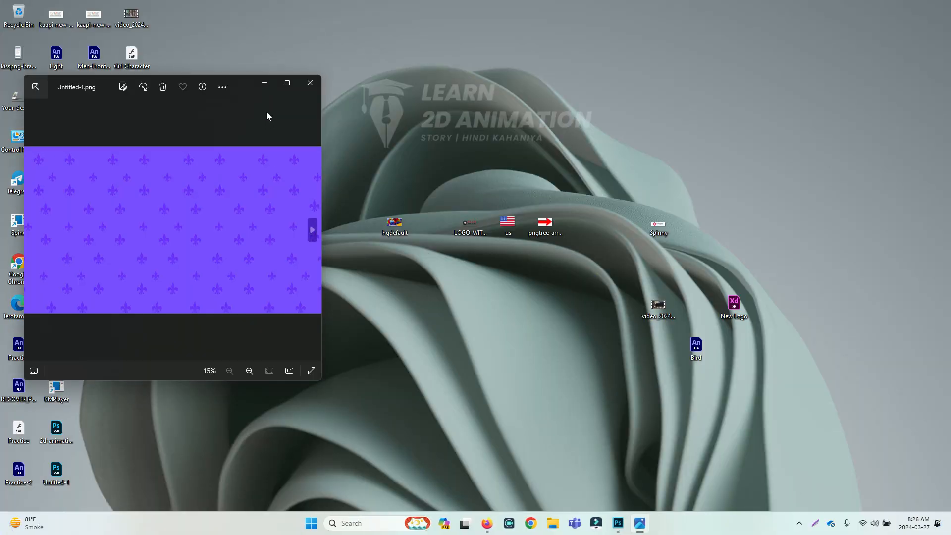
{"action": "left_click", "coordinate": [290, 83]}
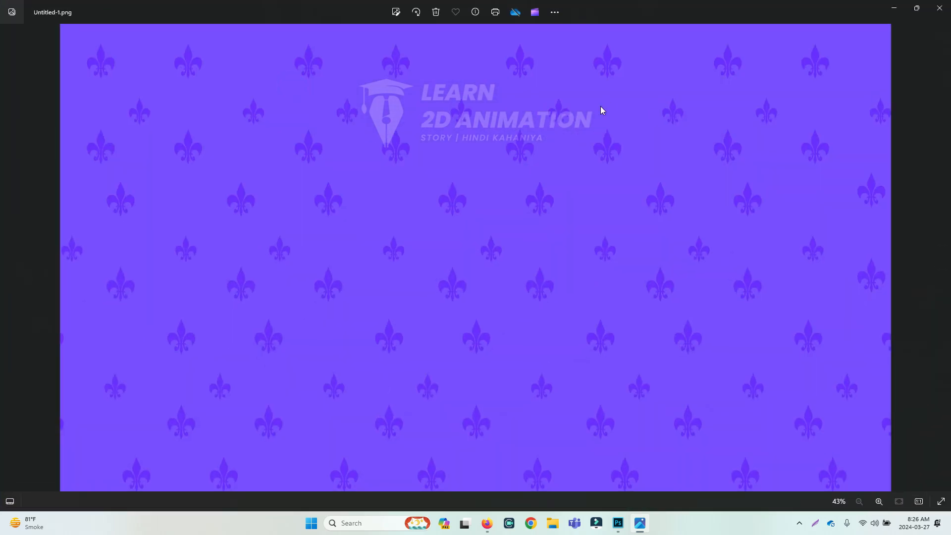
{"action": "left_click", "coordinate": [939, 9]}
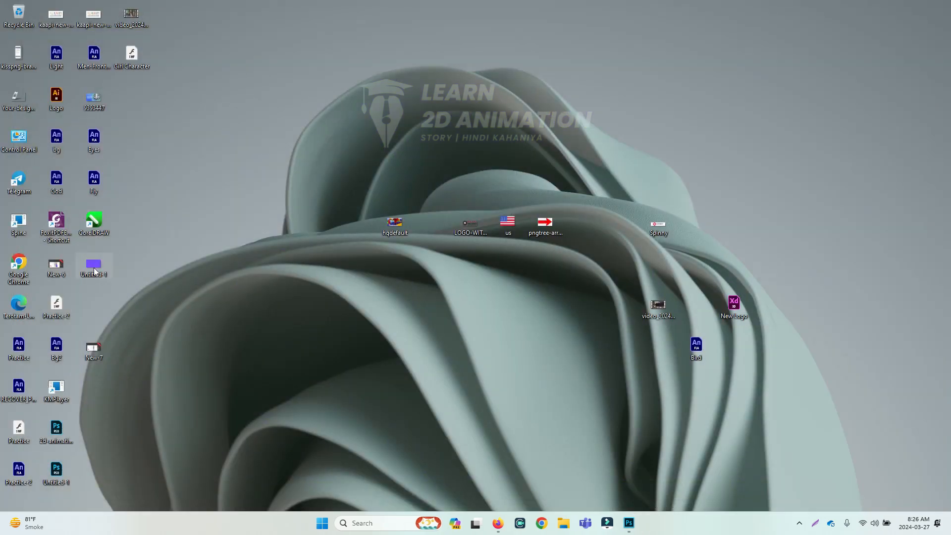
{"action": "left_click", "coordinate": [216, 222]}
{"action": "mouse_move", "coordinate": [106, 266]}
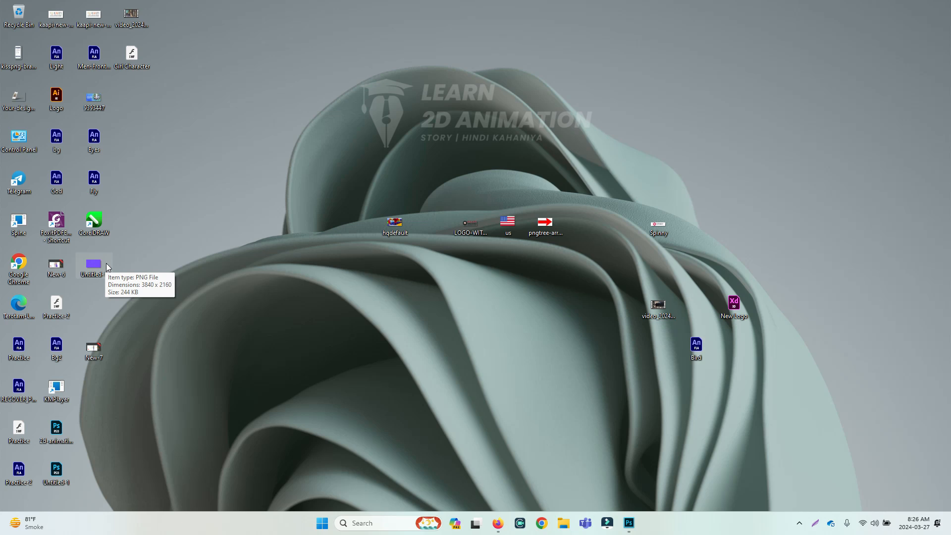
{"action": "left_click", "coordinate": [456, 270]}
- Switch back to Photoshop and export the background as a full-size 7680 x 4320 PNG-24 named 8k on the Desktop
{"action": "key", "text": "alt+Tab"}
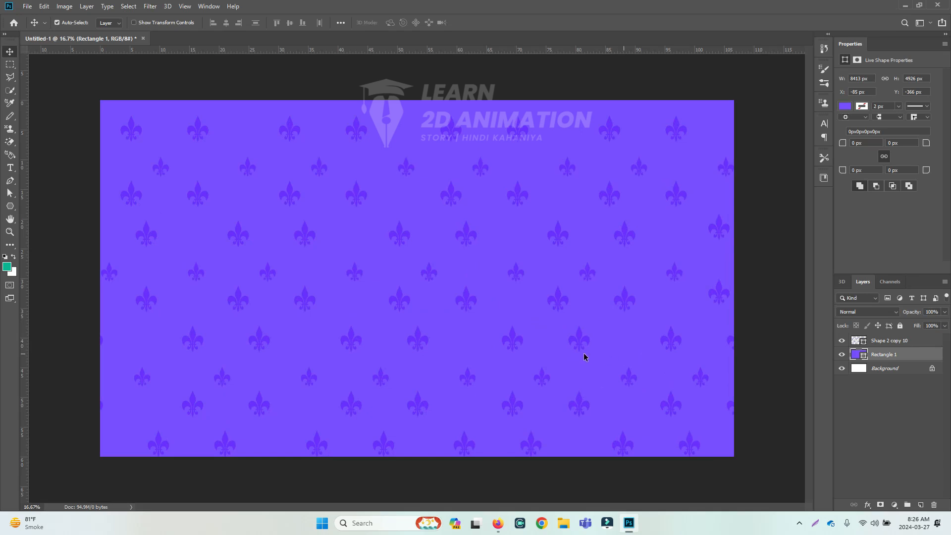
{"action": "key", "text": "ctrl+alt+shift+s"}
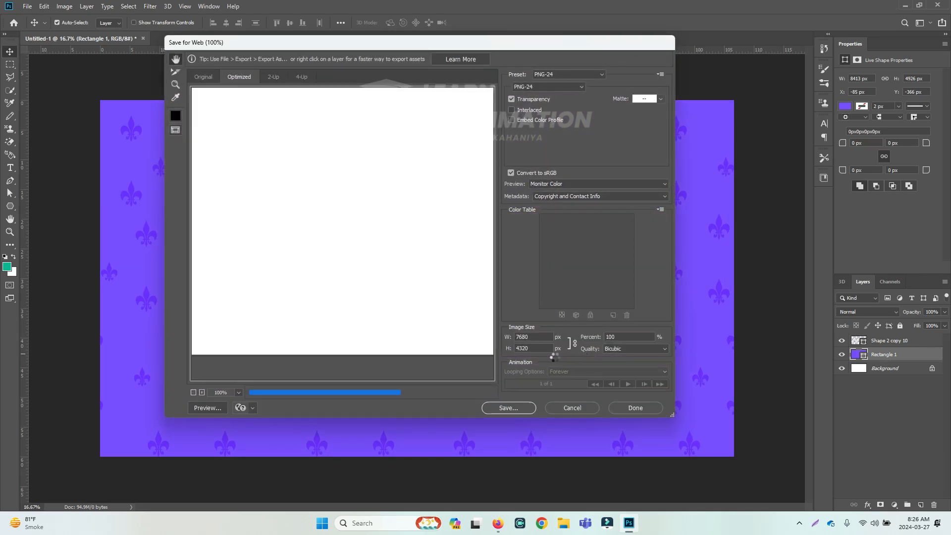
{"action": "left_click", "coordinate": [510, 408]}
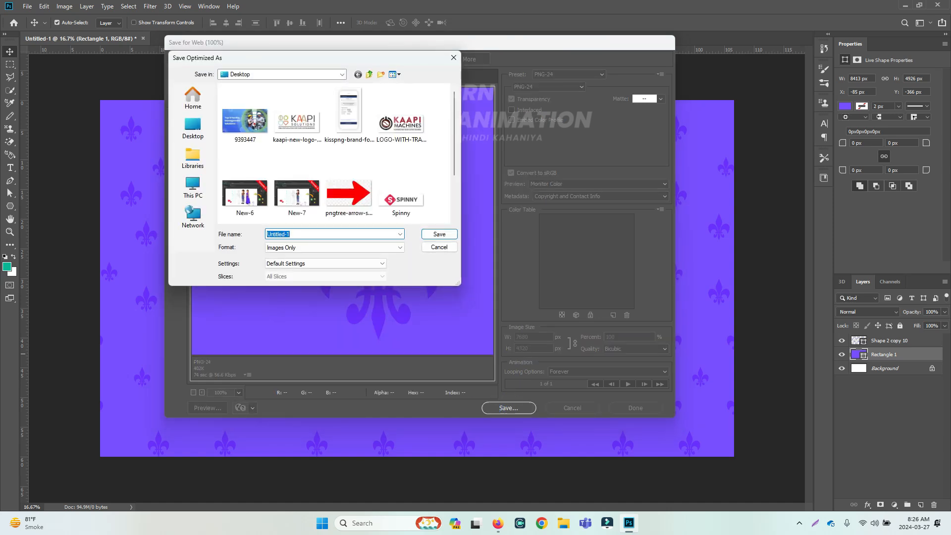
{"action": "type", "text": "k"}
{"action": "key", "text": "BackSpace"}
{"action": "left_click", "coordinate": [439, 234]}
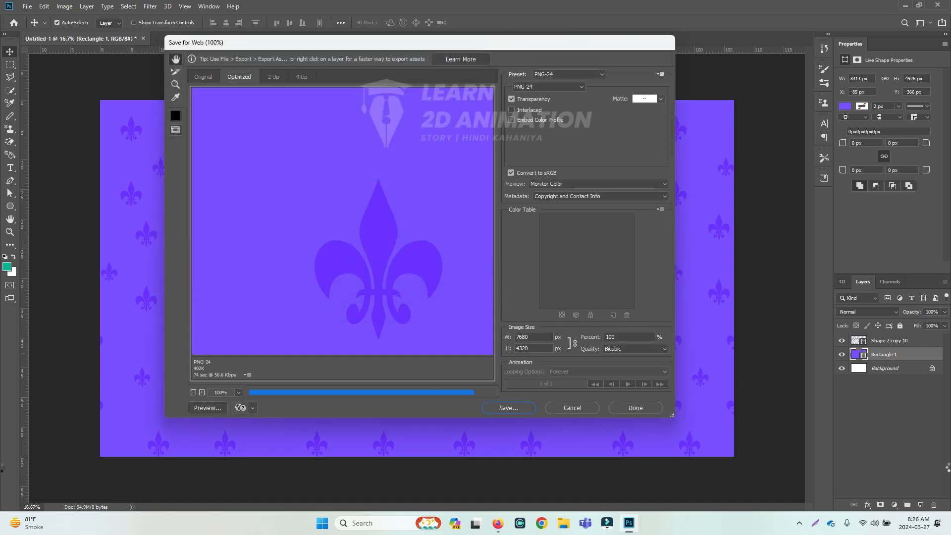
- Open the exported 8k image from the desktop, inspect a fleur-de-lis motif's edges at high magnification, and close it
{"action": "key", "text": "super+d"}
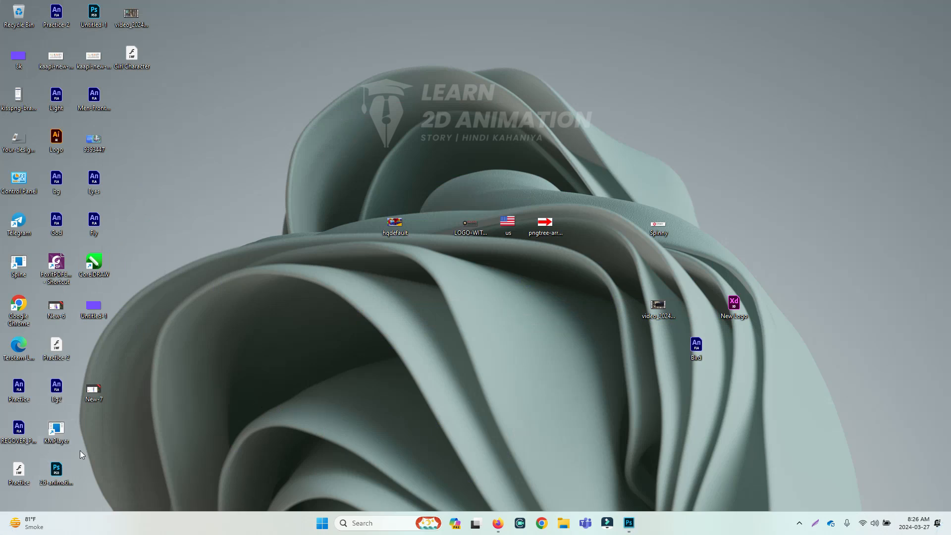
{"action": "double_click", "coordinate": [23, 61]}
{"action": "mouse_move", "coordinate": [23, 63]}
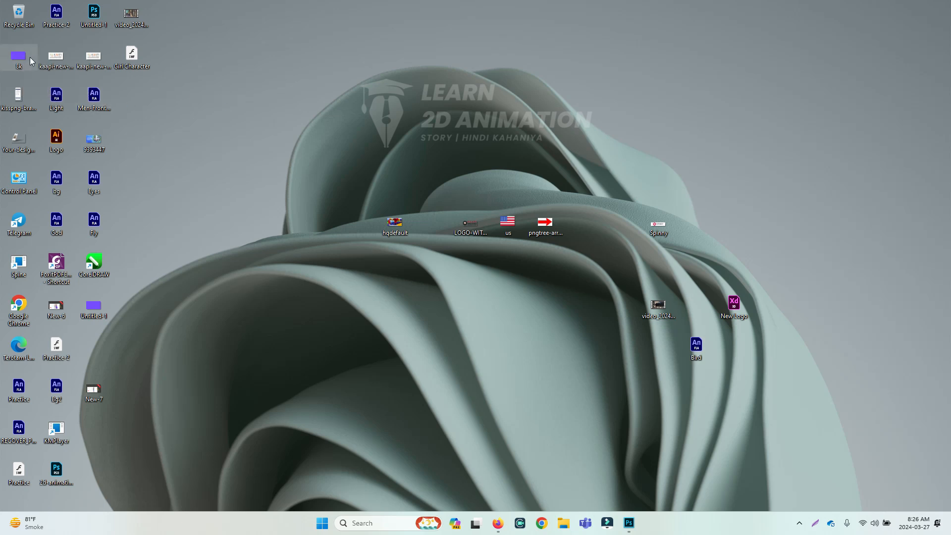
{"action": "double_click", "coordinate": [20, 58]}
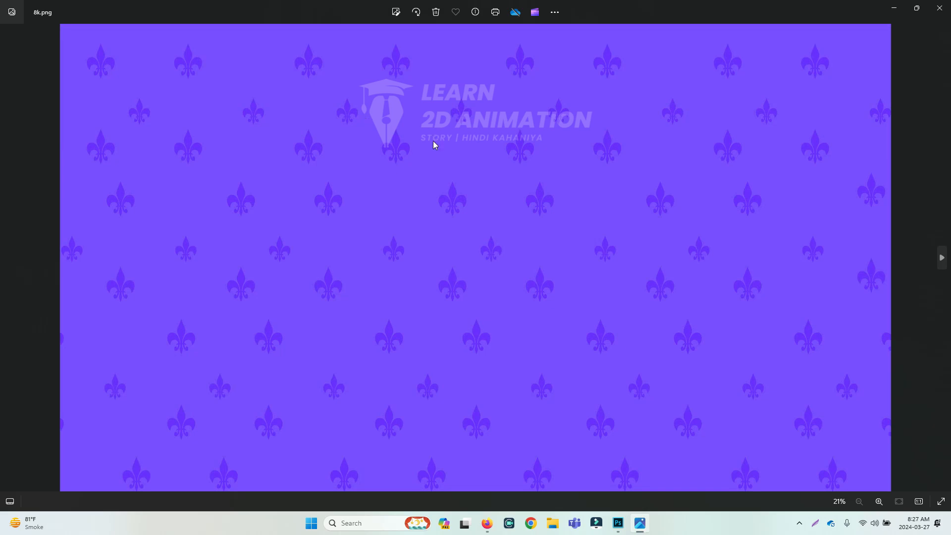
{"action": "scroll", "coordinate": [438, 245], "scroll_direction": "up", "scroll_amount": 6}
{"action": "scroll", "coordinate": [376, 258], "scroll_direction": "up", "scroll_amount": 5}
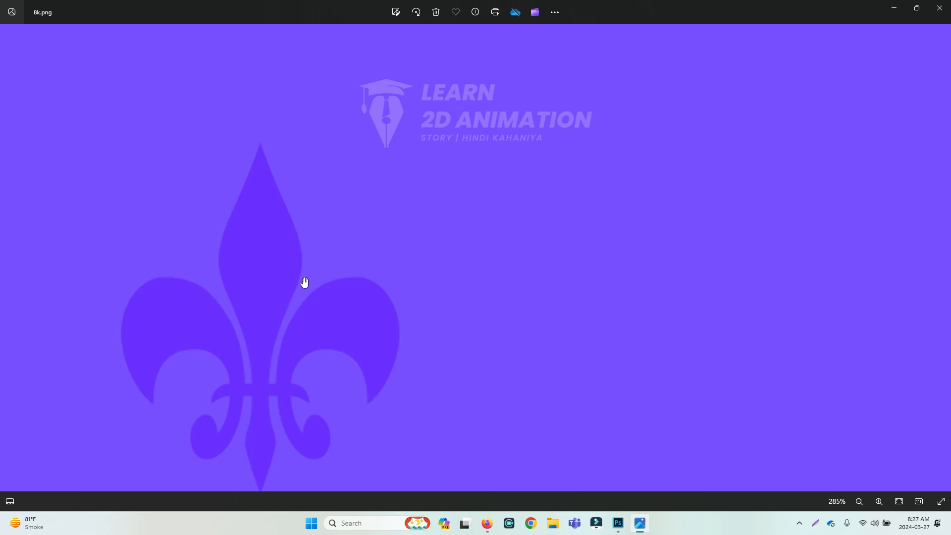
{"action": "scroll", "coordinate": [303, 283], "scroll_direction": "down", "scroll_amount": 5}
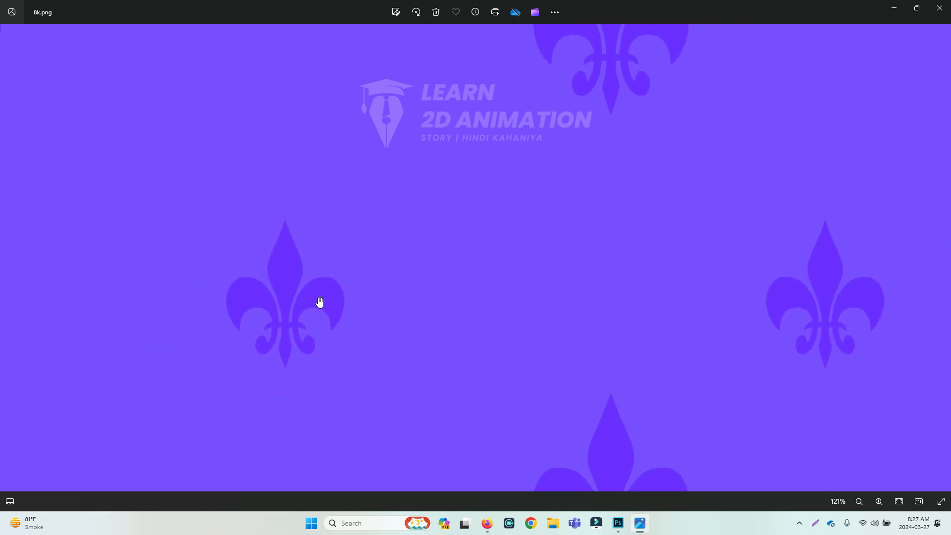
{"action": "left_click", "coordinate": [940, 8]}
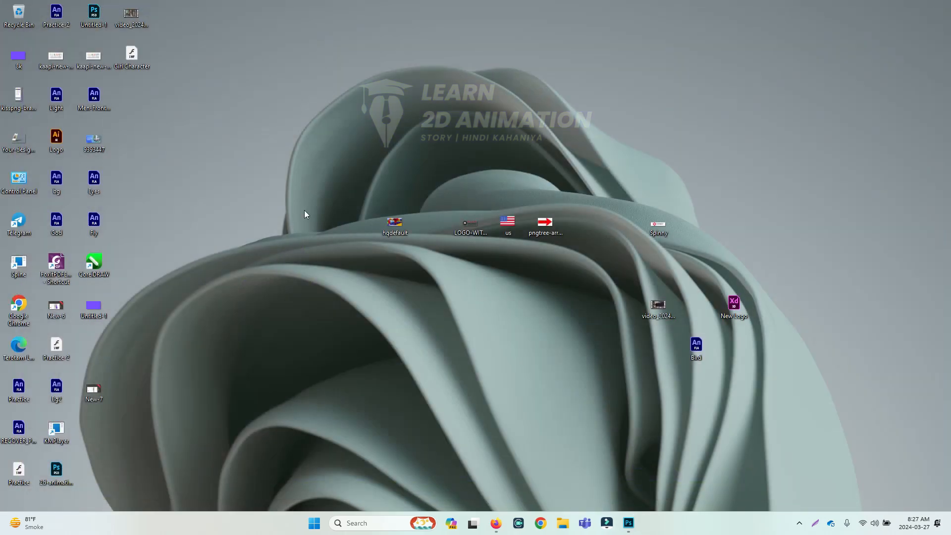
- Open the exported Untitled-1 image, inspect its motifs up close for comparison, and close the viewer
{"action": "double_click", "coordinate": [93, 304]}
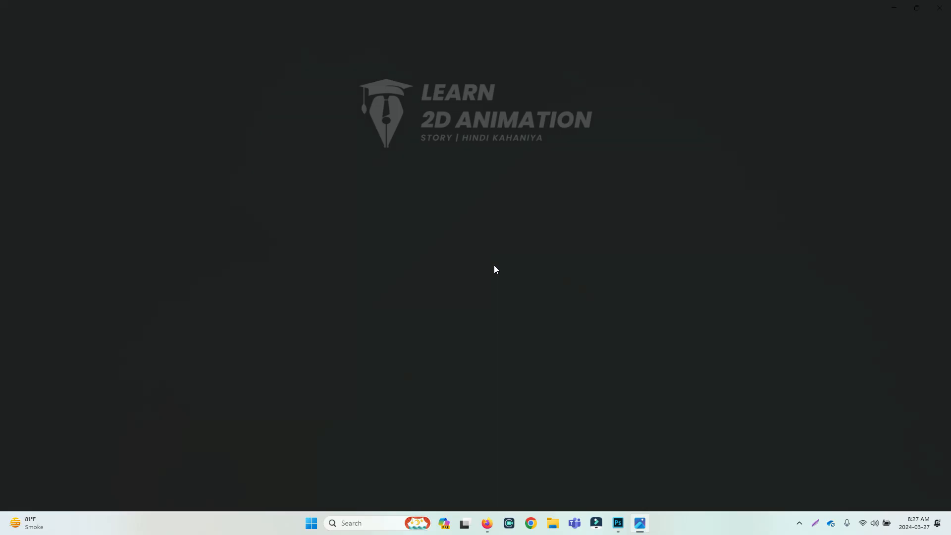
{"action": "scroll", "coordinate": [456, 292], "scroll_direction": "up", "scroll_amount": 6}
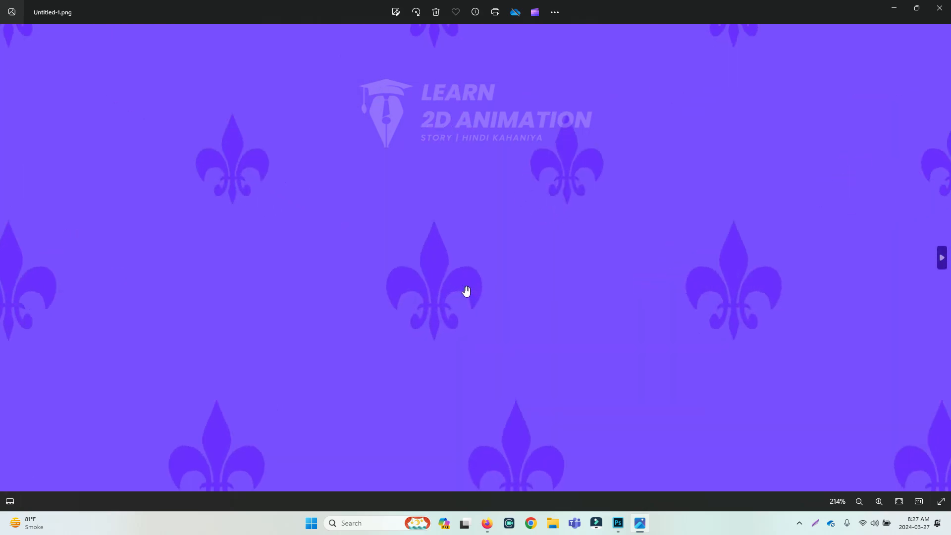
{"action": "scroll", "coordinate": [396, 288], "scroll_direction": "down", "scroll_amount": 3}
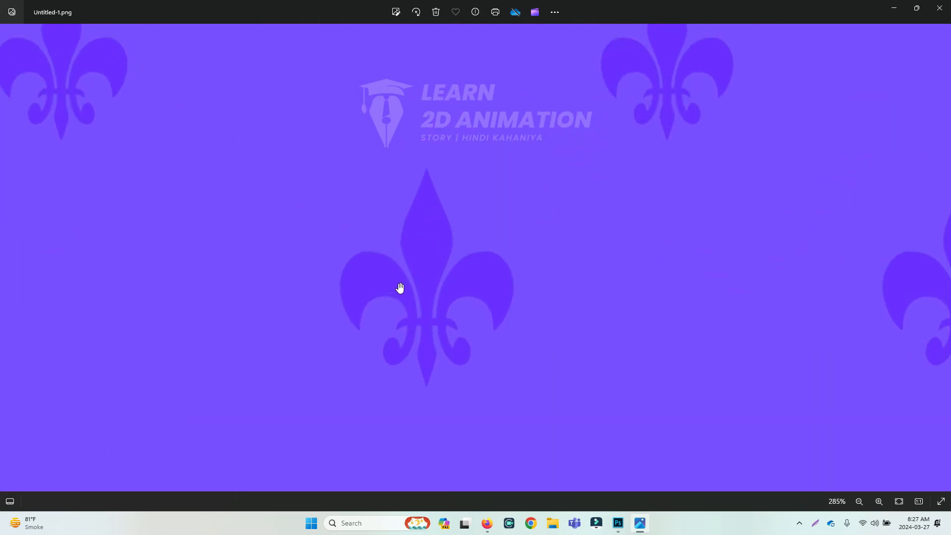
{"action": "key", "text": "Right"}
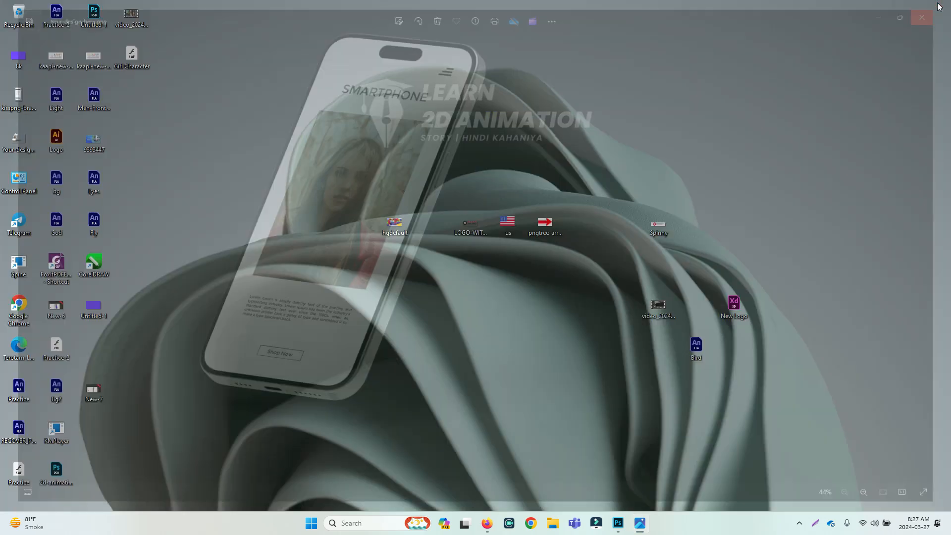
{"action": "left_click", "coordinate": [940, 8]}
- Return to Photoshop and delete the Shape 2 copy 10 and Rectangle 1 layers together
{"action": "key", "text": "alt+Tab"}
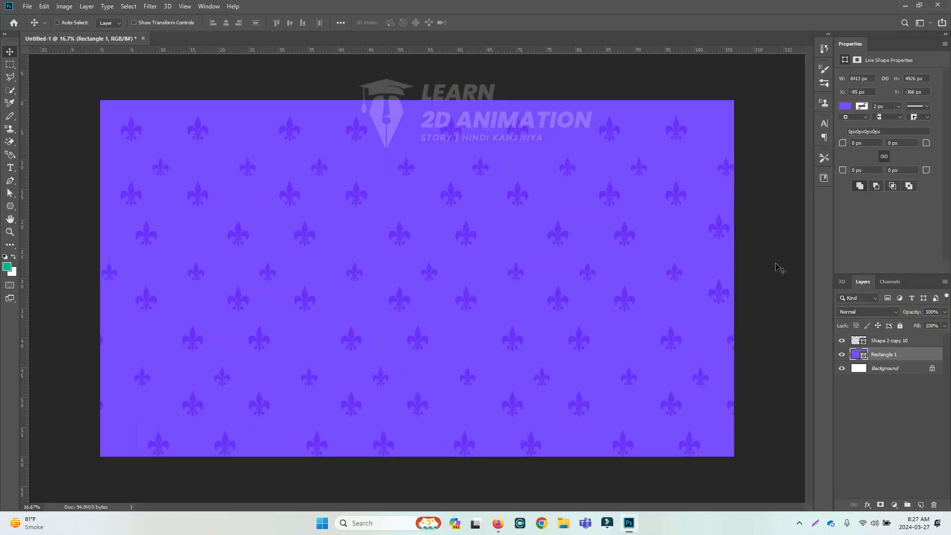
{"action": "left_click", "coordinate": [880, 342], "text": "ctrl"}
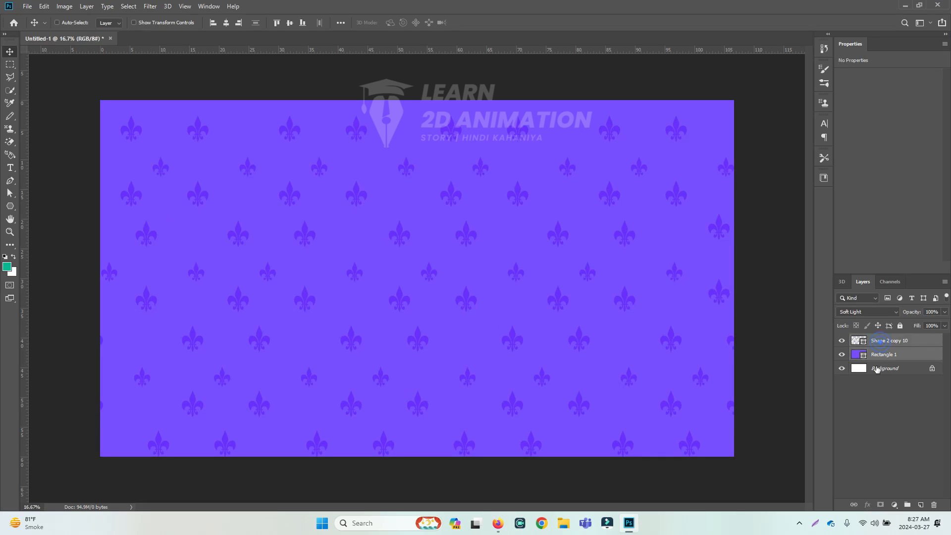
{"action": "key", "text": "Delete"}
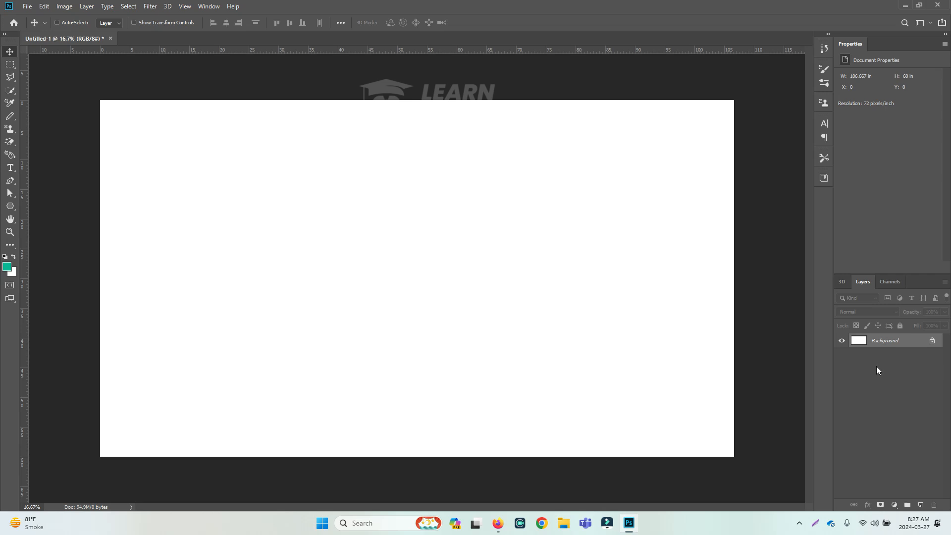
- Resize the blank image to 1280 x 720 pixels
{"action": "key", "text": "ctrl+alt+i"}
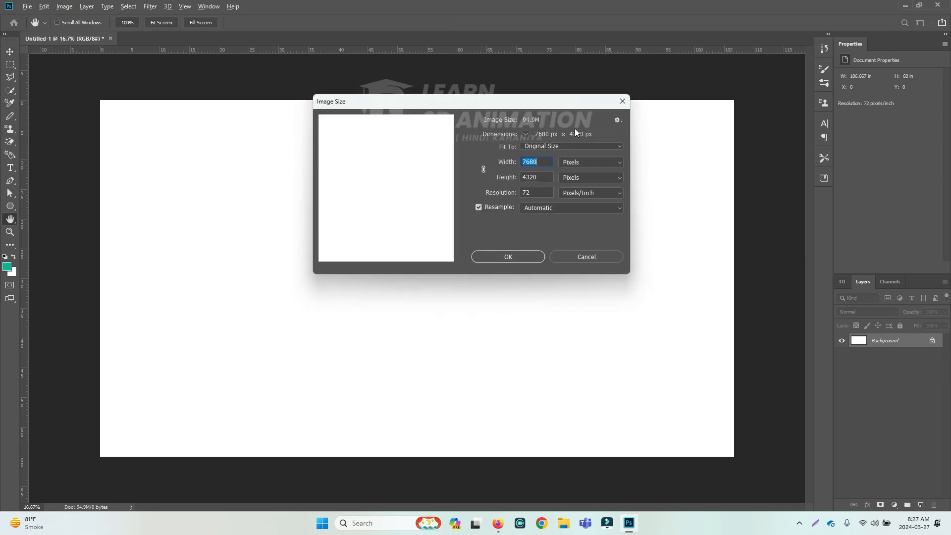
{"action": "type", "text": "12"}
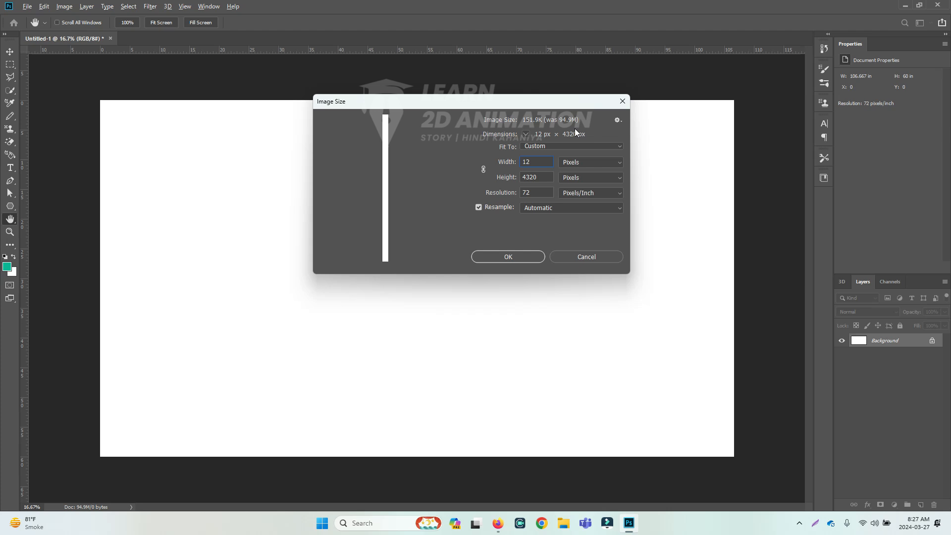
{"action": "type", "text": "80"}
{"action": "key", "text": "Tab"}
{"action": "key", "text": "Tab"}
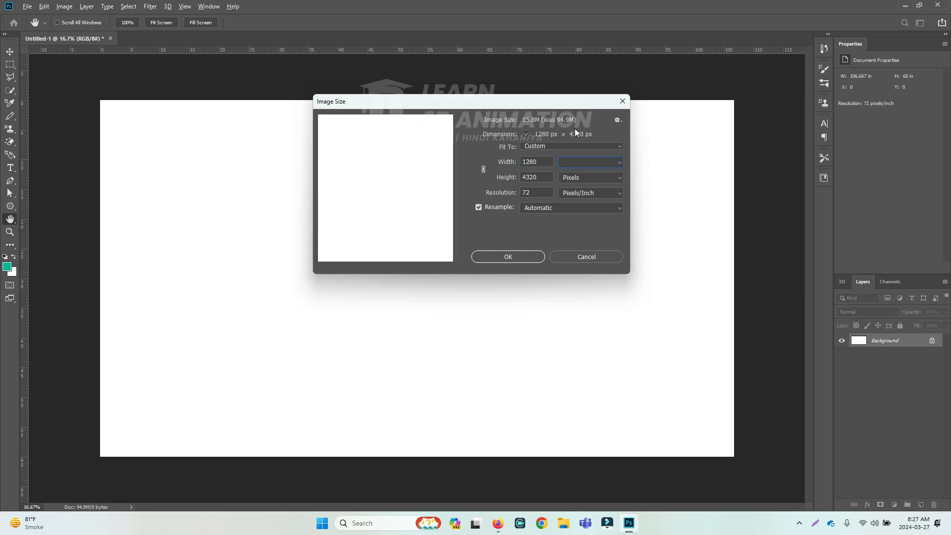
{"action": "type", "text": "720"}
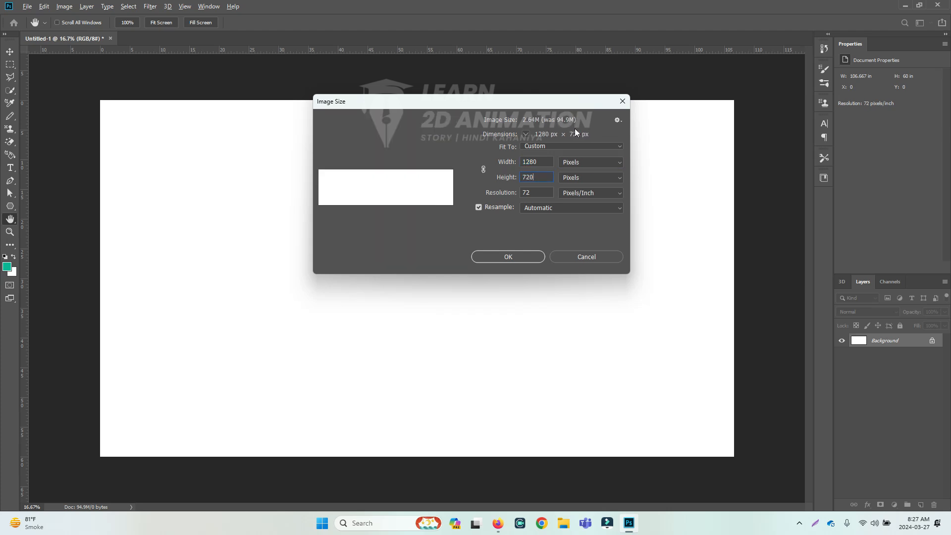
{"action": "key", "text": "Return"}
{"action": "scroll", "coordinate": [424, 276], "scroll_direction": "up", "scroll_amount": 4}
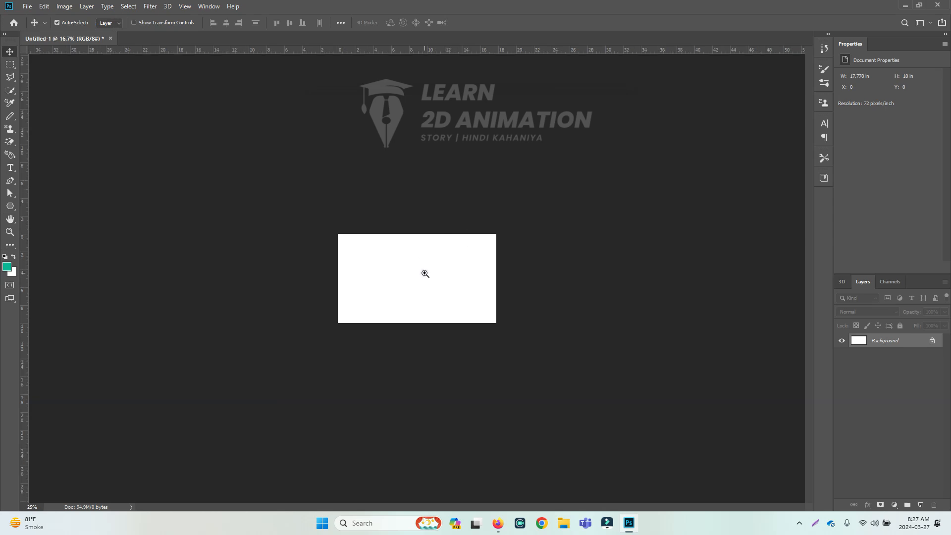
- Dismiss the mistakenly opened save dialog and resize the image to 1920 x 1080 pixels
{"action": "key", "text": "ctrl+alt+s"}
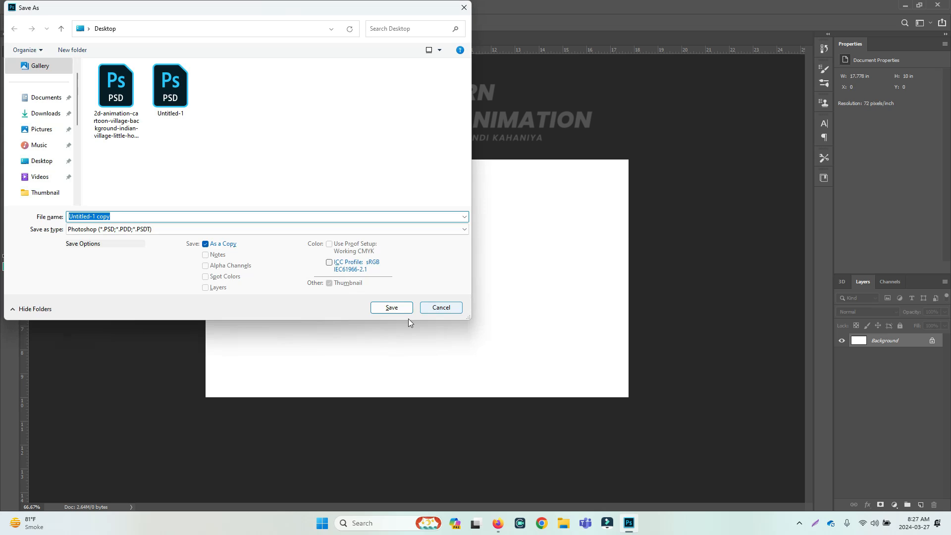
{"action": "left_click", "coordinate": [449, 311]}
{"action": "key", "text": "ctrl+alt+i"}
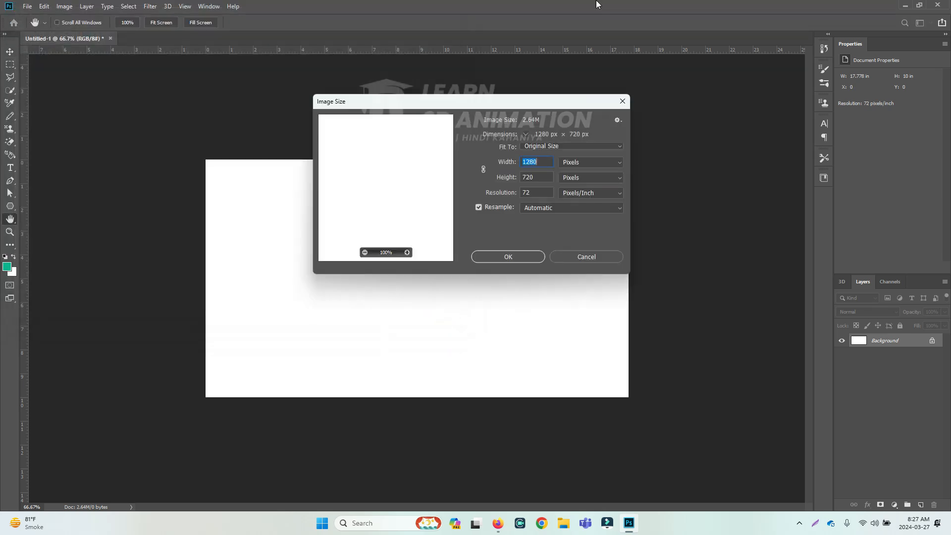
{"action": "type", "text": "1920"}
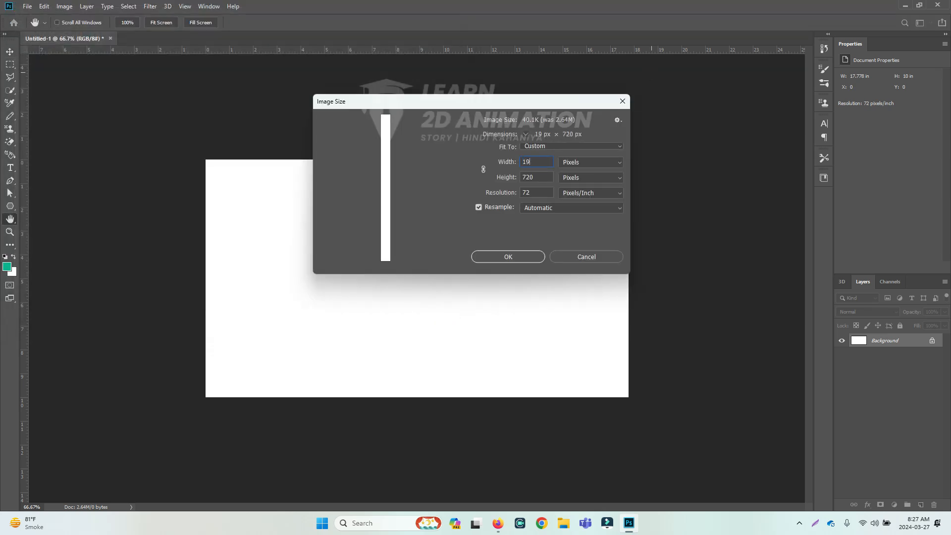
{"action": "key", "text": "Tab"}
{"action": "key", "text": "Tab"}
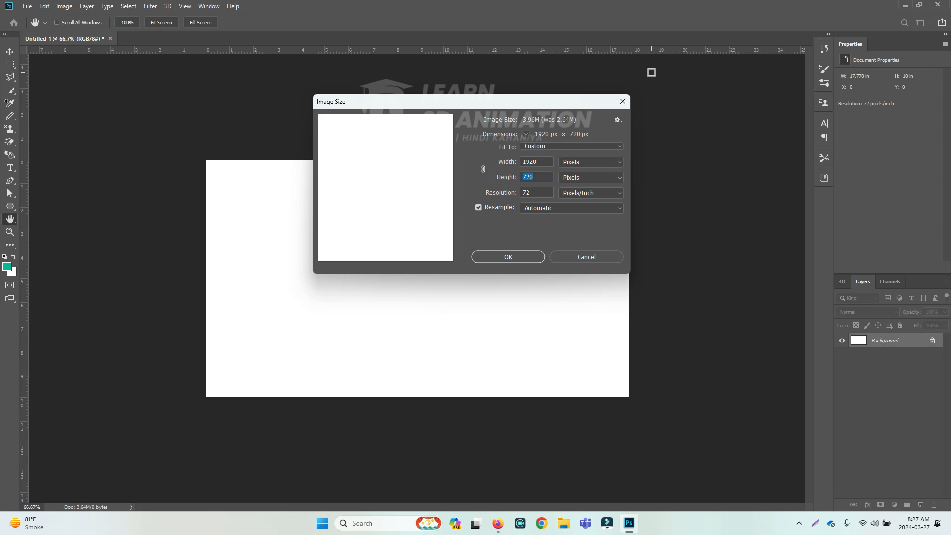
{"action": "key", "text": "Return"}
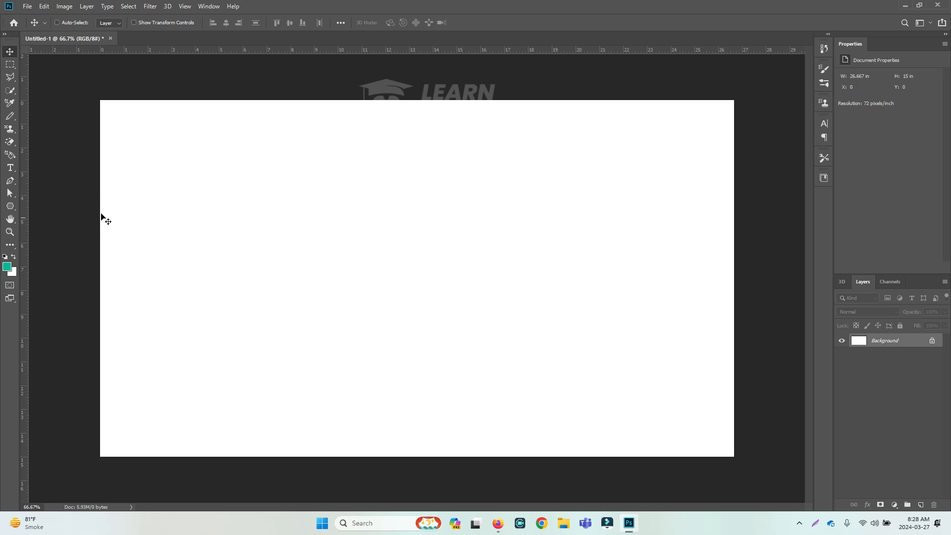
- Draw a green rectangle of about 1955 x 1121 px with the Rectangle tool, covering the whole canvas
{"action": "left_click", "coordinate": [10, 206]}
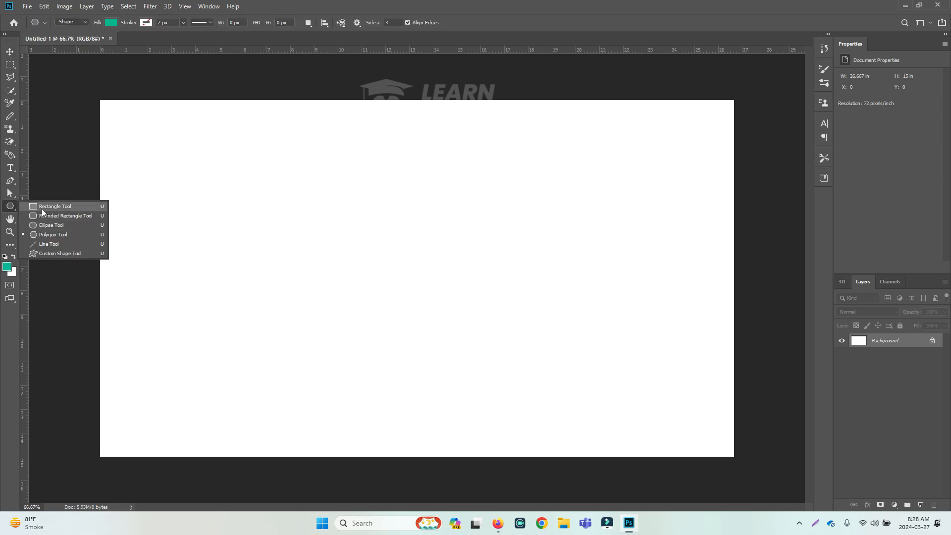
{"action": "left_click", "coordinate": [41, 209]}
{"action": "left_click_drag", "start_coordinate": [95, 95], "coordinate": [740, 463]}
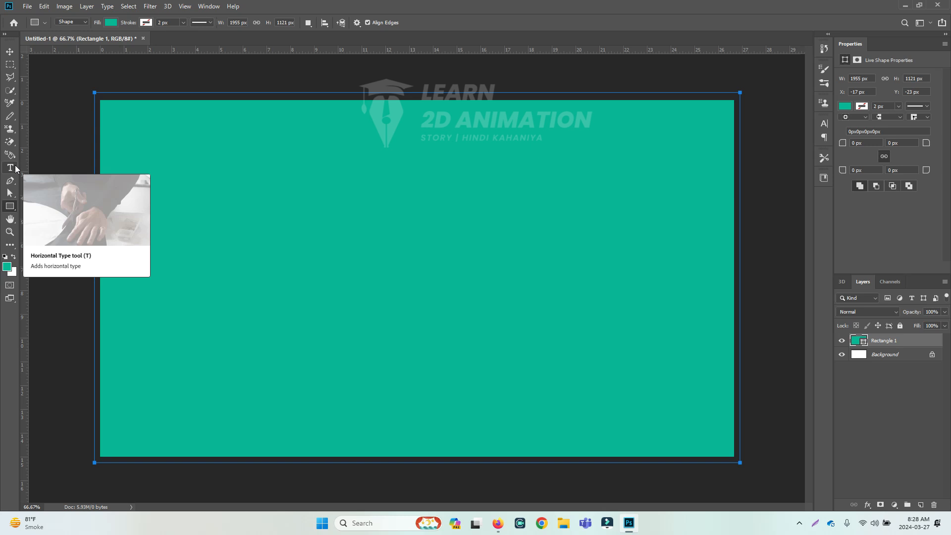
- Add a new layer above the rectangle and reduce the Brush tool's size to about 265 px
{"action": "left_click_drag", "start_coordinate": [10, 117], "coordinate": [37, 118]}
{"action": "left_click", "coordinate": [37, 117]}
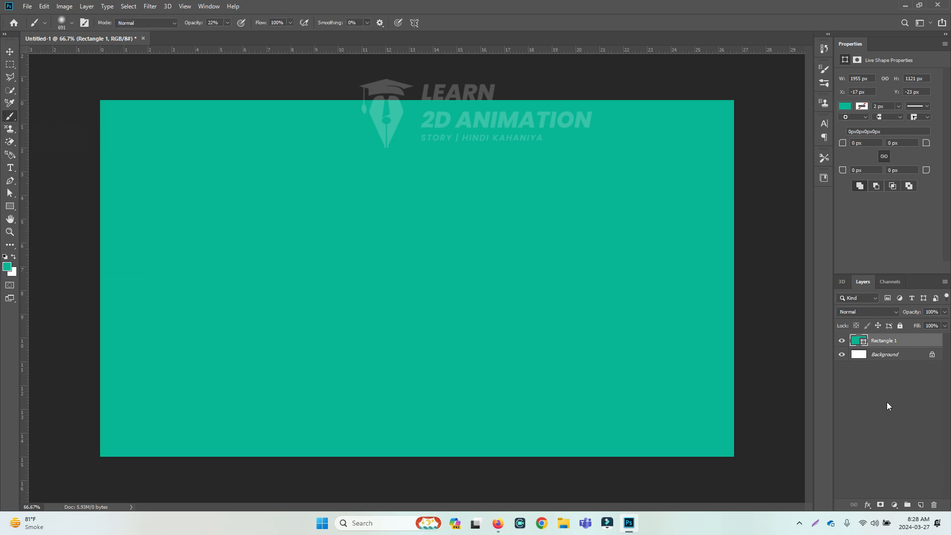
{"action": "left_click", "coordinate": [921, 505]}
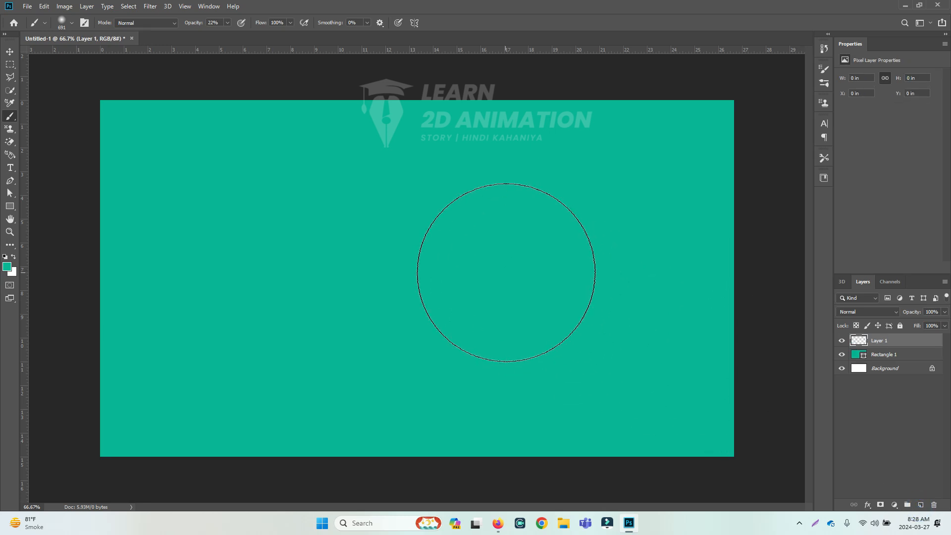
{"action": "left_click_drag", "start_coordinate": [408, 249], "coordinate": [335, 252]}
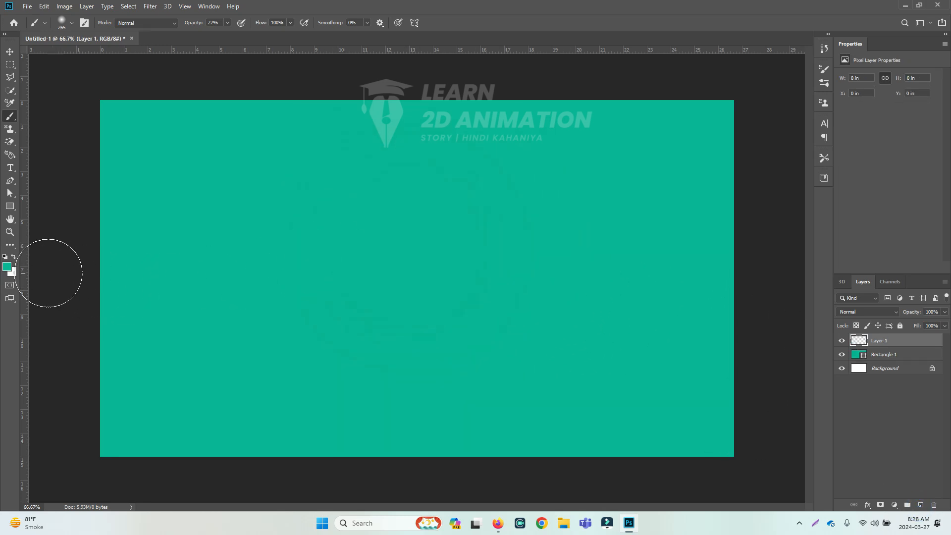
- Set the foreground color to white for the brush
{"action": "left_click", "coordinate": [8, 268]}
{"action": "left_click_drag", "start_coordinate": [681, 136], "coordinate": [626, 103]}
{"action": "left_click", "coordinate": [850, 94]}
- Replace a faint white test stroke with a broad, soft white patch painted mid-canvas on the new layer at 100% brush opacity
{"action": "mouse_move", "coordinate": [387, 154]}
{"action": "left_mouse_down"}
{"action": "mouse_move", "coordinate": [257, 269]}
{"action": "mouse_move", "coordinate": [511, 185]}
{"action": "mouse_move", "coordinate": [398, 256]}
{"action": "mouse_move", "coordinate": [431, 276]}
{"action": "mouse_move", "coordinate": [426, 214]}
{"action": "left_mouse_up"}
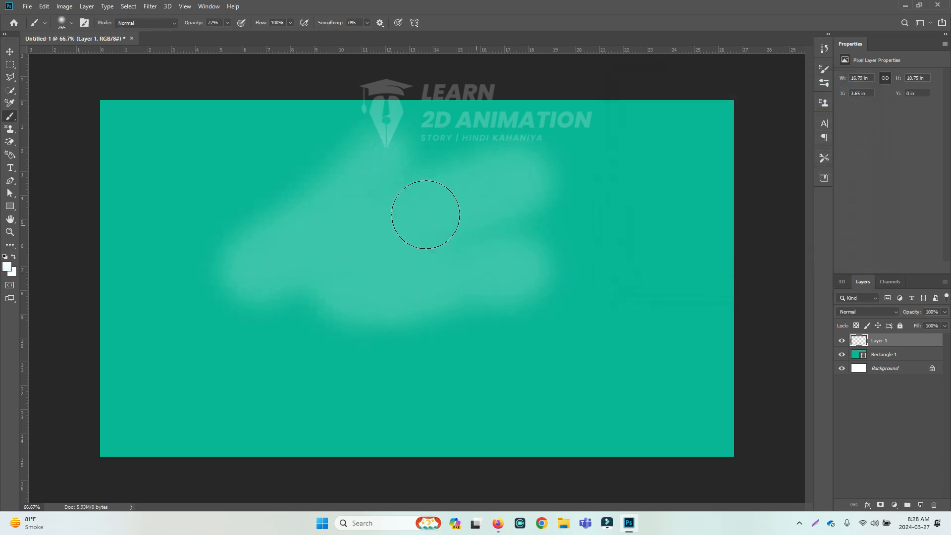
{"action": "key", "text": "ctrl+z"}
{"action": "left_click", "coordinate": [226, 21]}
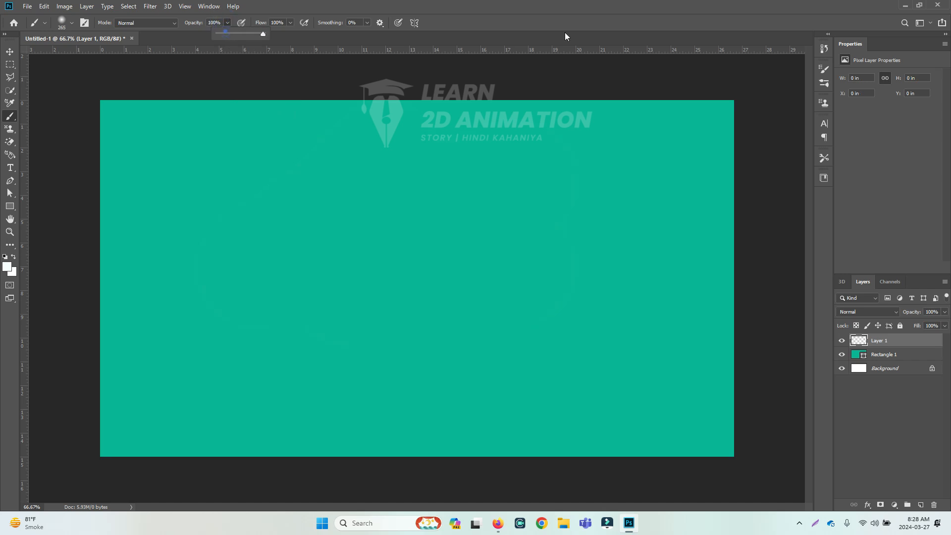
{"action": "mouse_move", "coordinate": [403, 181]}
{"action": "left_mouse_down"}
{"action": "mouse_move", "coordinate": [502, 235]}
{"action": "mouse_move", "coordinate": [346, 293]}
{"action": "mouse_move", "coordinate": [508, 286]}
{"action": "mouse_move", "coordinate": [457, 326]}
{"action": "mouse_move", "coordinate": [566, 317]}
{"action": "mouse_move", "coordinate": [550, 342]}
{"action": "left_mouse_up"}
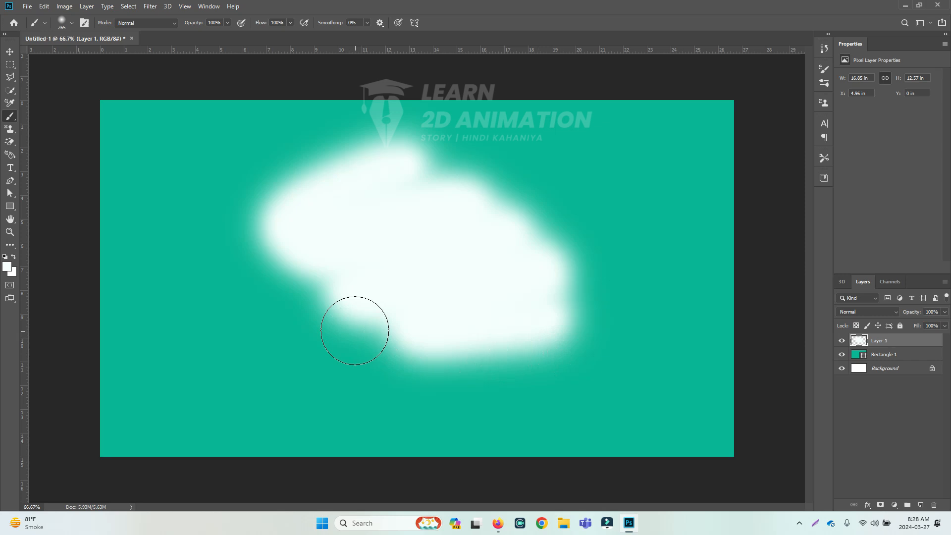
- Toggle the visibility of the white painted layer to compare the canvas with and without it
{"action": "key", "text": "v"}
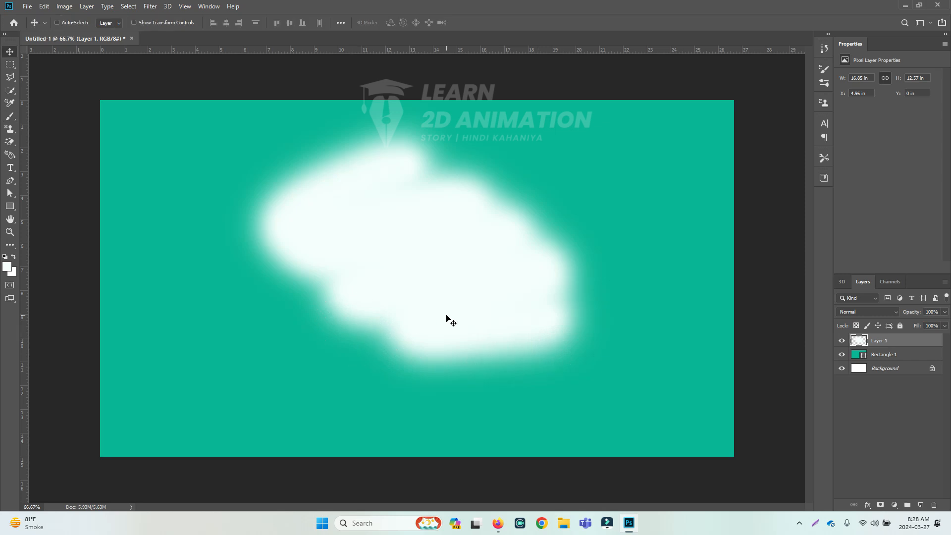
{"action": "left_click", "coordinate": [843, 341]}
{"action": "left_click", "coordinate": [842, 342]}
{"action": "left_click", "coordinate": [842, 342]}
{"action": "left_click", "coordinate": [842, 342]}
{"action": "left_click", "coordinate": [842, 342]}
{"action": "left_click", "coordinate": [841, 342]}
- Export the painted background for web as a PNG-24 with width 1920*4 px, saved as asdasd on the Desktop
{"action": "key", "text": "ctrl+alt+shift+s"}
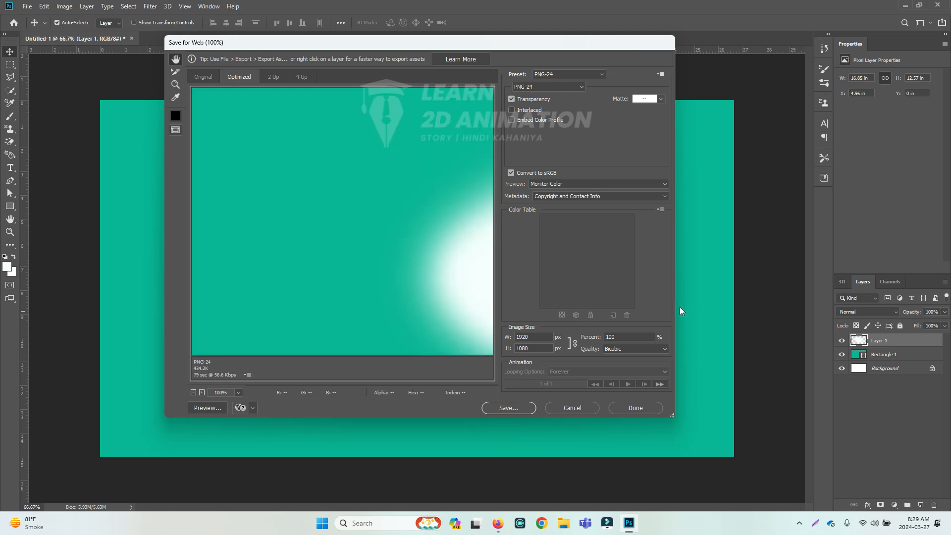
{"action": "double_click", "coordinate": [535, 337]}
{"action": "left_click", "coordinate": [553, 337]}
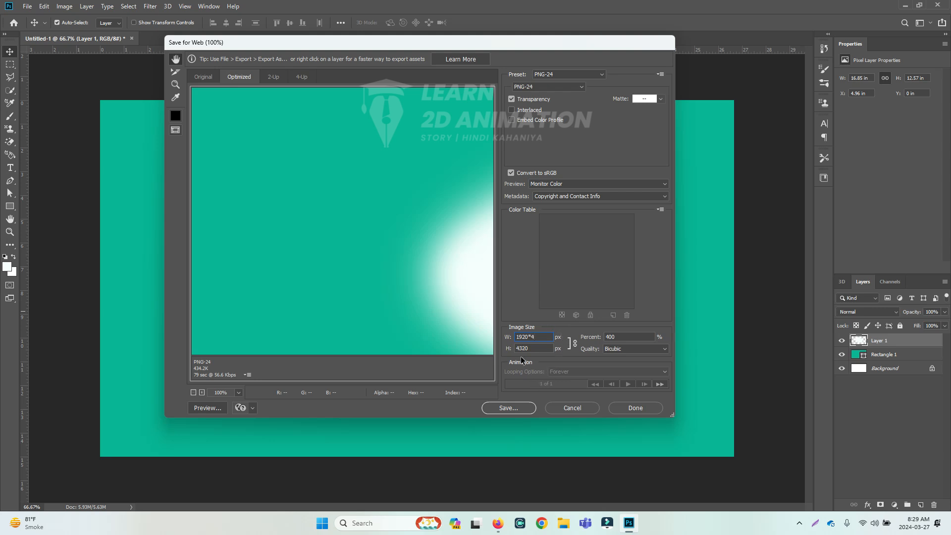
{"action": "left_click", "coordinate": [521, 409]}
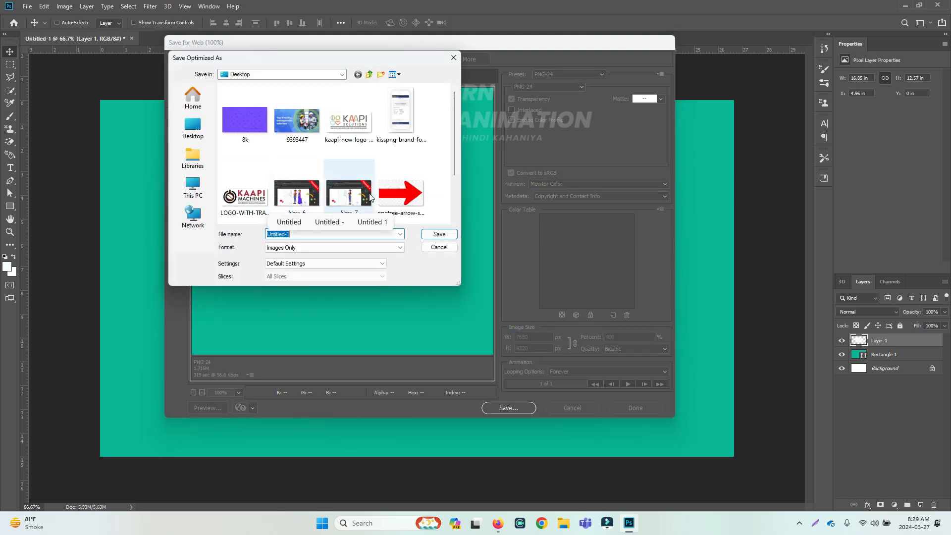
{"action": "type", "text": "asdasd"}
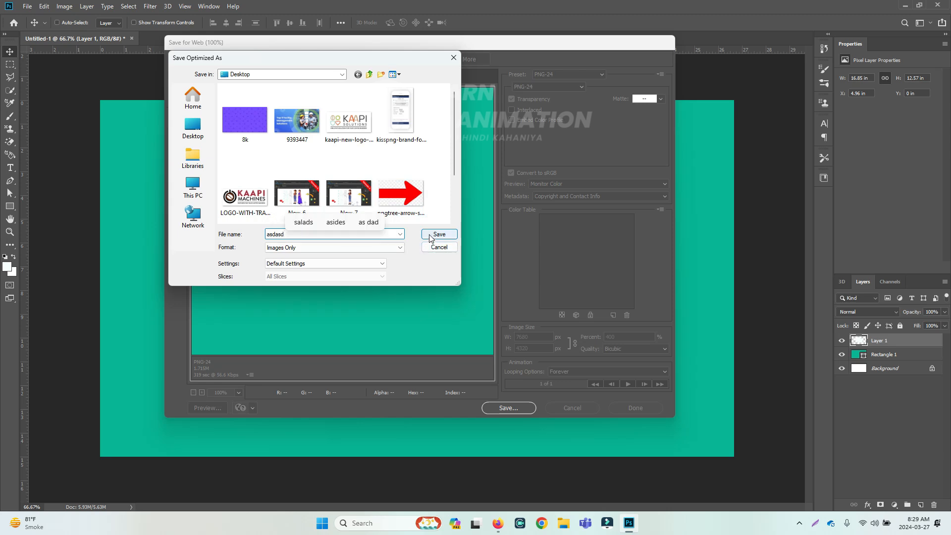
{"action": "left_click", "coordinate": [430, 235]}
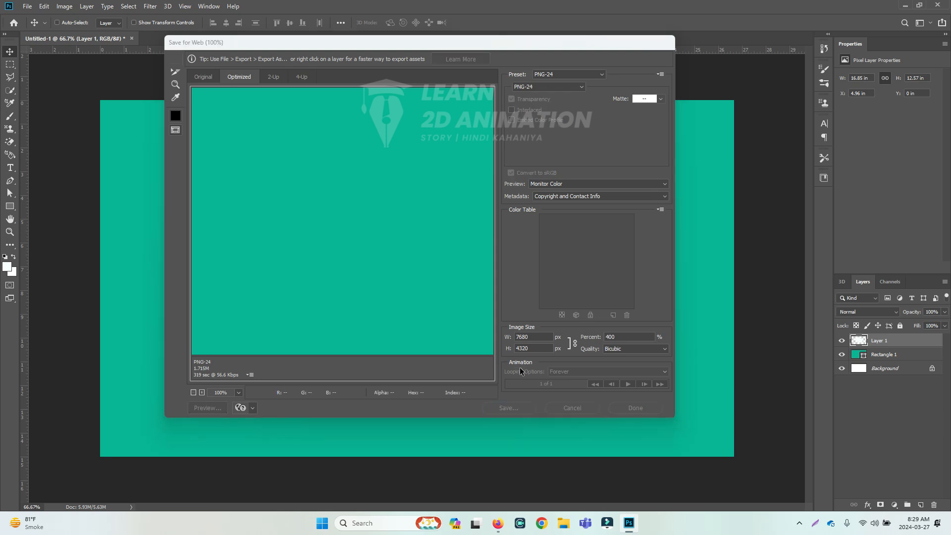
- Open the exported asdasd.png from the desktop to inspect its soft edges, close it and return to Photoshop
{"action": "key", "text": "super+d"}
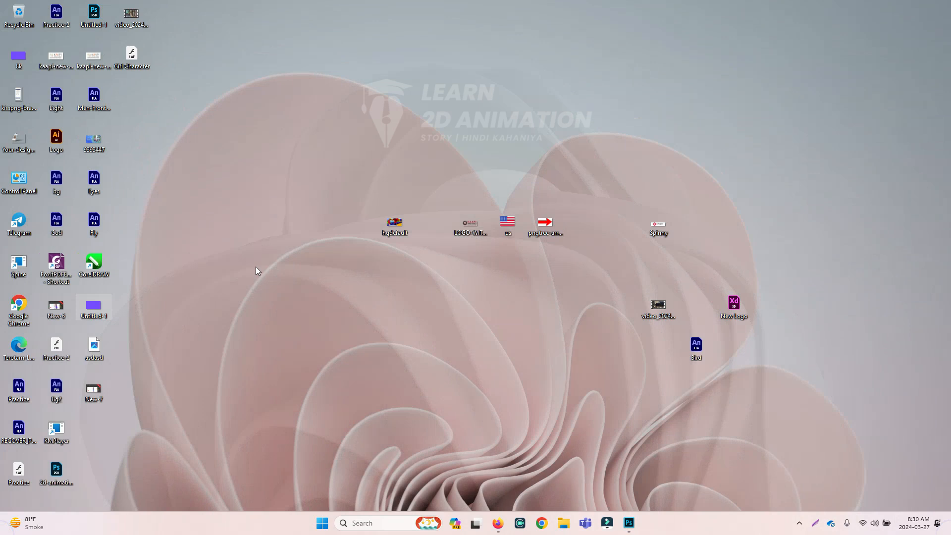
{"action": "double_click", "coordinate": [96, 352]}
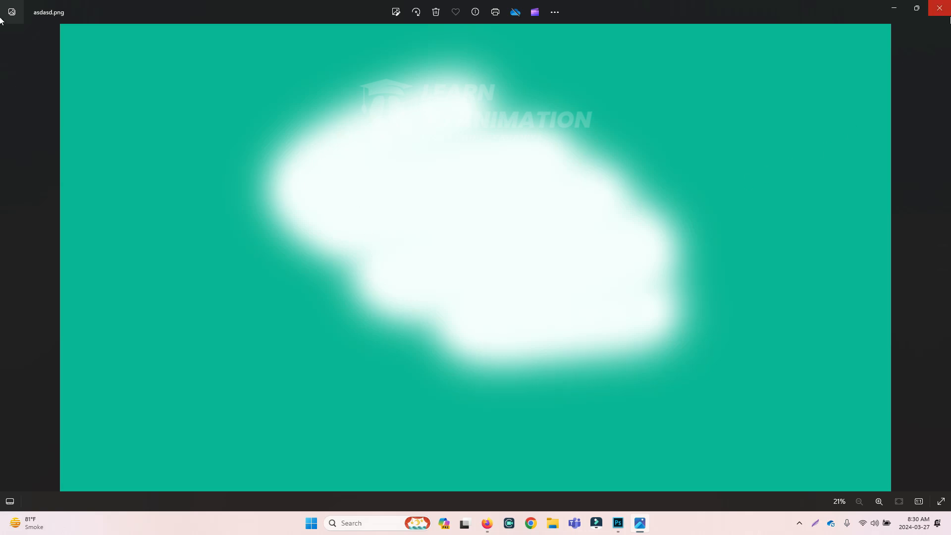
{"action": "left_click", "coordinate": [941, 19]}
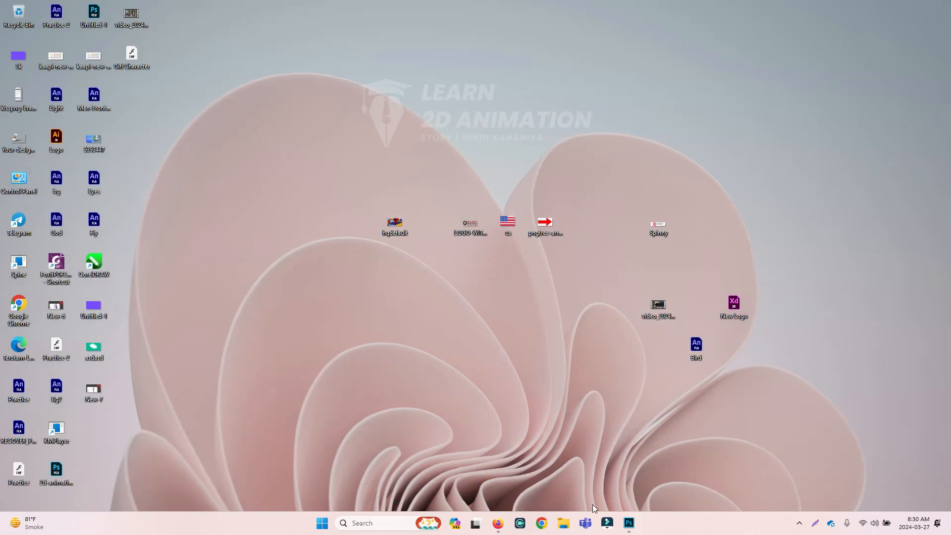
{"action": "left_click", "coordinate": [629, 523]}
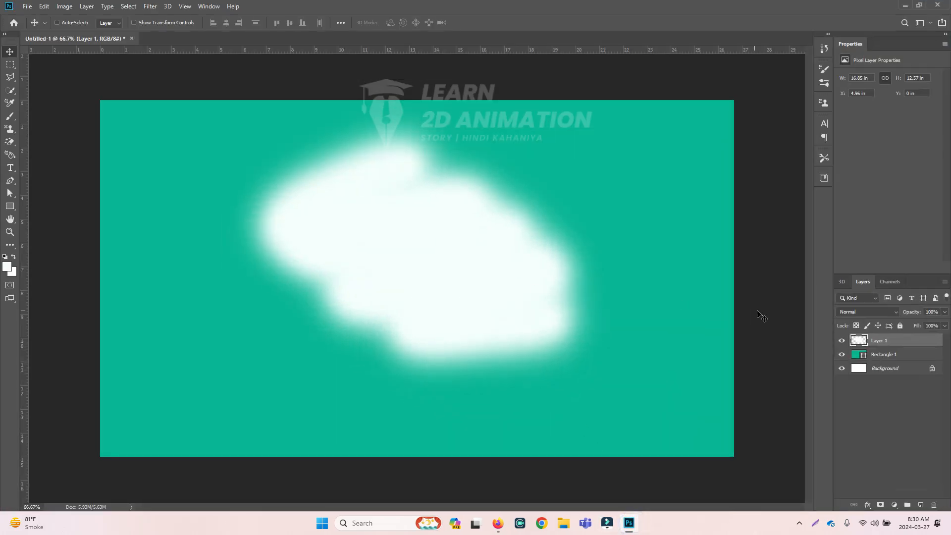
- Hide the white painted layer and draw three upright white rectangles side by side in the canvas's upper middle, the third about 166 x 270 px
{"action": "left_click", "coordinate": [842, 341]}
{"action": "left_click", "coordinate": [10, 206]}
{"action": "left_click_drag", "start_coordinate": [278, 183], "coordinate": [328, 270]}
{"action": "left_click_drag", "start_coordinate": [356, 178], "coordinate": [406, 271]}
{"action": "left_click_drag", "start_coordinate": [422, 182], "coordinate": [477, 270]}
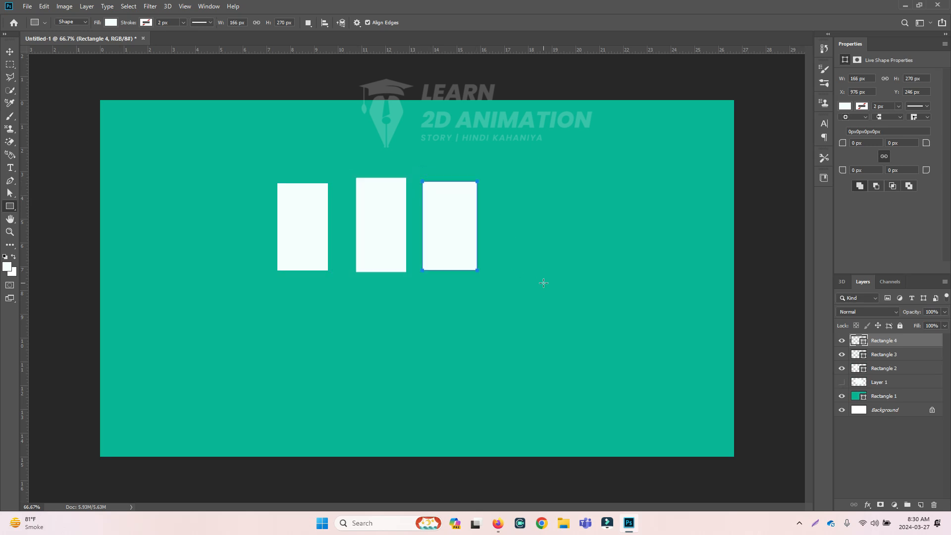
- Merge the three small white rectangle layers into one and rasterize the merged layer
{"action": "key", "text": "c"}
{"action": "left_click", "coordinate": [874, 370]}
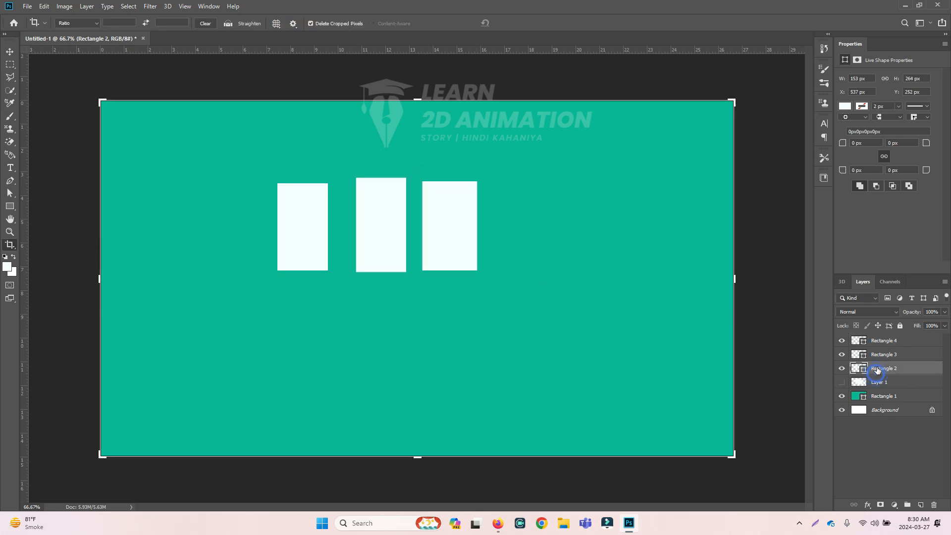
{"action": "left_click", "coordinate": [873, 342], "text": "shift"}
{"action": "key", "text": "ctrl+e"}
{"action": "right_click", "coordinate": [873, 341]}
{"action": "left_click", "coordinate": [773, 243]}
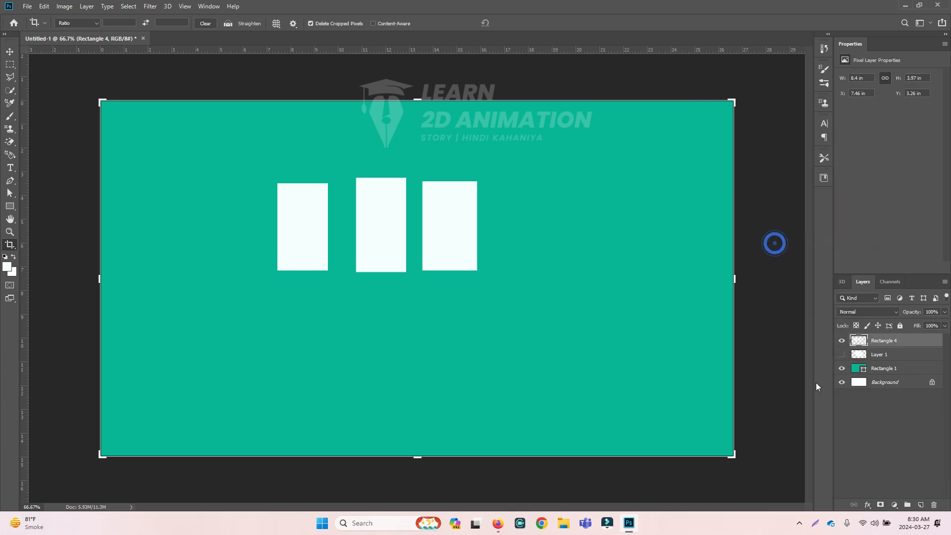
{"action": "left_click", "coordinate": [791, 363]}
- Export the rectangle design for web as a PNG-24 with width 1920*4 px, replacing asdasd.png on the Desktop
{"action": "key", "text": "ctrl+alt+shift+s"}
{"action": "left_click", "coordinate": [524, 337]}
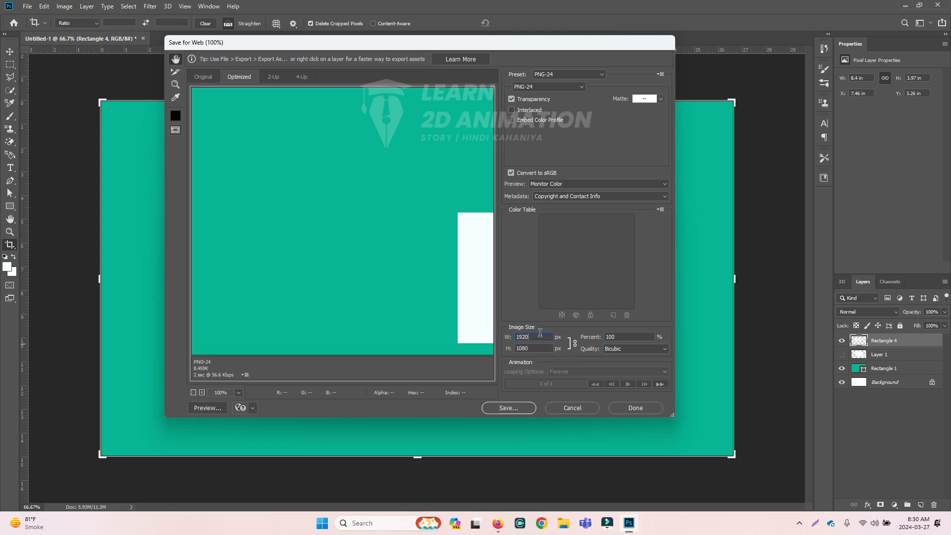
{"action": "type", "text": "*4"}
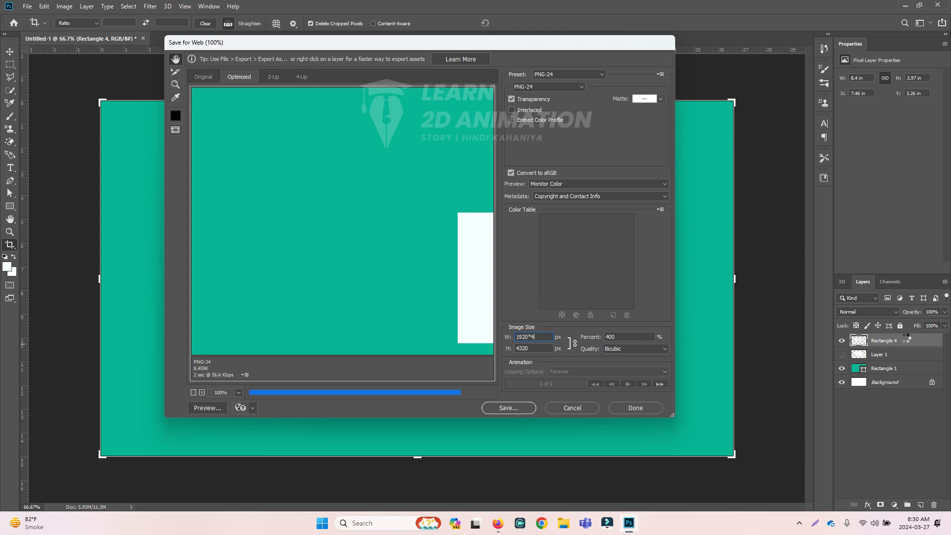
{"action": "key", "text": "Return"}
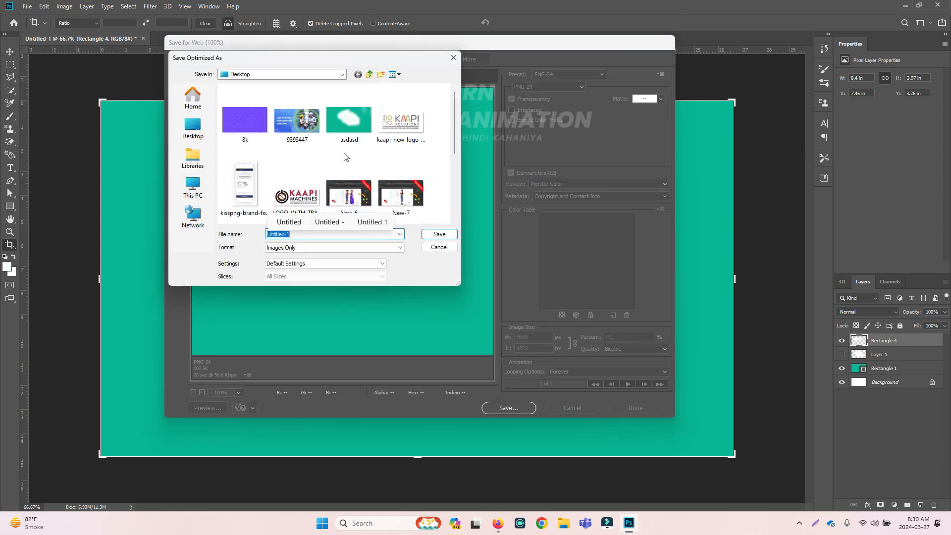
{"action": "double_click", "coordinate": [350, 130]}
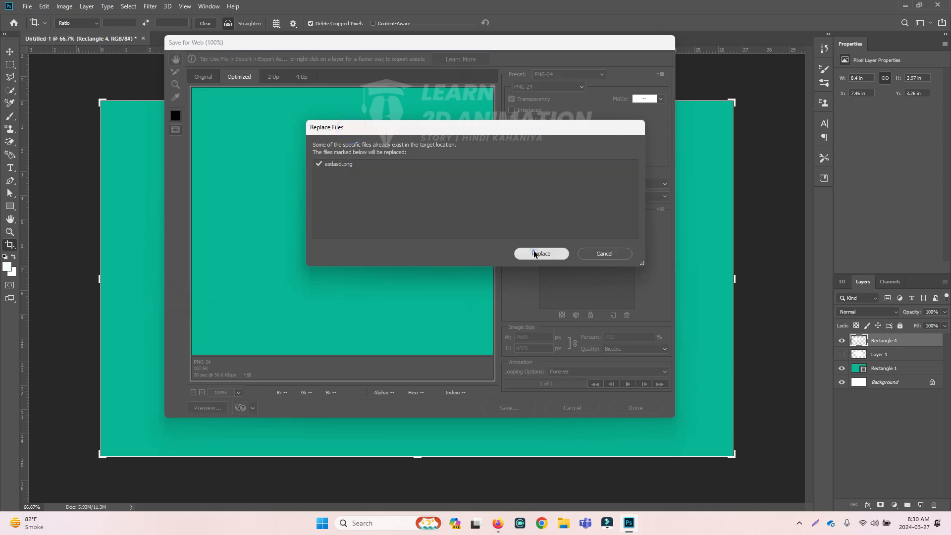
{"action": "left_click", "coordinate": [535, 250]}
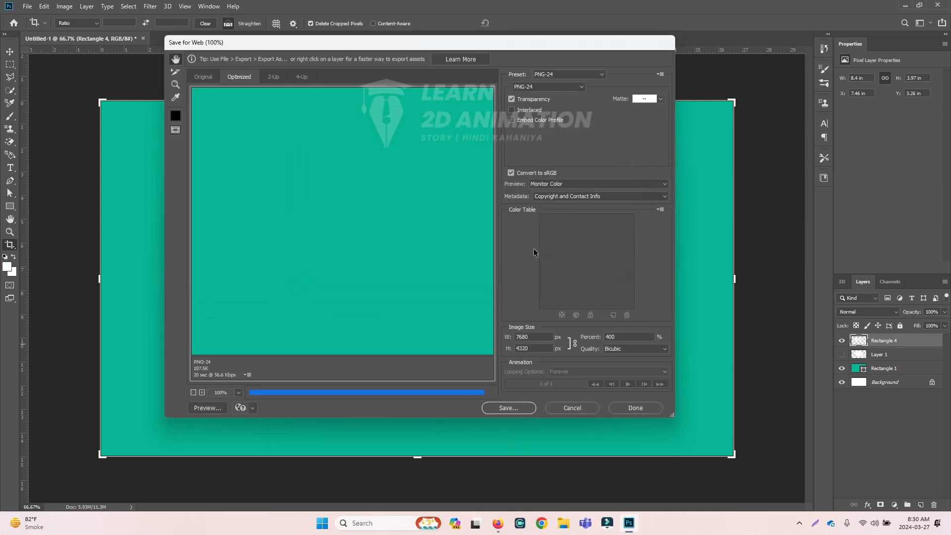
- Open the new asdasd.png from the desktop, examine the rectangles' edges up close, close it and return to Photoshop
{"action": "key", "text": "super+d"}
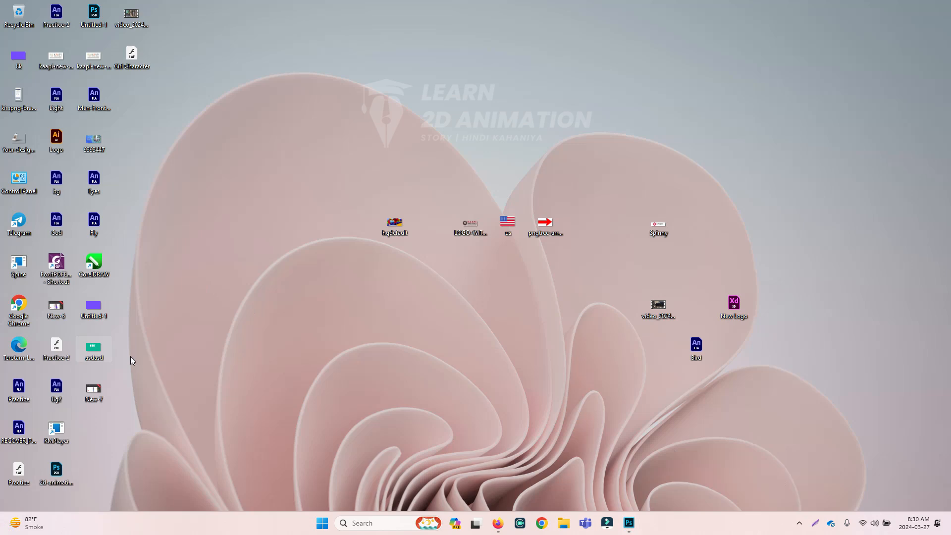
{"action": "double_click", "coordinate": [98, 348]}
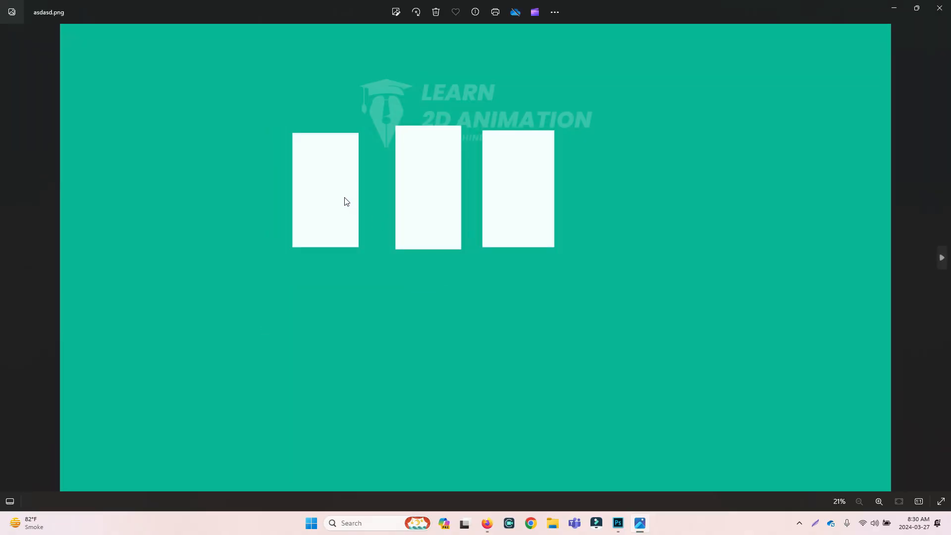
{"action": "scroll", "coordinate": [299, 160], "scroll_direction": "up", "scroll_amount": 5}
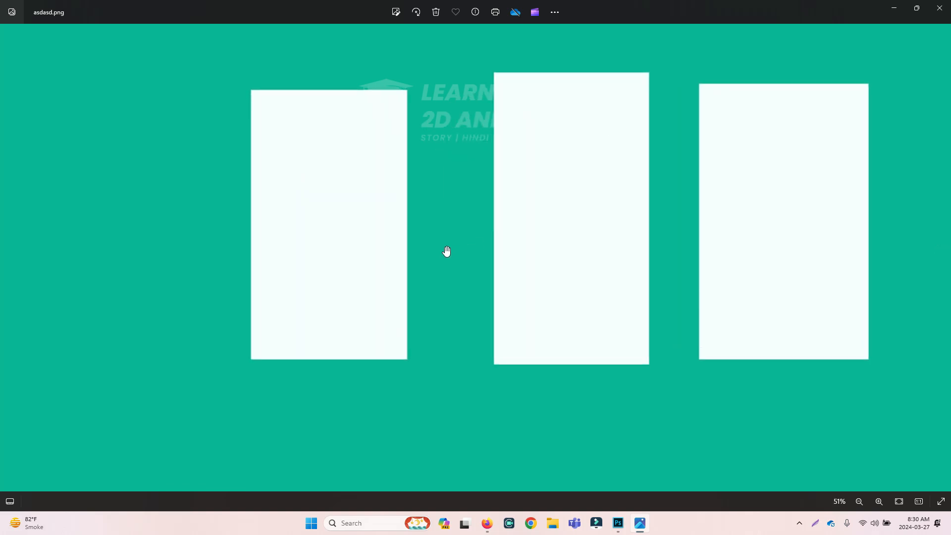
{"action": "scroll", "coordinate": [440, 249], "scroll_direction": "down", "scroll_amount": 3}
{"action": "scroll", "coordinate": [441, 249], "scroll_direction": "down", "scroll_amount": 2}
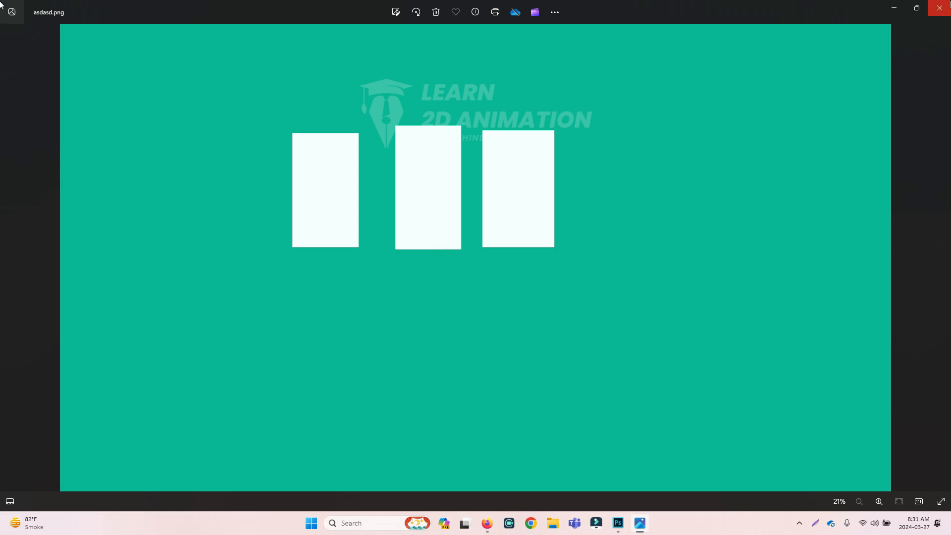
{"action": "left_click", "coordinate": [939, 8]}
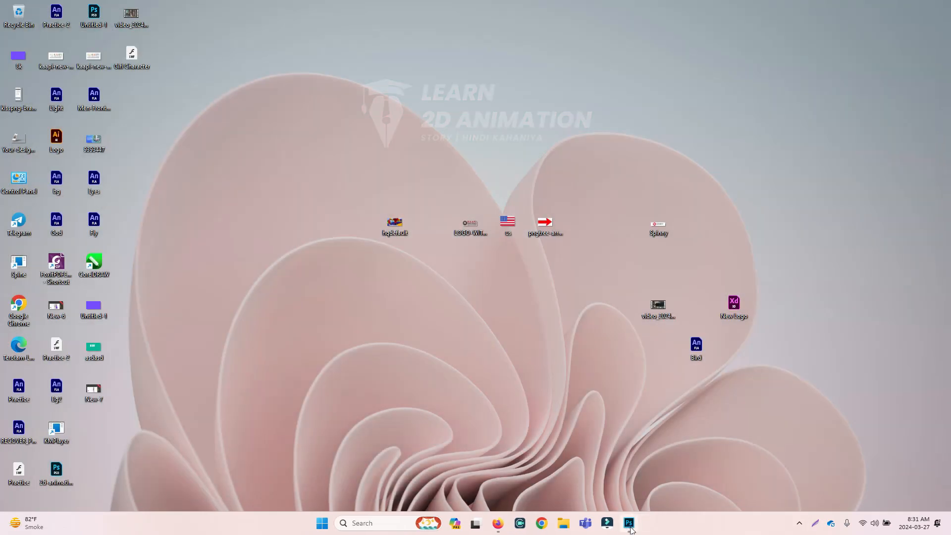
{"action": "left_click", "coordinate": [629, 522]}
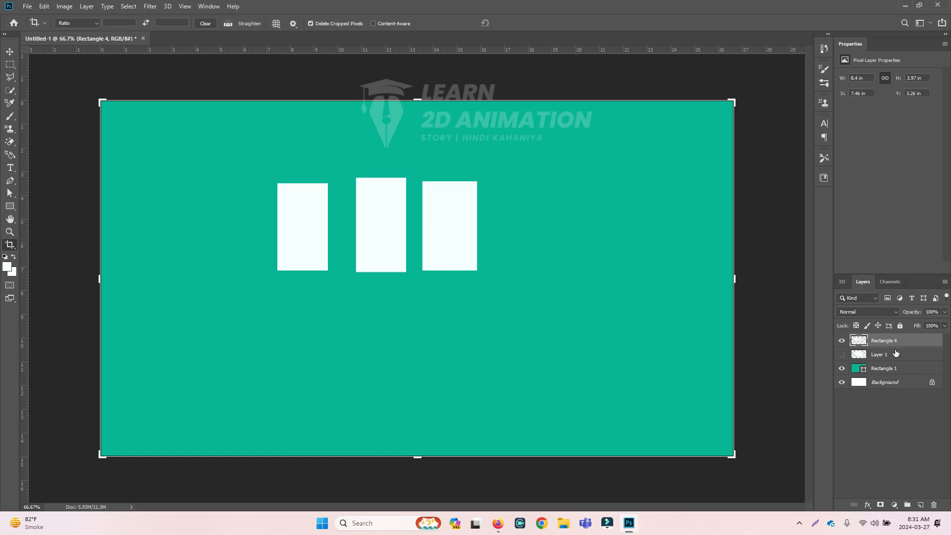
- Undo the rasterization of the merged rectangles and set their fill color to dark olive #4d4708
{"action": "key", "text": "v"}
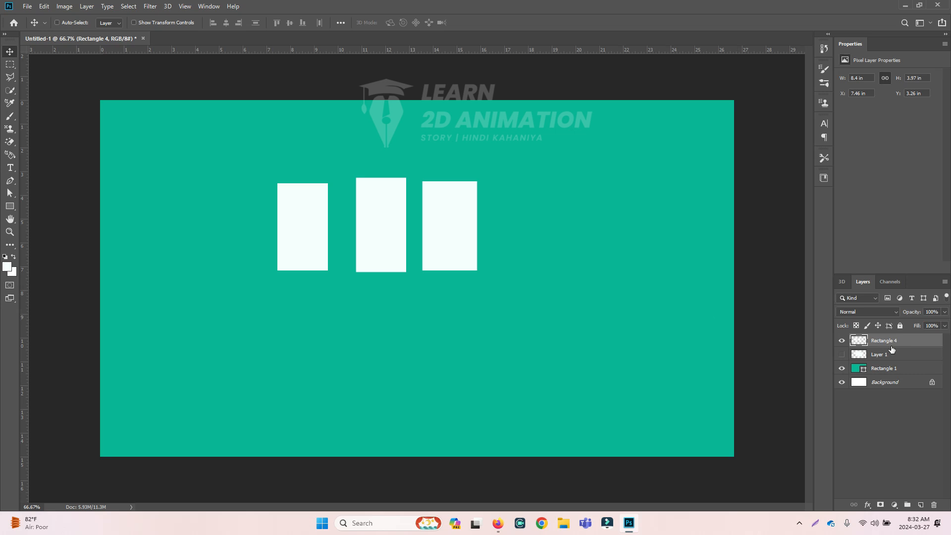
{"action": "key", "text": "ctrl+z"}
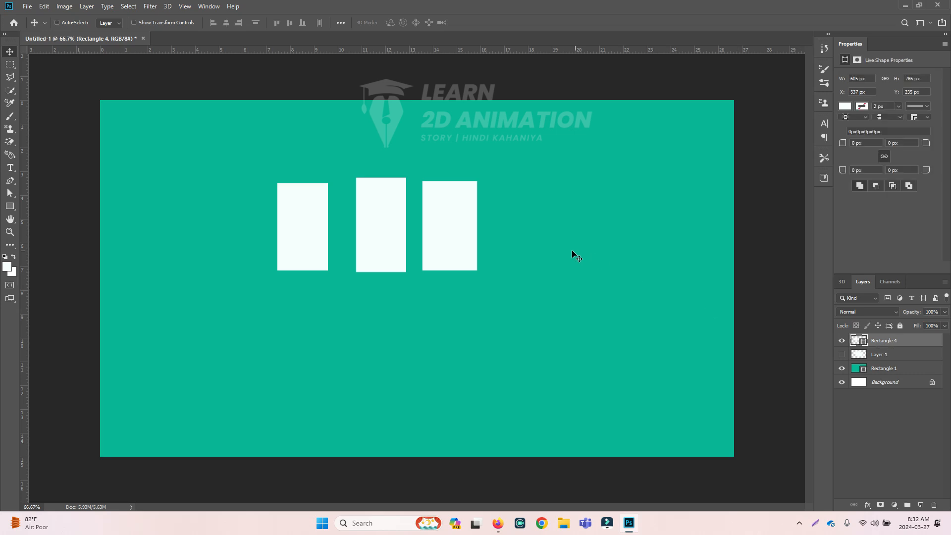
{"action": "double_click", "coordinate": [862, 344]}
{"action": "left_click", "coordinate": [733, 134]}
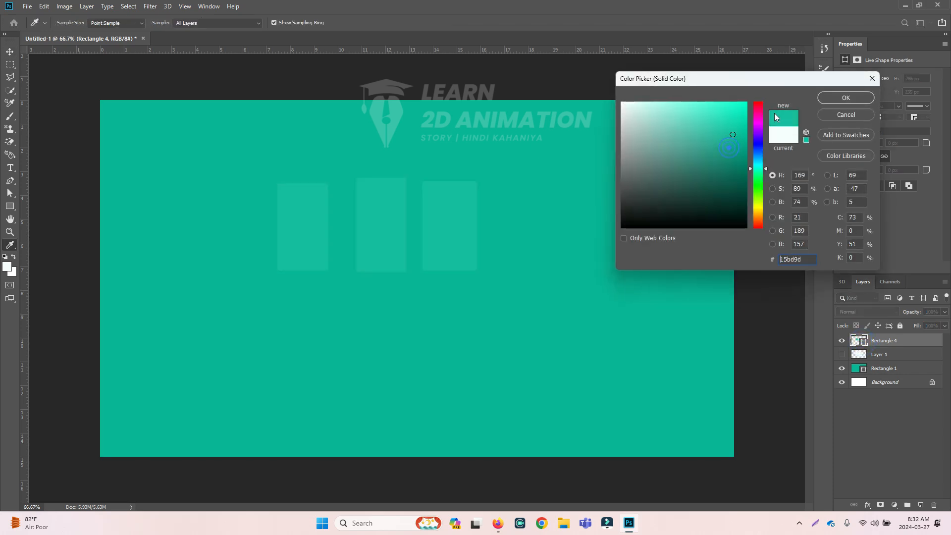
{"action": "left_click", "coordinate": [759, 205]}
{"action": "left_click", "coordinate": [735, 190]}
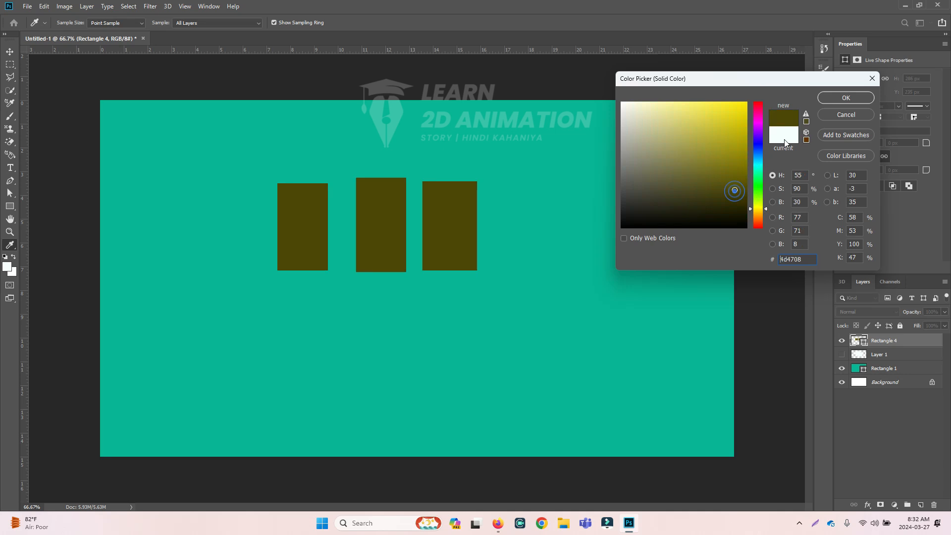
{"action": "left_click", "coordinate": [829, 98]}
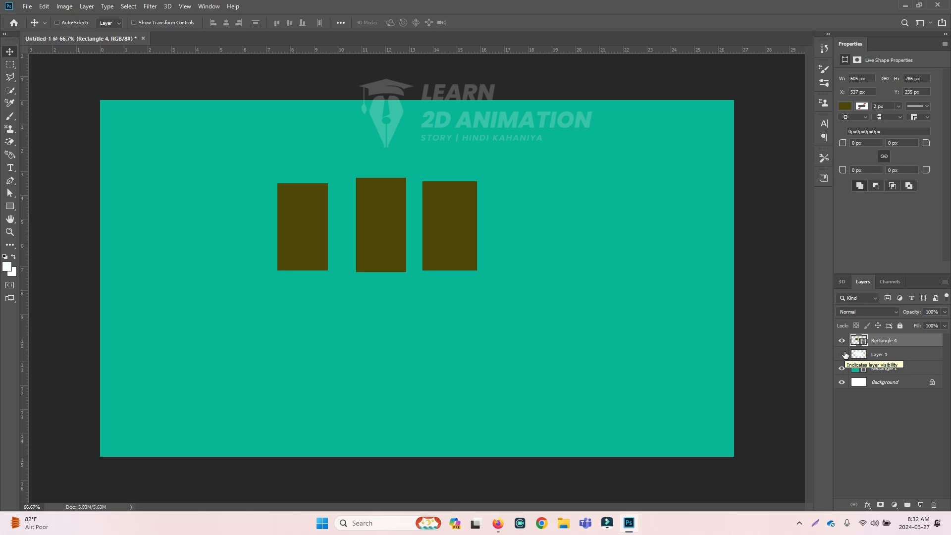
- Convert the merged olive rectangles layer to a Smart Object
{"action": "left_click", "coordinate": [844, 354]}
{"action": "right_click", "coordinate": [909, 340]}
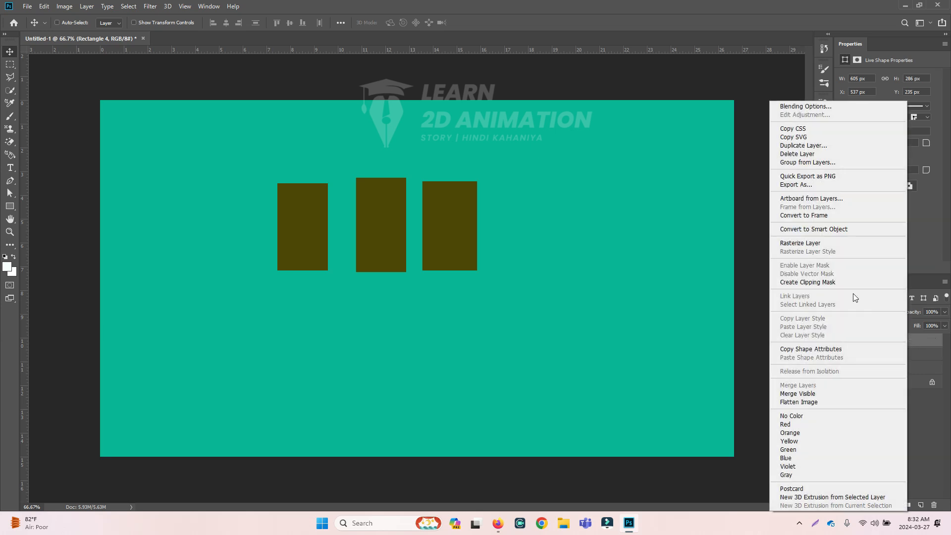
{"action": "left_click", "coordinate": [819, 230]}
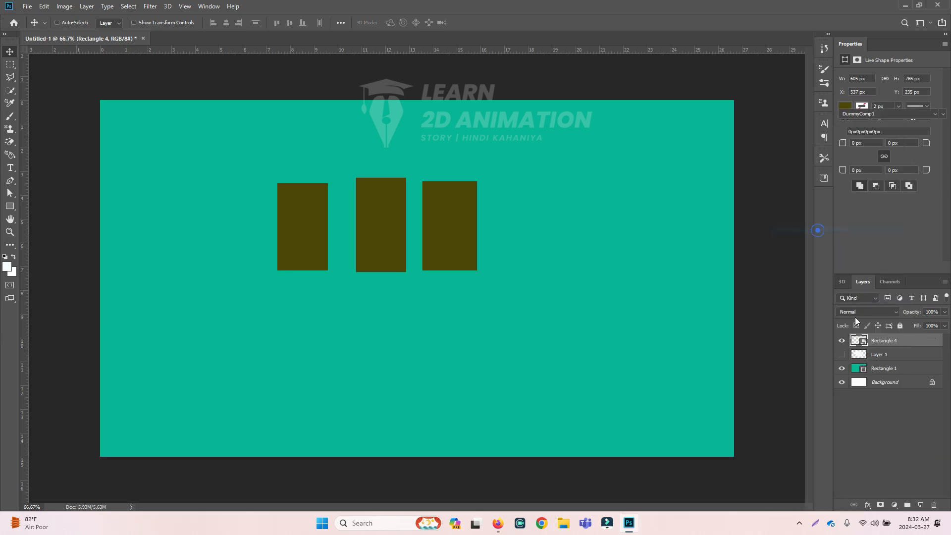
- View the rectangles' Smart Object contents, close them, and rasterize the Smart Object layer in the main document
{"action": "double_click", "coordinate": [864, 343]}
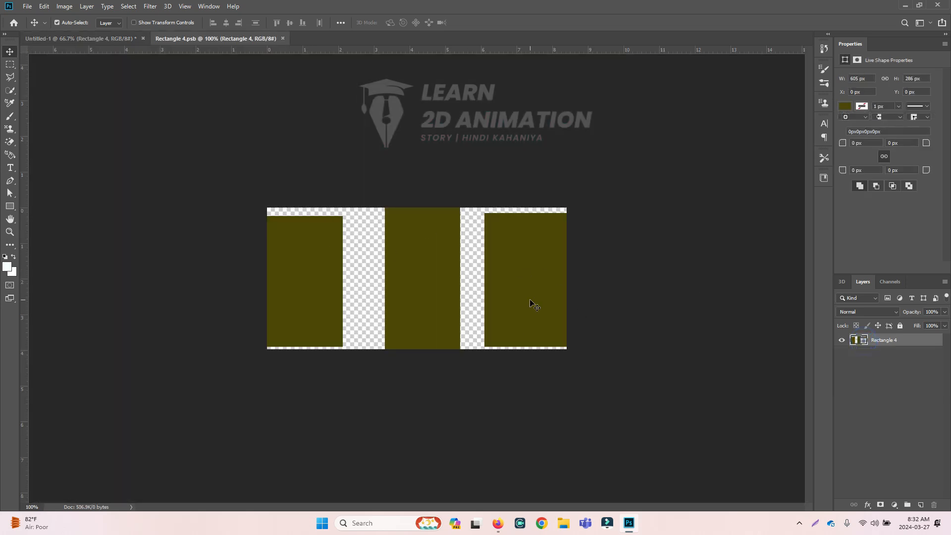
{"action": "key", "text": "ctrl+w"}
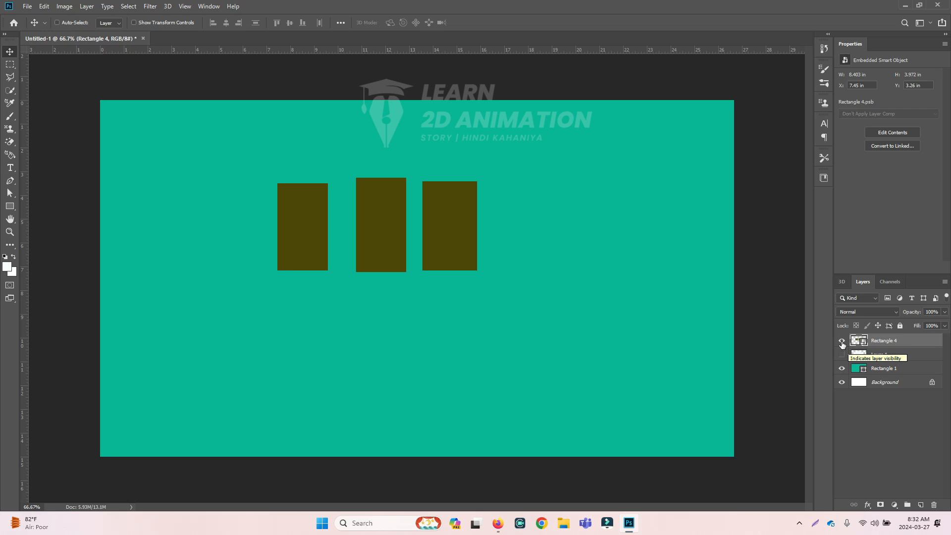
{"action": "right_click", "coordinate": [887, 341]}
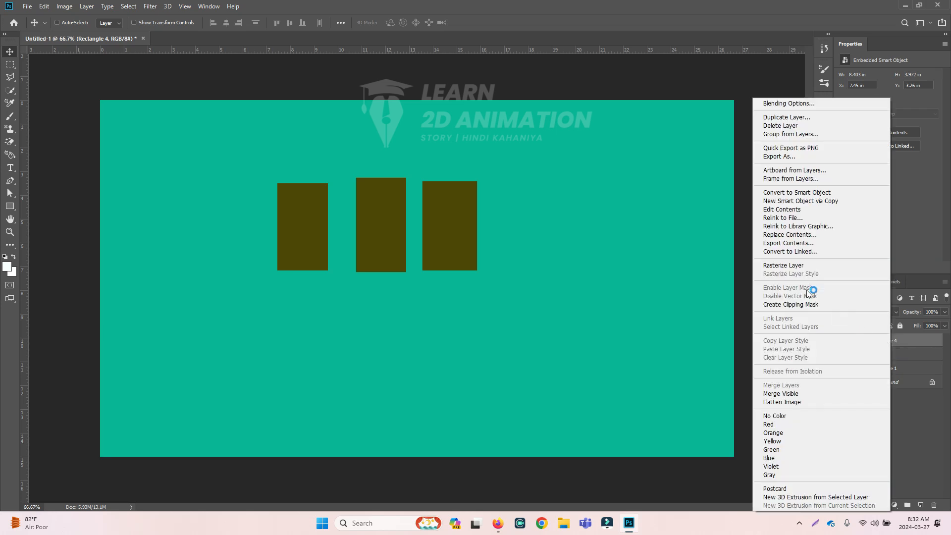
{"action": "left_click", "coordinate": [793, 265]}
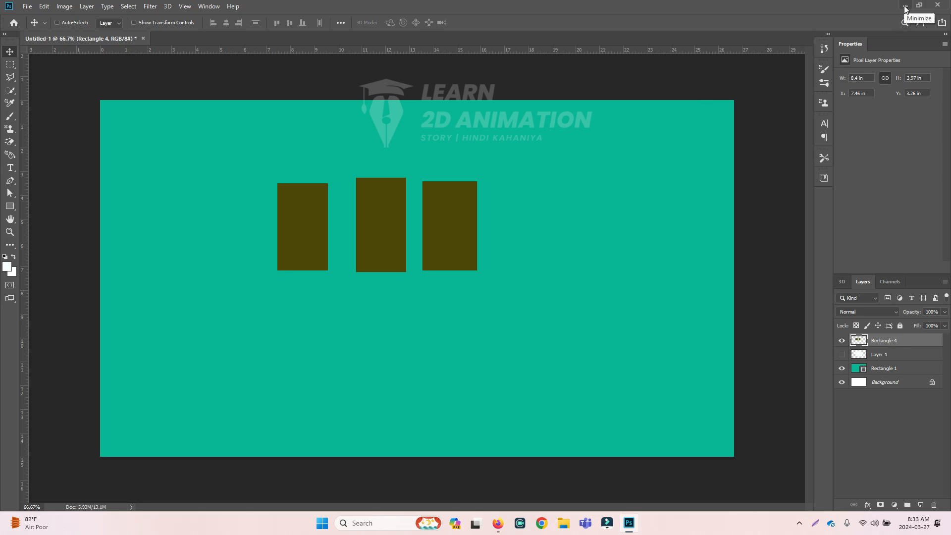
- Close the document without saving and switch from Photoshop to Adobe Animate 2024, closing Photoshop
{"action": "left_click", "coordinate": [937, 5]}
{"action": "left_click", "coordinate": [480, 194]}
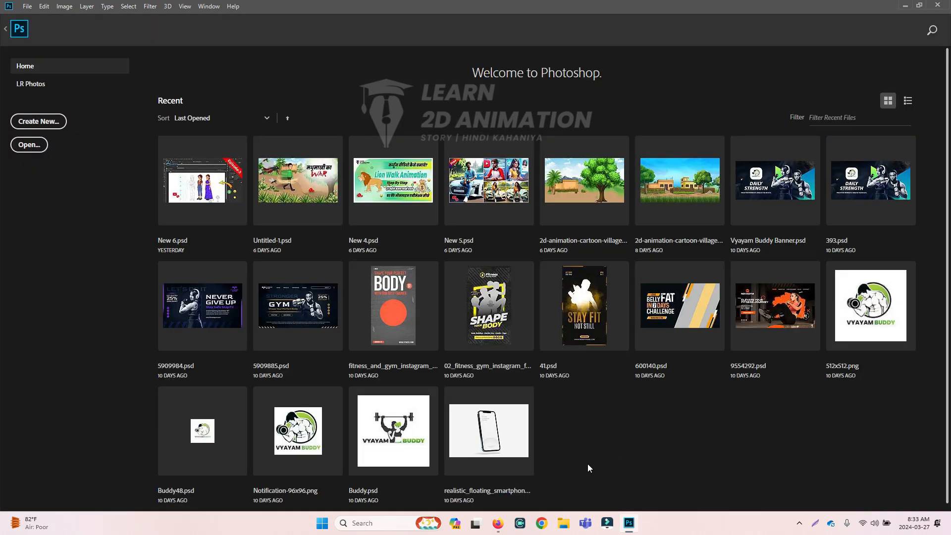
{"action": "key", "text": "super"}
{"action": "type", "text": "anim"}
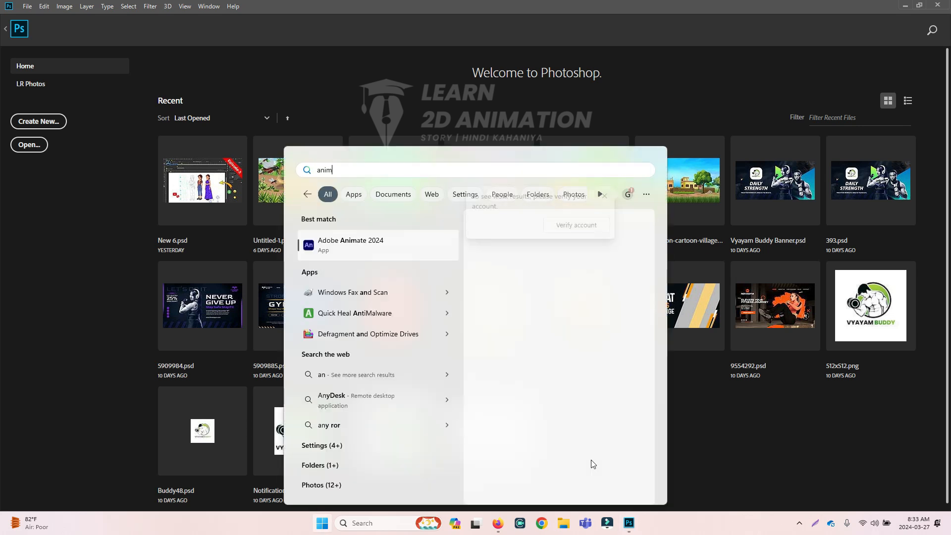
{"action": "key", "text": "Return"}
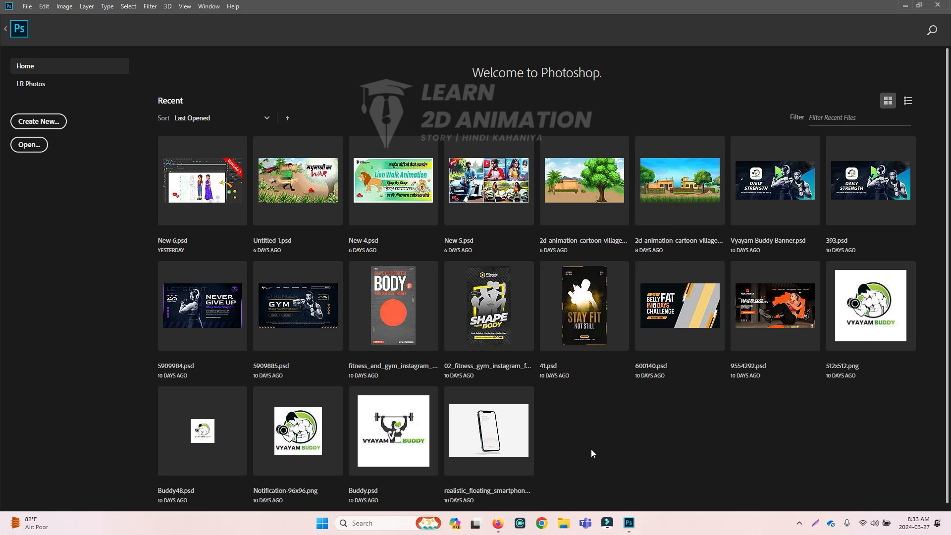
{"action": "left_click", "coordinate": [936, 6]}
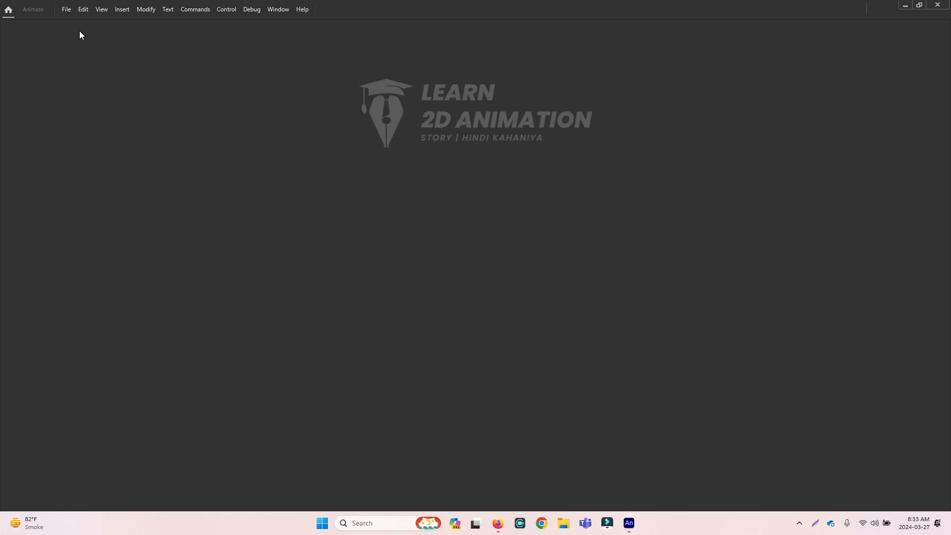
- Create a 3840 x 2160 ActionScript 3.0 document at 30 fps from the 4K Character Animation preset
{"action": "left_click", "coordinate": [68, 11]}
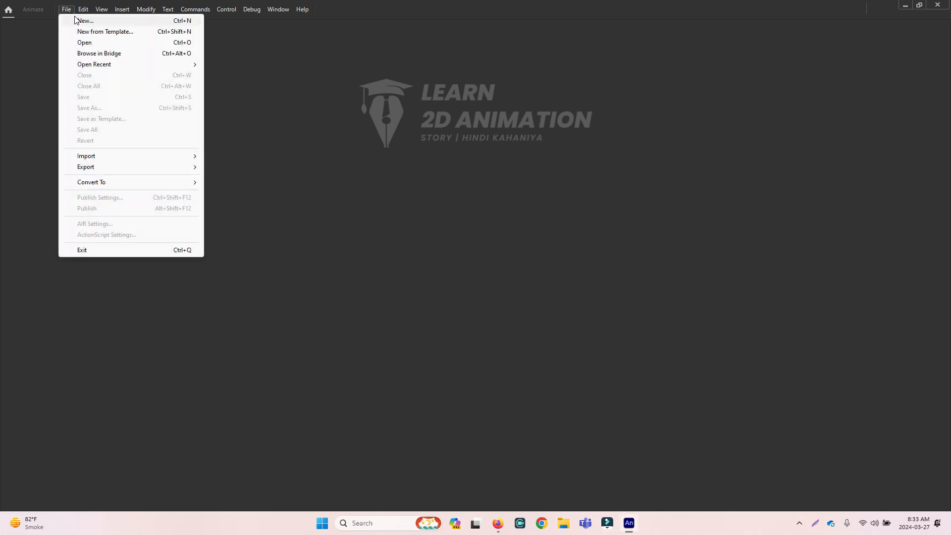
{"action": "left_click", "coordinate": [74, 21]}
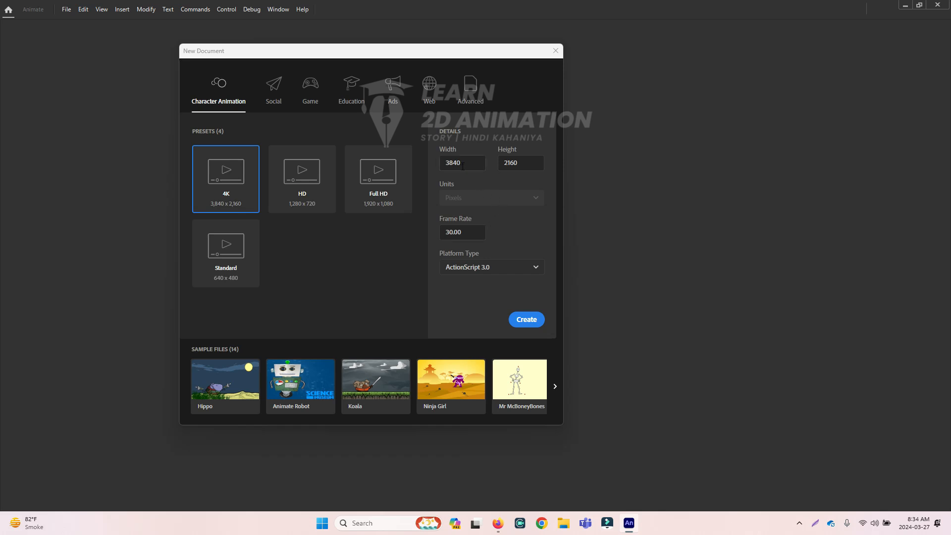
{"action": "left_click", "coordinate": [523, 323]}
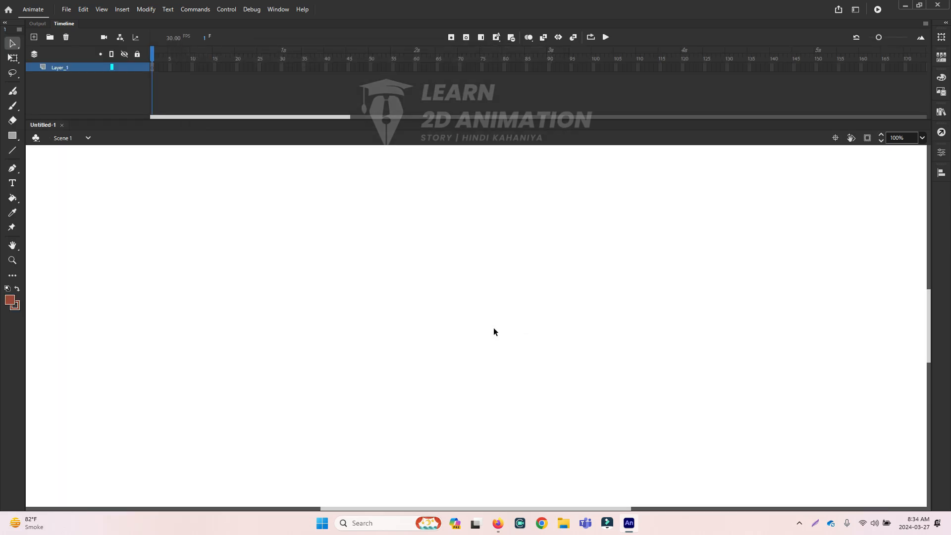
{"action": "scroll", "coordinate": [450, 312], "scroll_direction": "down", "scroll_amount": 8}
{"action": "scroll", "coordinate": [444, 310], "scroll_direction": "up", "scroll_amount": 1}
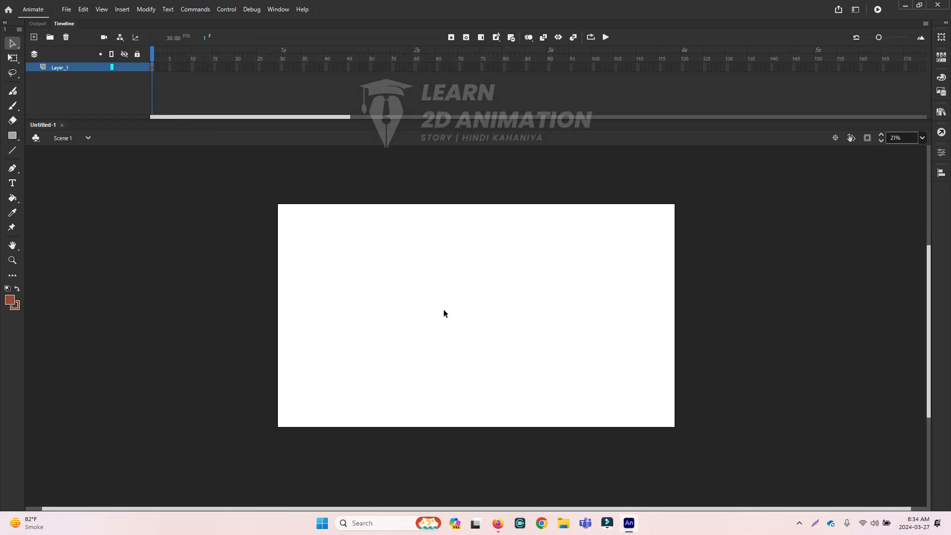
- Import the purple fleur-de-lis background image from the desktop onto the stage and center it over the stage
{"action": "left_click", "coordinate": [949, 528]}
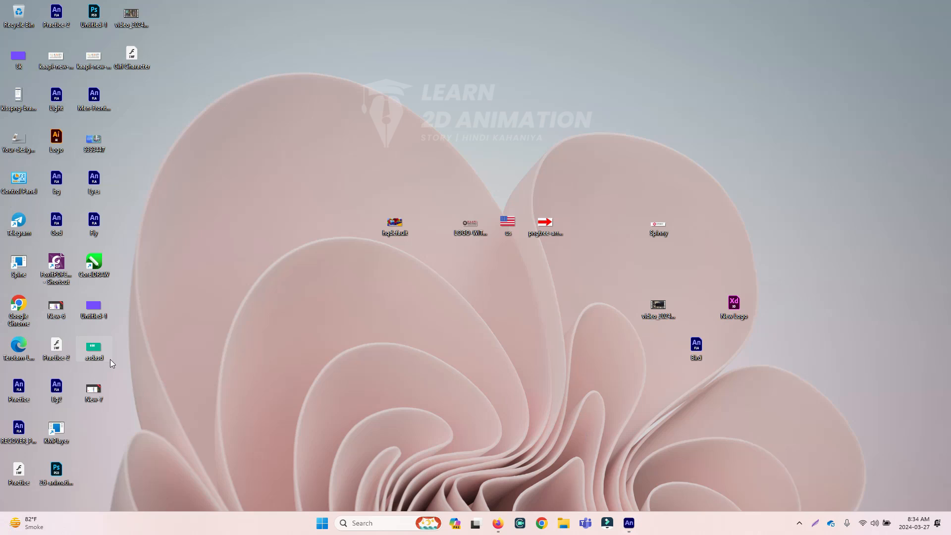
{"action": "left_click_drag", "start_coordinate": [23, 63], "coordinate": [397, 240]}
{"action": "key", "text": "alt+Tab"}
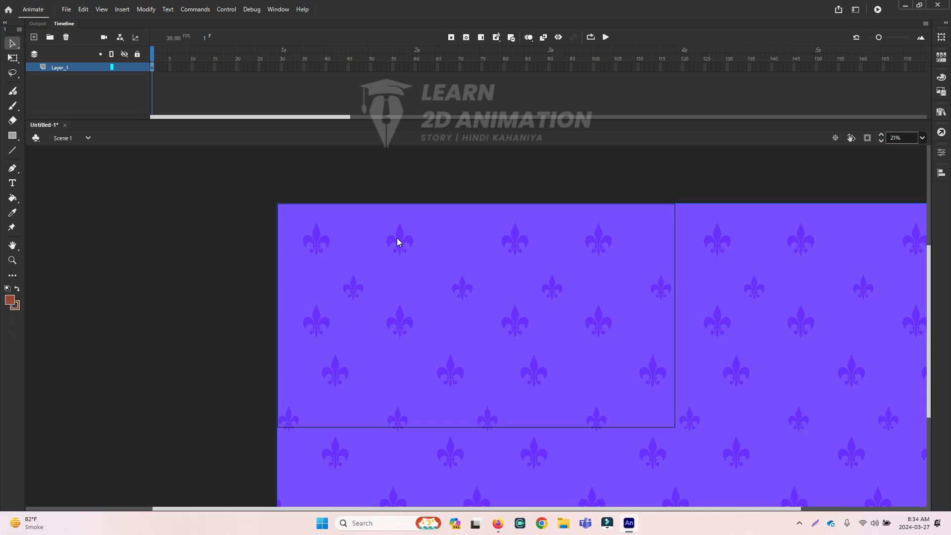
{"action": "key", "text": "ctrl+minus"}
{"action": "key", "text": "ctrl+minus"}
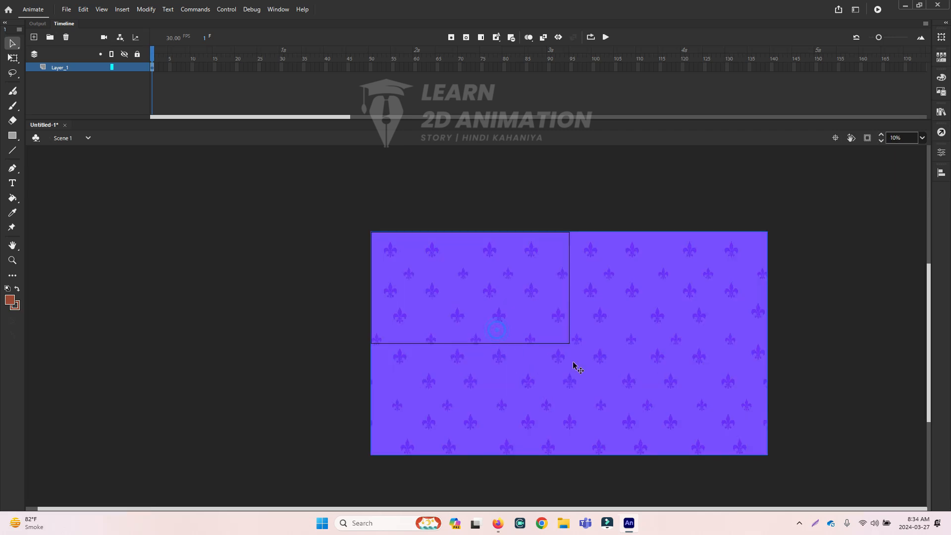
{"action": "key", "text": "ctrl+equal"}
{"action": "left_click_drag", "start_coordinate": [596, 334], "coordinate": [575, 332]}
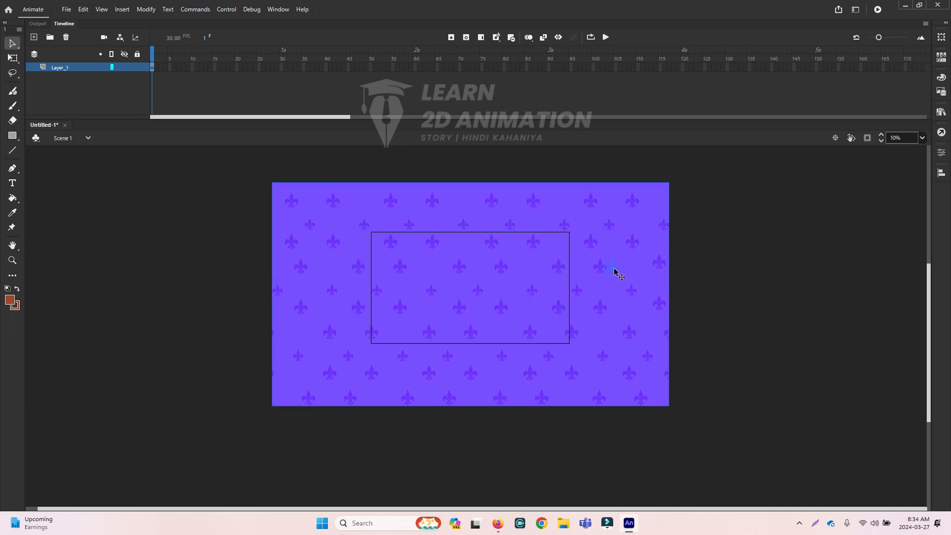
- Scale the purple background image down with Free Transform to the stage size and align it with the stage
{"action": "key", "text": "q"}
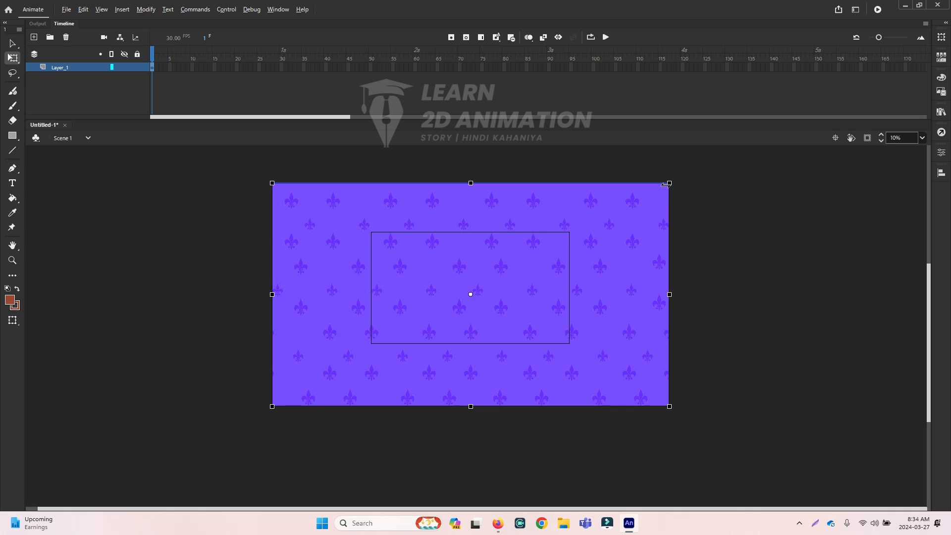
{"action": "left_click_drag", "start_coordinate": [669, 183], "coordinate": [607, 240]}
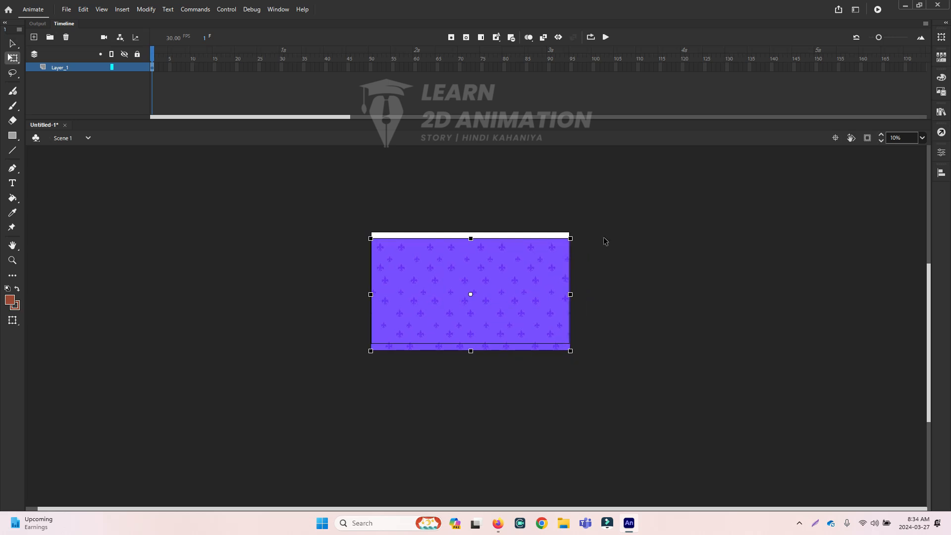
{"action": "left_click_drag", "start_coordinate": [492, 283], "coordinate": [490, 278]}
{"action": "left_click", "coordinate": [584, 271]}
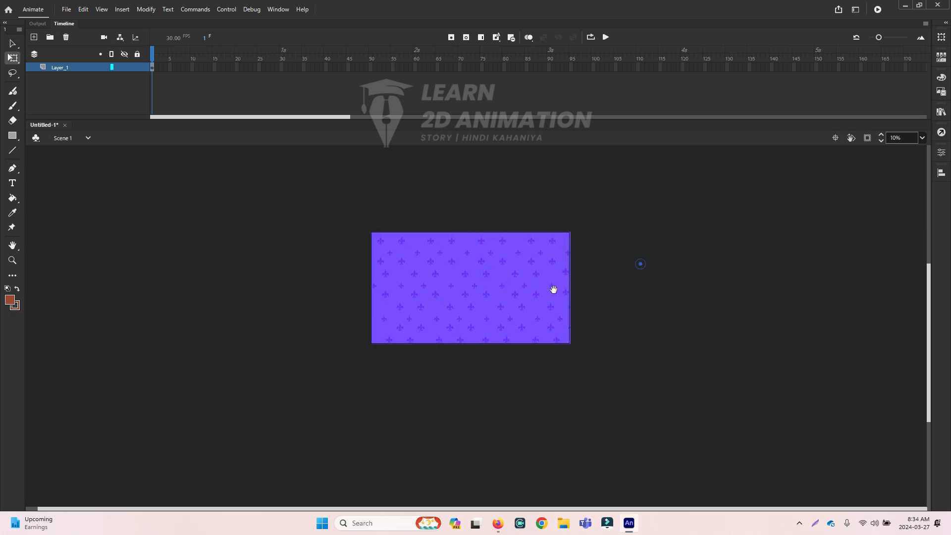
- Examine the sharpness of the fleur-de-lis pattern's edges up close and return to the full background
{"action": "scroll", "coordinate": [452, 278], "scroll_direction": "up", "scroll_amount": 5}
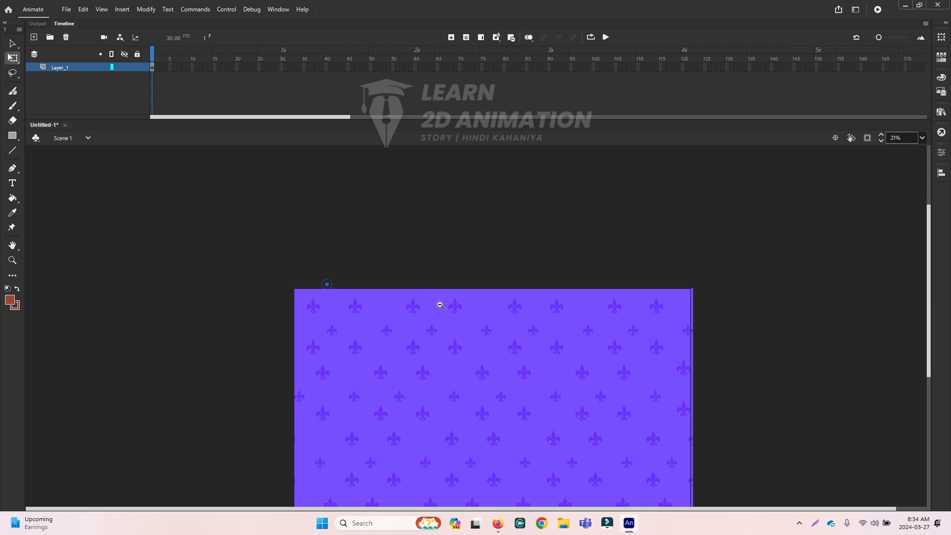
{"action": "scroll", "coordinate": [439, 304], "scroll_direction": "down", "scroll_amount": 5}
{"action": "left_click", "coordinate": [435, 277]}
{"action": "left_click_drag", "start_coordinate": [248, 189], "coordinate": [787, 501]}
{"action": "left_click_drag", "start_coordinate": [324, 295], "coordinate": [500, 357]}
{"action": "left_click", "coordinate": [500, 356]}
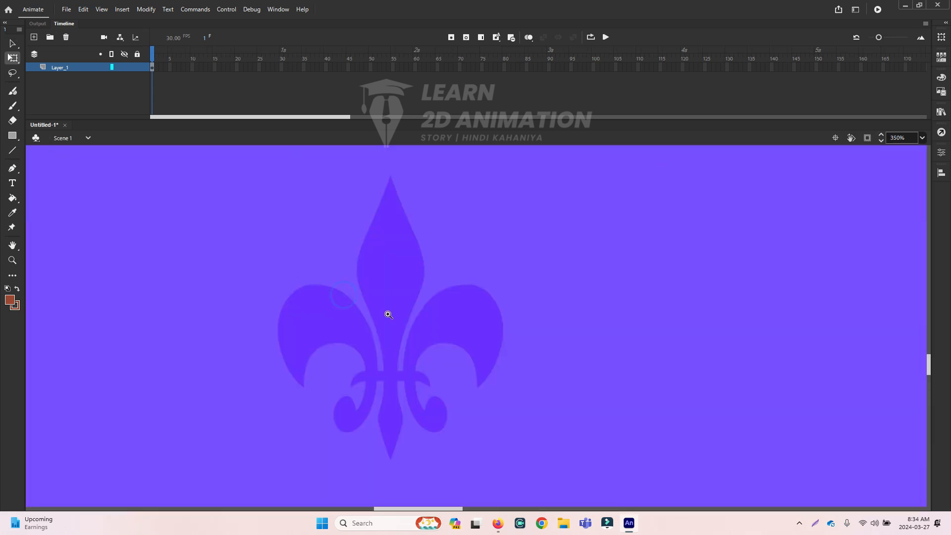
{"action": "left_click", "coordinate": [288, 256]}
{"action": "left_click", "coordinate": [499, 350], "text": "alt"}
{"action": "left_click", "coordinate": [500, 349], "text": "alt"}
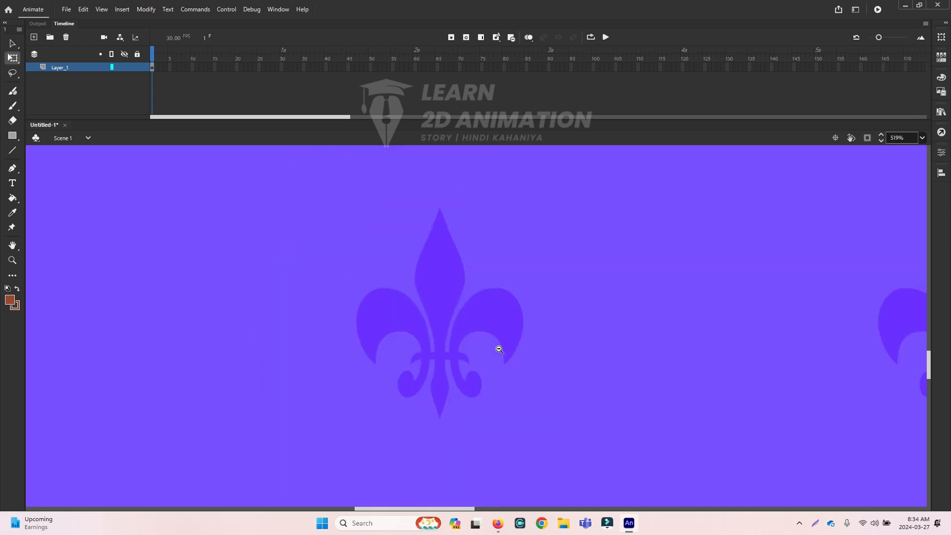
{"action": "left_click", "coordinate": [500, 350], "text": "alt"}
{"action": "left_click", "coordinate": [500, 349], "text": "alt"}
{"action": "left_click", "coordinate": [500, 349], "text": "alt"}
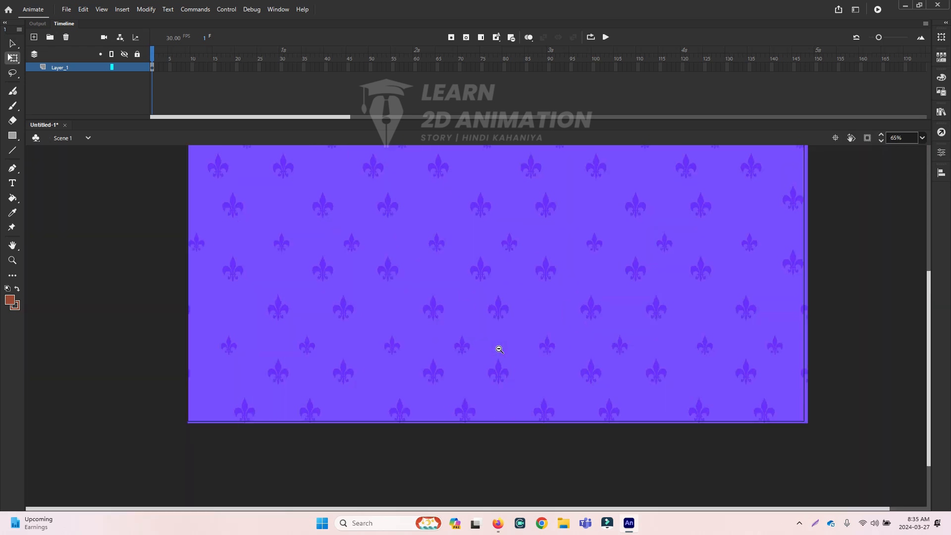
{"action": "left_click_drag", "start_coordinate": [509, 347], "coordinate": [476, 386]}
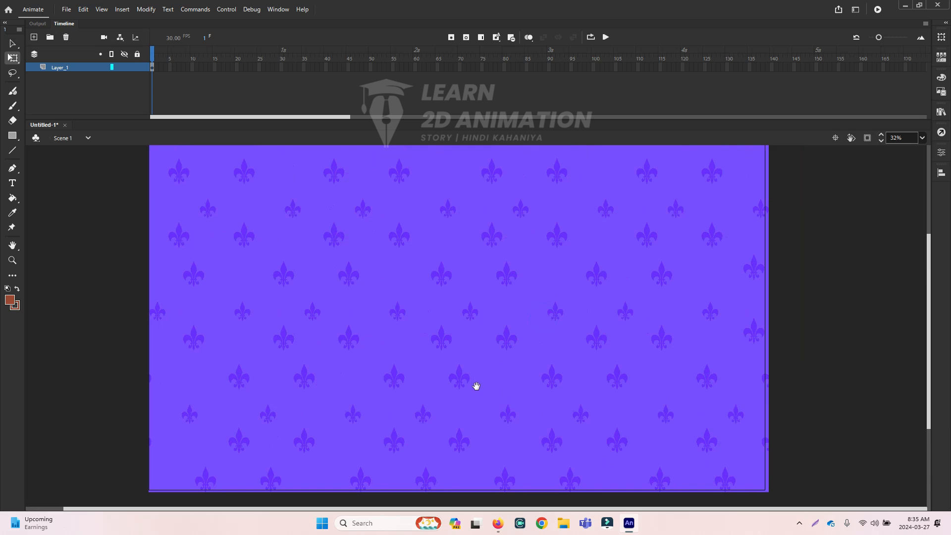
- Delete the scaled background and import the purple image from the desktop again, replacing the existing library items
{"action": "left_click", "coordinate": [493, 351]}
{"action": "key", "text": "Delete"}
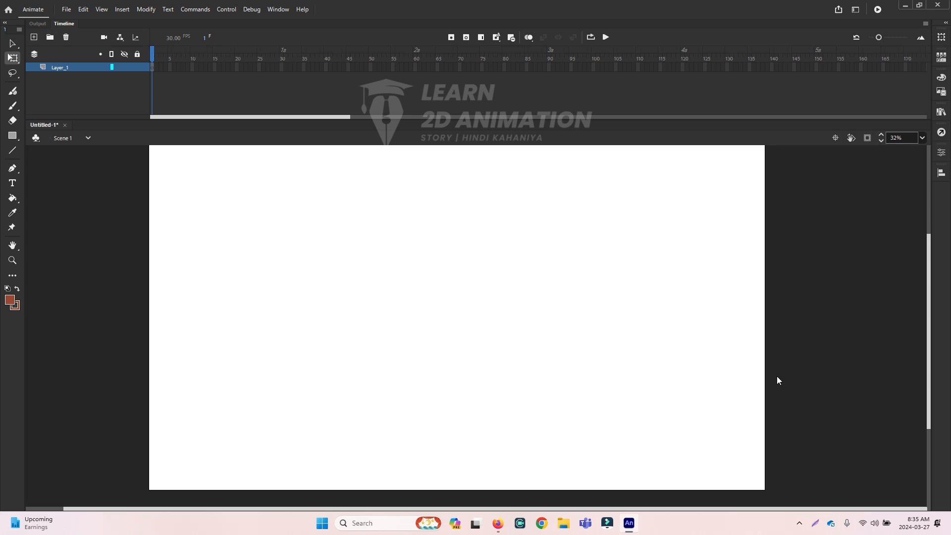
{"action": "key", "text": "super+d"}
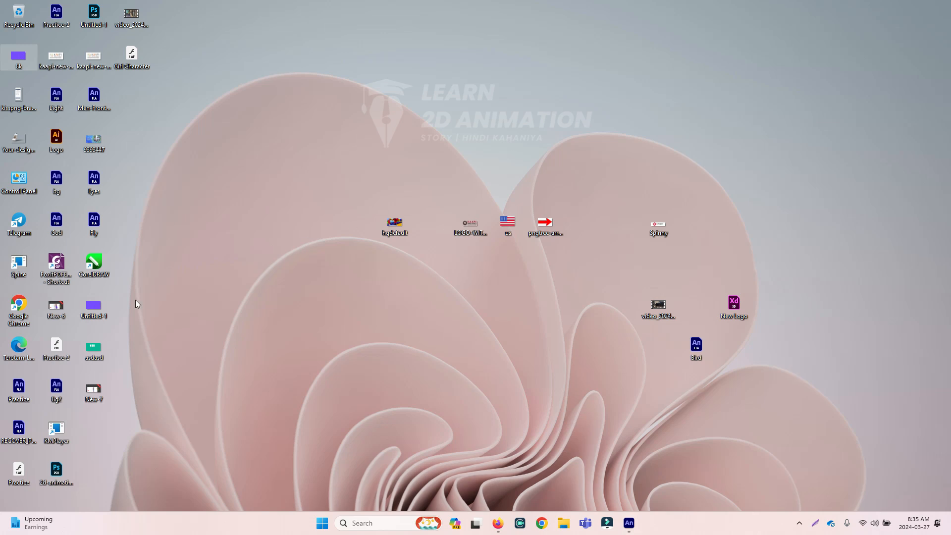
{"action": "left_click_drag", "start_coordinate": [20, 60], "coordinate": [439, 85]}
{"action": "left_click_drag", "start_coordinate": [254, 84], "coordinate": [23, 64]}
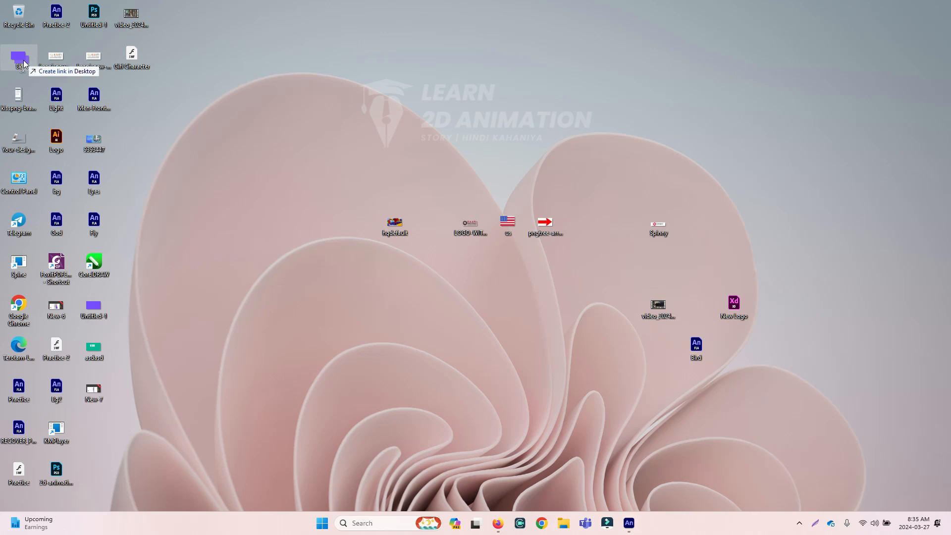
{"action": "left_click_drag", "start_coordinate": [23, 63], "coordinate": [698, 298]}
{"action": "key", "text": "alt+Tab"}
{"action": "key", "text": "alt+Tab"}
{"action": "key", "text": "alt+Tab"}
{"action": "key", "text": "alt+Tab"}
{"action": "key", "text": "alt+Tab"}
{"action": "key", "text": "alt+Tab"}
{"action": "key", "text": "alt+Tab"}
{"action": "key", "text": "alt+Tab"}
{"action": "key", "text": "alt+Tab"}
{"action": "key", "text": "alt+Tab"}
{"action": "key", "text": "alt+Tab"}
{"action": "key", "text": "alt+Tab"}
{"action": "key", "text": "alt+Tab"}
{"action": "key", "text": "alt+Tab"}
{"action": "key", "text": "alt+Tab"}
{"action": "key", "text": "alt+Tab"}
{"action": "key", "text": "alt+Tab"}
{"action": "key", "text": "alt+Tab"}
{"action": "key", "text": "alt+Tab"}
{"action": "key", "text": "alt+Tab"}
{"action": "key", "text": "alt+Tab"}
{"action": "left_click_drag", "start_coordinate": [457, 296], "coordinate": [395, 258]}
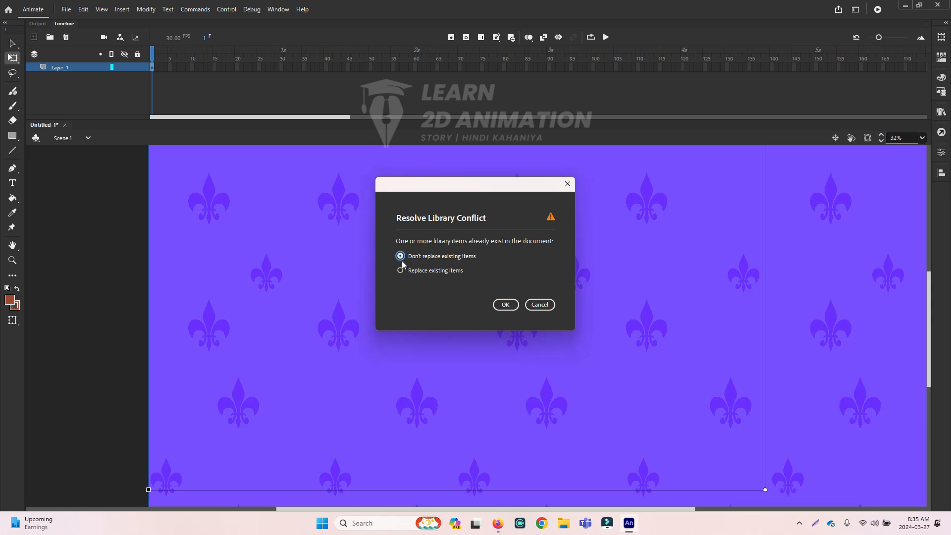
{"action": "left_click", "coordinate": [443, 271]}
{"action": "left_click", "coordinate": [504, 305]}
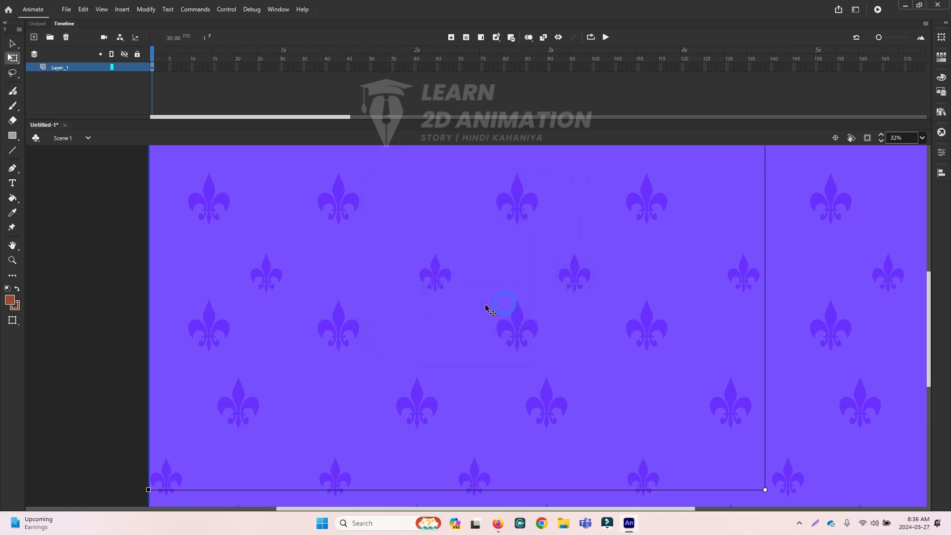
- Import the purple background from the desktop once more, choosing not to replace the existing library items
{"action": "key", "text": "super+d"}
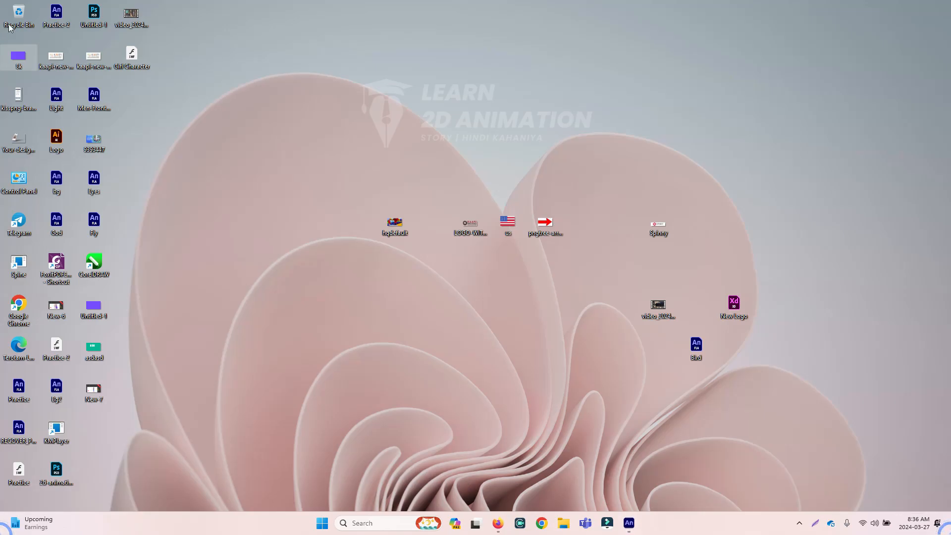
{"action": "left_click_drag", "start_coordinate": [14, 68], "coordinate": [418, 87]}
{"action": "left_click_drag", "start_coordinate": [509, 130], "coordinate": [383, 204]}
{"action": "key", "text": "alt+Tab"}
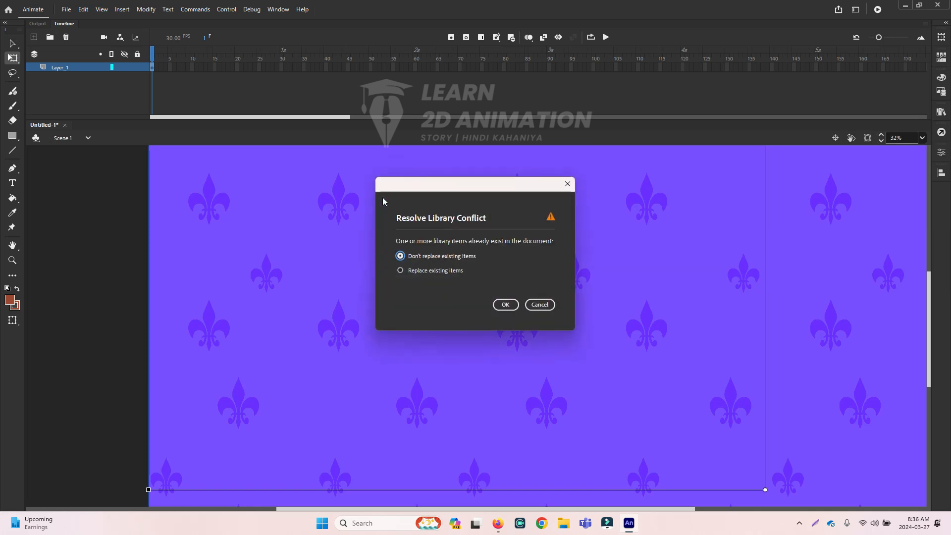
{"action": "left_click", "coordinate": [505, 305]}
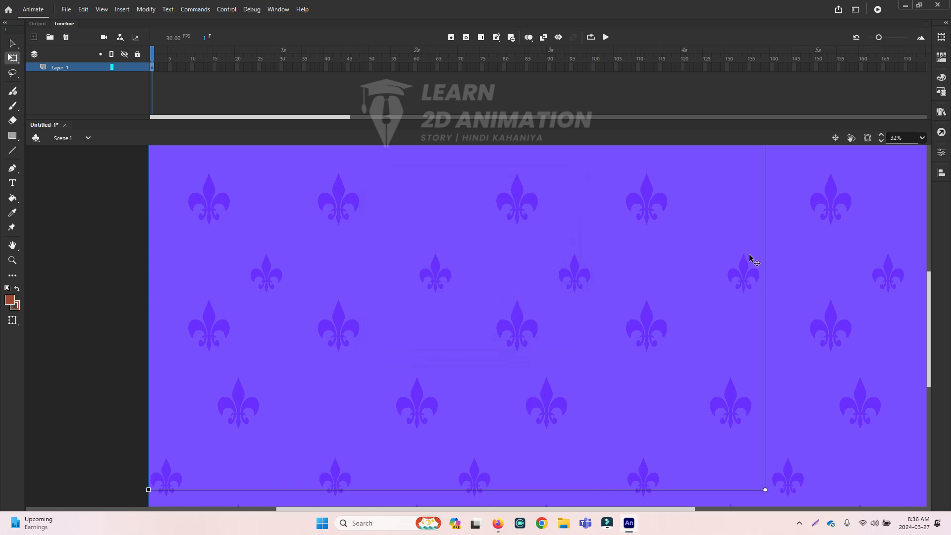
- Switch to Firefox to view the 4K YouTube video size results, and return to Adobe Animate
{"action": "left_click", "coordinate": [906, 5]}
{"action": "key", "text": "alt+Tab"}
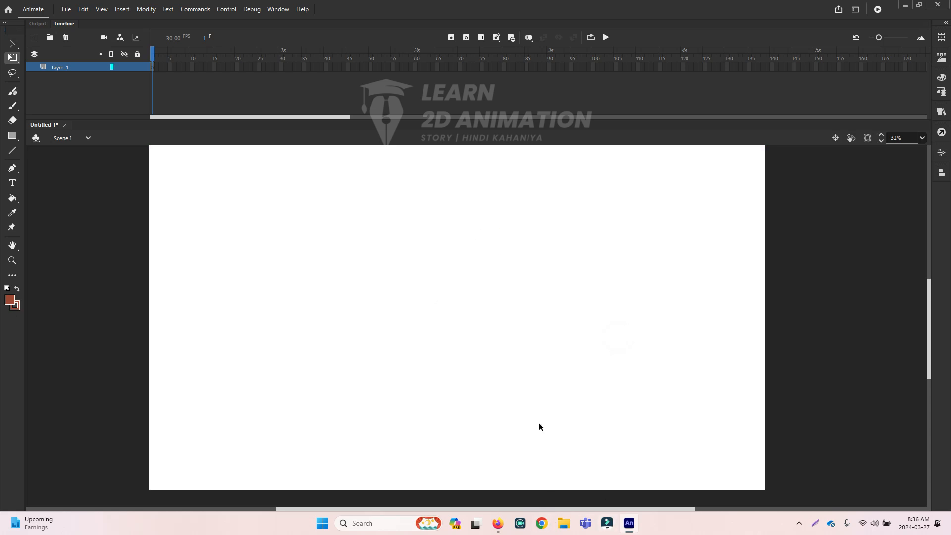
{"action": "left_click", "coordinate": [505, 523]}
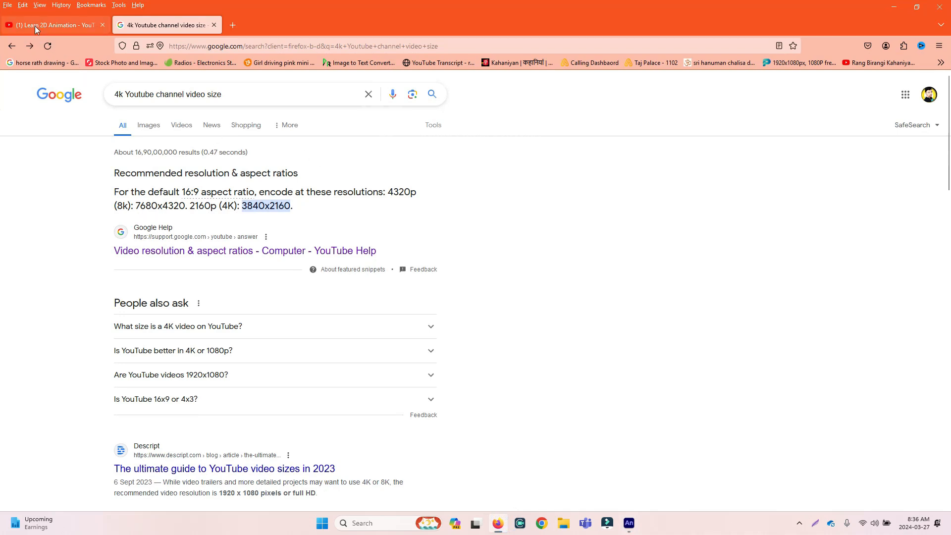
{"action": "key", "text": "alt+Tab"}
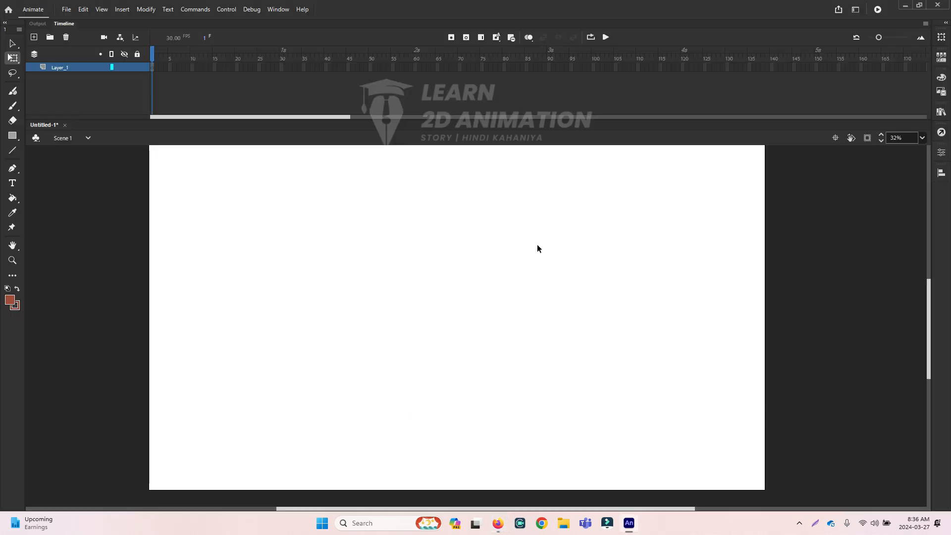